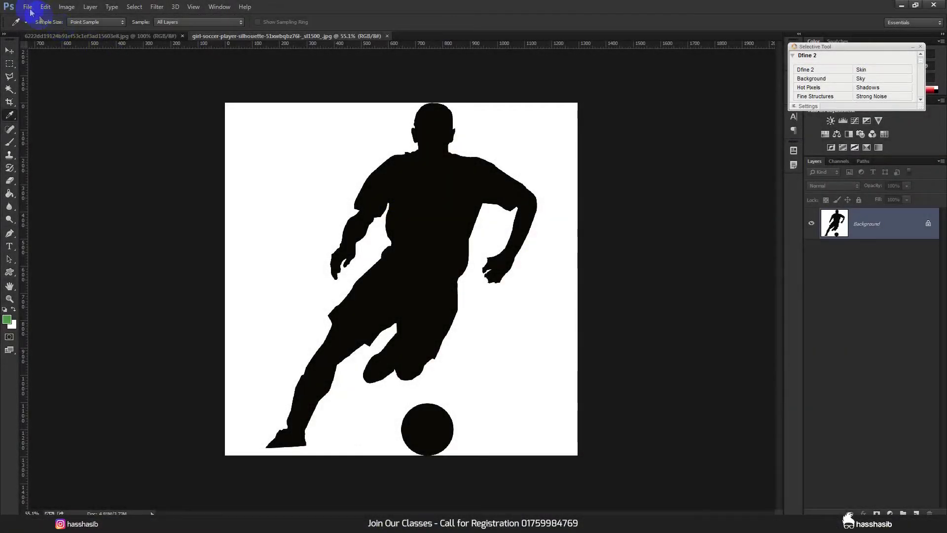
# Step: Start a new document 4 inches wide and 6 inches high with a resolution of 300 pixels/inch
pyautogui.click(30, 9)
pyautogui.click(31, 19)
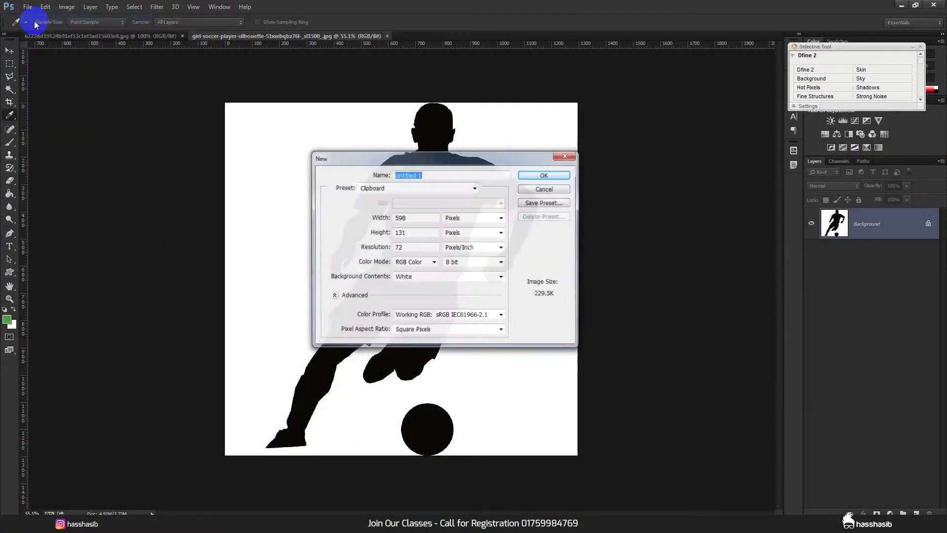
pyautogui.click(454, 230)
pyautogui.click(356, 219)
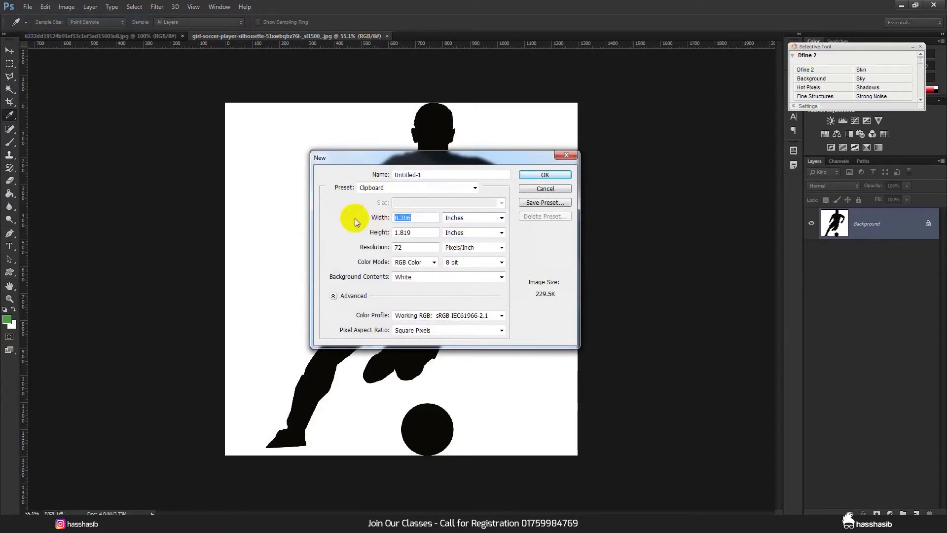
pyautogui.write('4')
pyautogui.click(393, 232)
pyautogui.doubleClick(393, 232)
pyautogui.write('6')
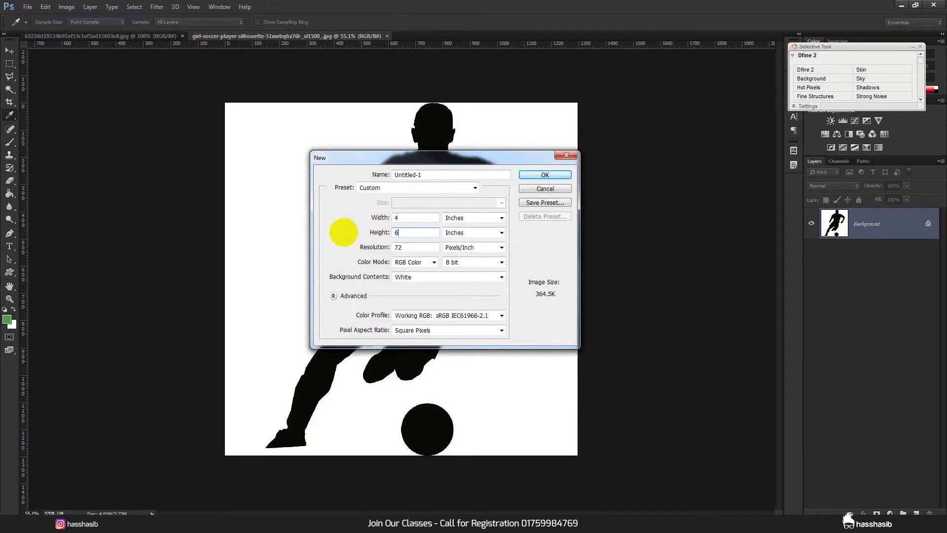
pyautogui.doubleClick(397, 249)
pyautogui.write('300')
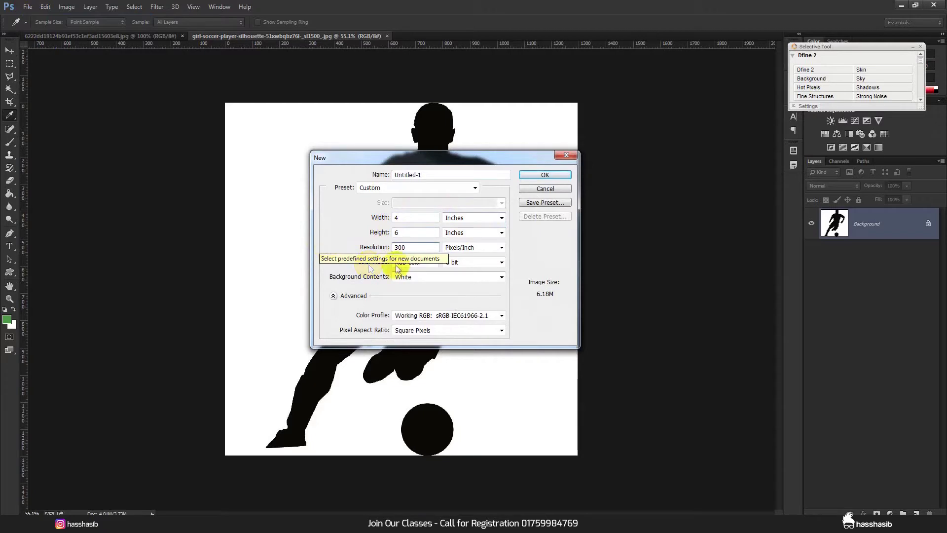
# Step: Set the new document's color mode to CMYK Color, name it Poster Design and create it
pyautogui.click(407, 262)
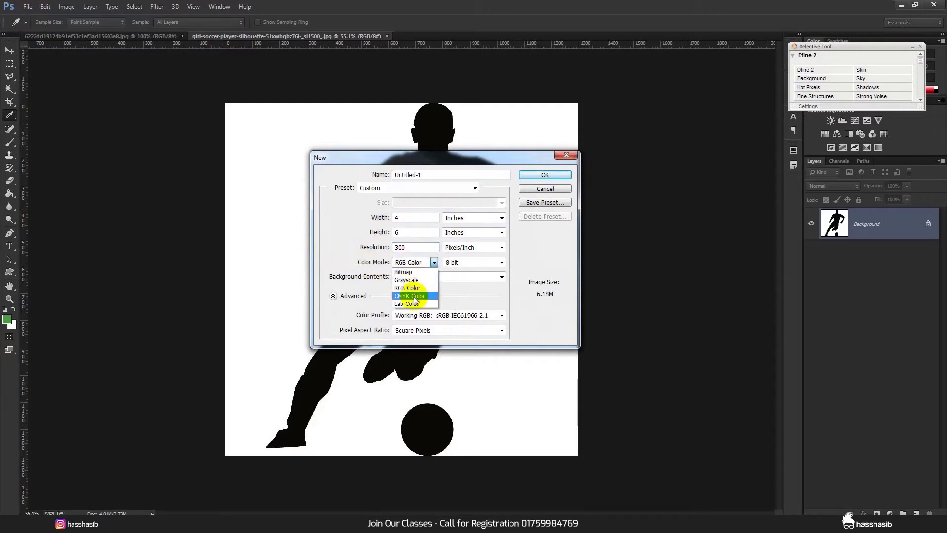
pyautogui.doubleClick(426, 174)
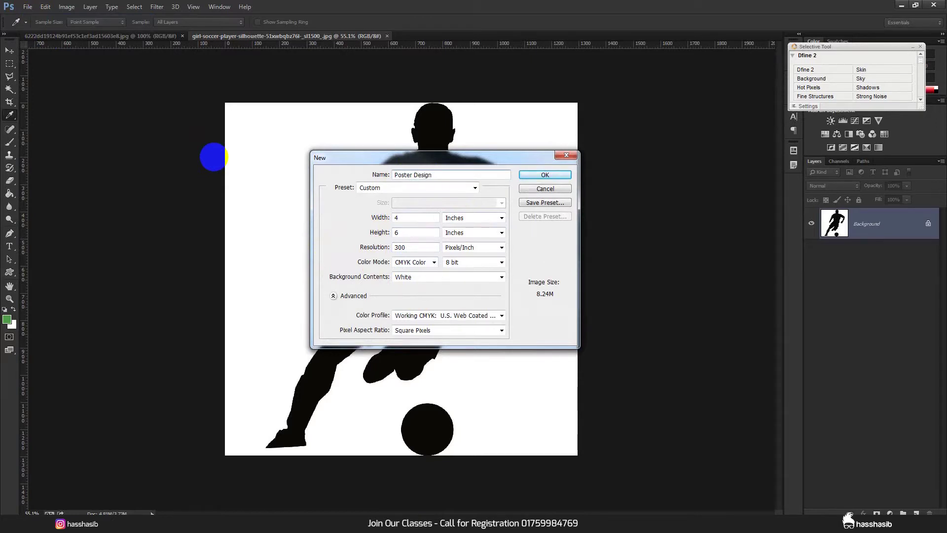
pyautogui.press('Return')
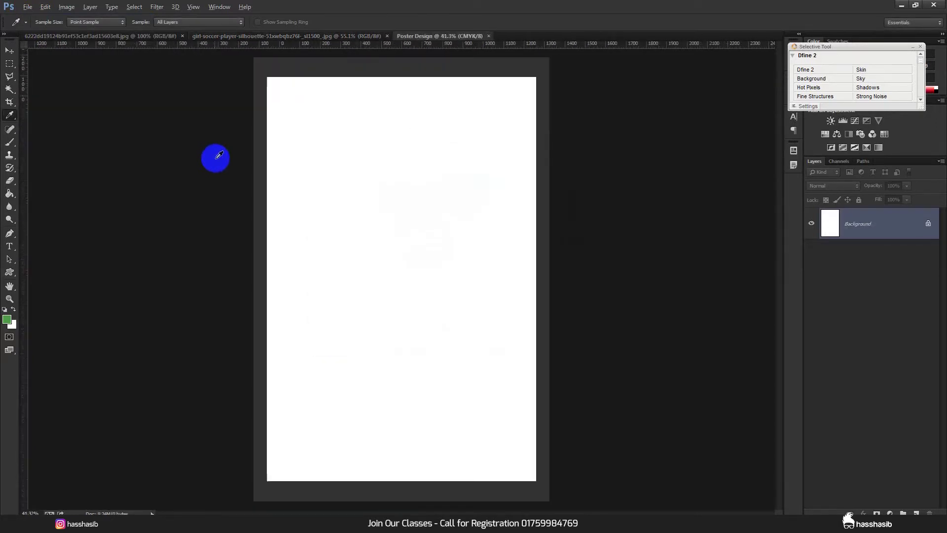
# Step: Add a green (#4b9f46) Solid Color fill layer above the white background
pyautogui.click(7, 319)
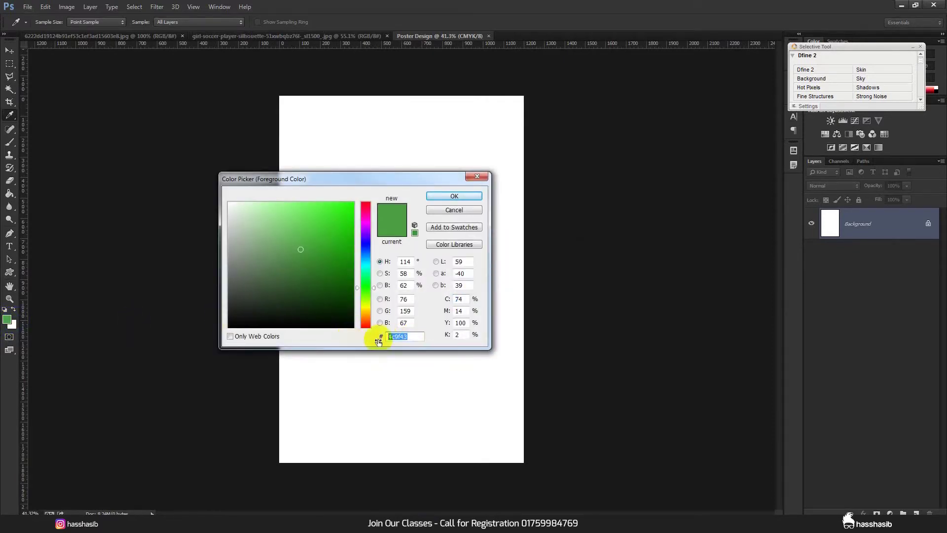
pyautogui.click(444, 194)
pyautogui.click(890, 513)
pyautogui.click(867, 297)
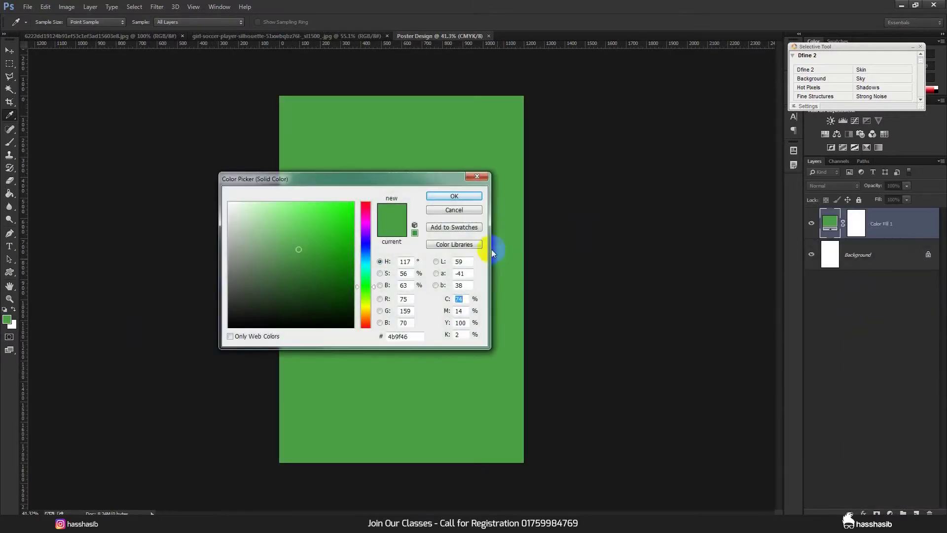
pyautogui.click(461, 195)
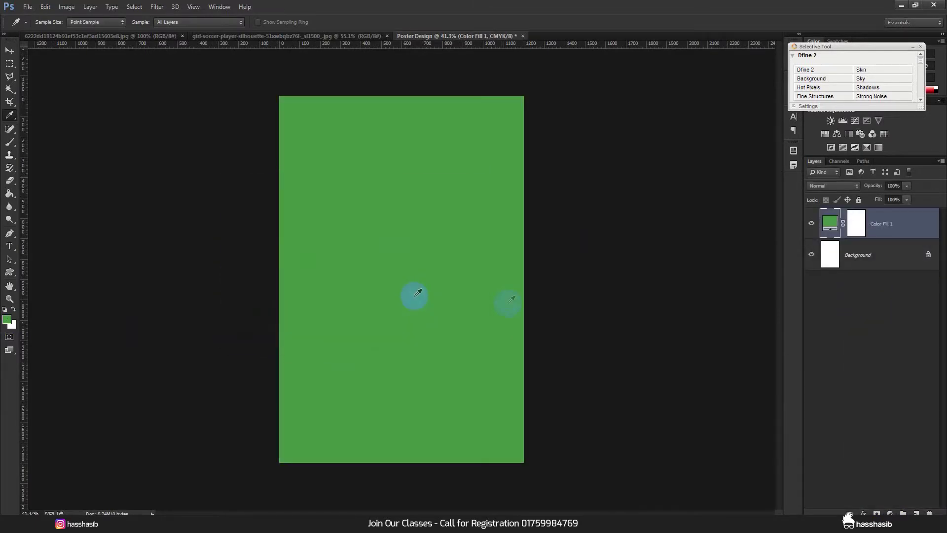
# Step: Add a new layer and outline an uneven ground strip across the poster's bottom with the Lasso tool
pyautogui.click(9, 50)
pyautogui.hotkey('ctrl', '0')
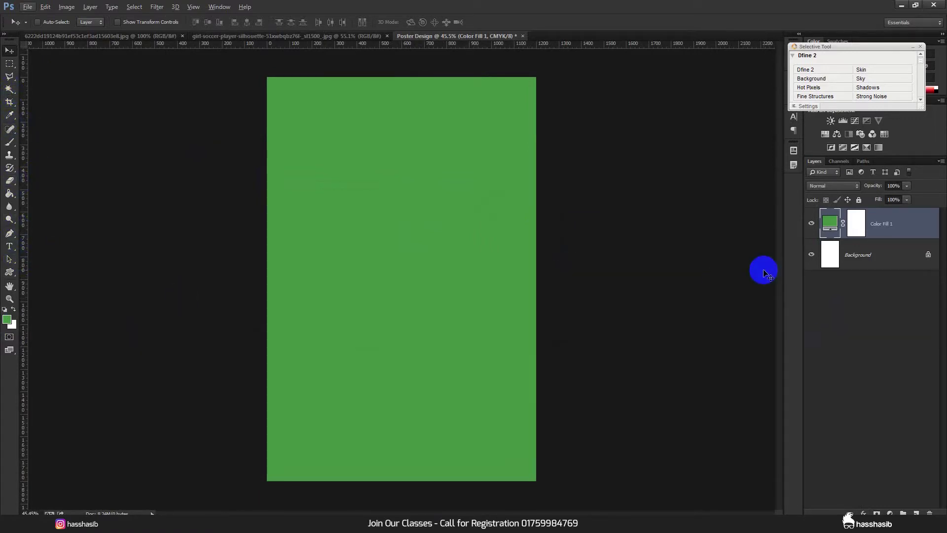
pyautogui.click(916, 512)
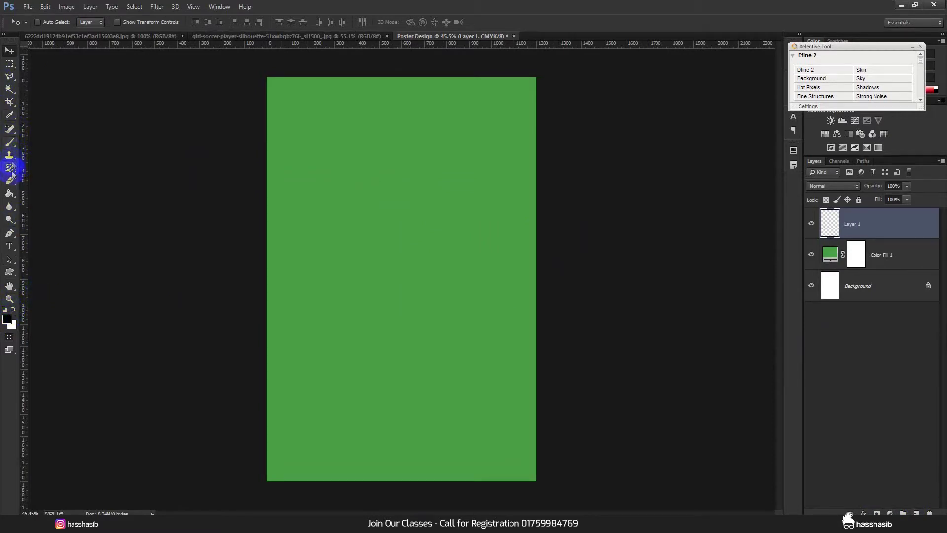
pyautogui.click(9, 76)
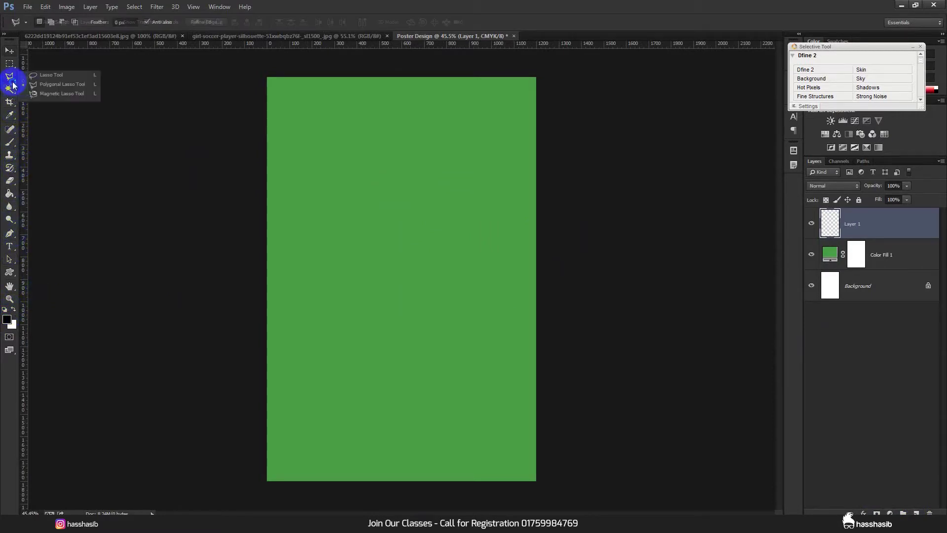
pyautogui.click(48, 76)
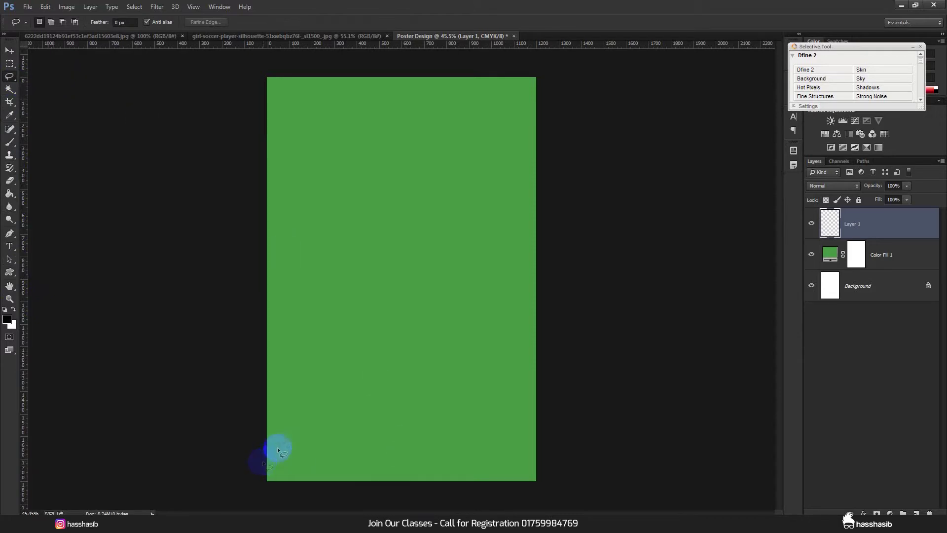
pyautogui.moveTo(267, 433); pyautogui.dragTo(290, 418)
pyautogui.moveTo(399, 410); pyautogui.dragTo(431, 408)
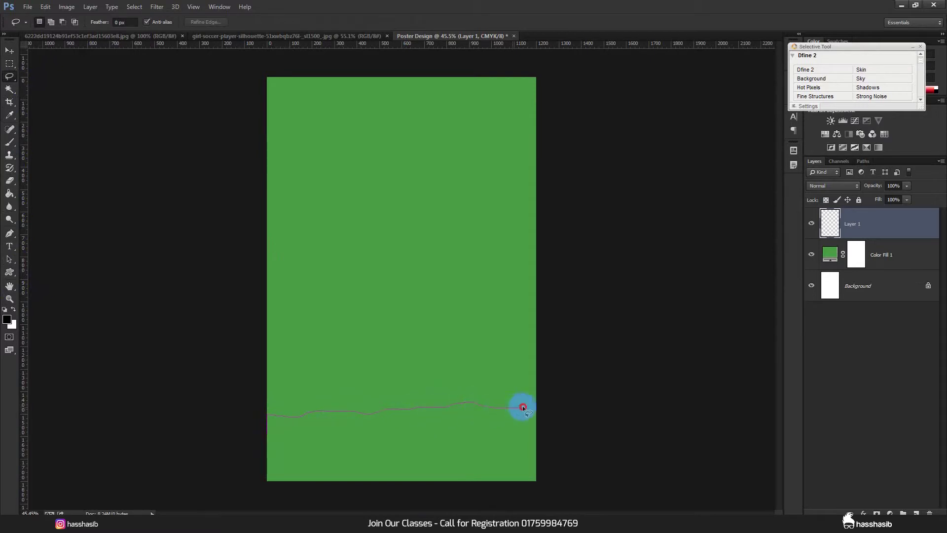
pyautogui.moveTo(540, 410); pyautogui.dragTo(560, 479)
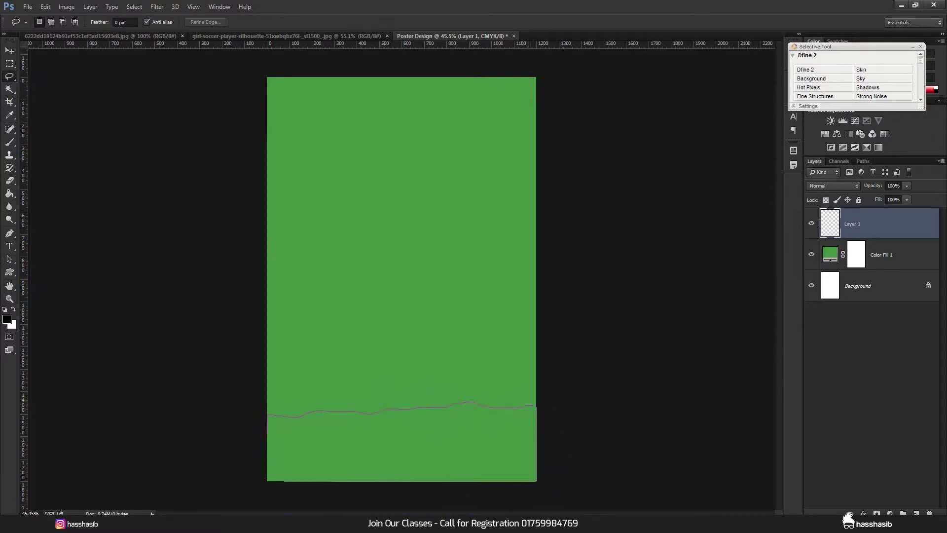
pyautogui.moveTo(225, 431); pyautogui.dragTo(224, 429)
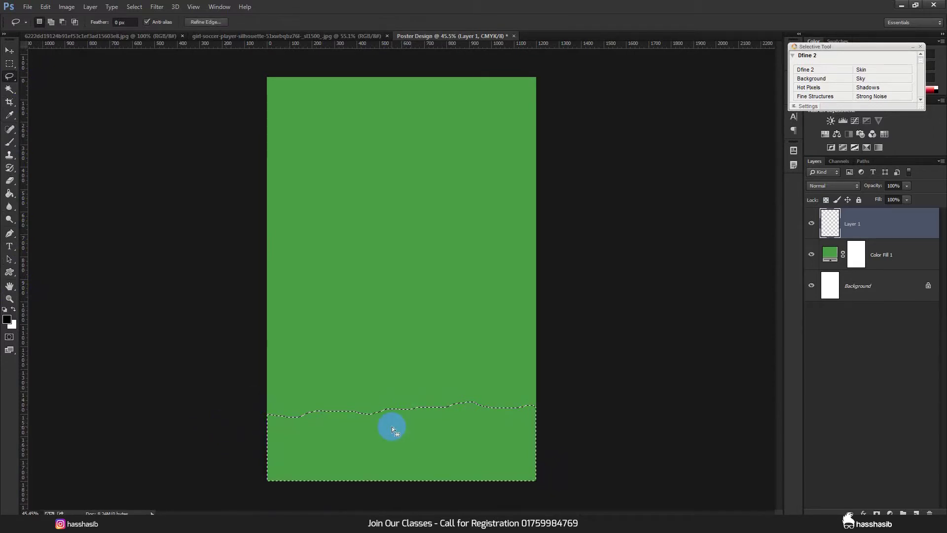
# Step: Fill the ground selection with the black foreground color at 100% opacity in Normal mode, and deselect it
pyautogui.click(45, 6)
pyautogui.click(70, 155)
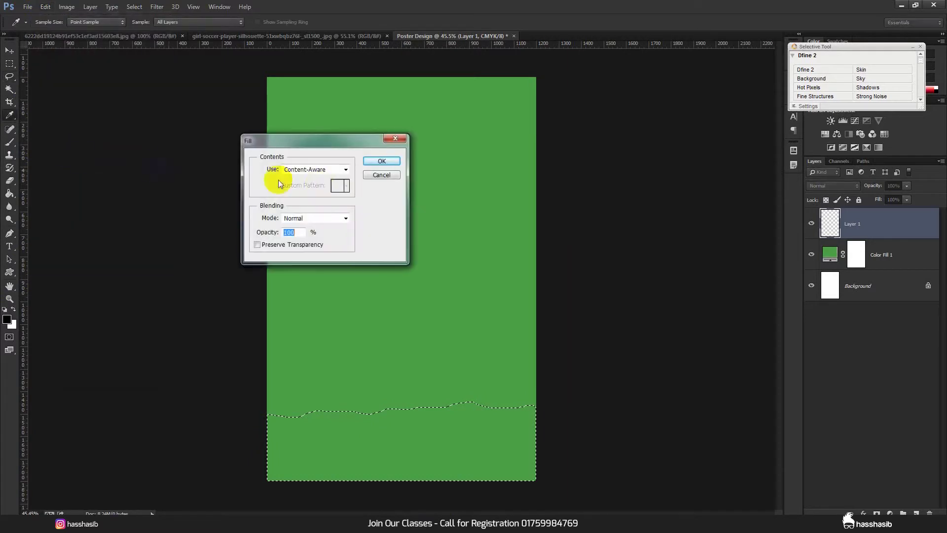
pyautogui.click(313, 169)
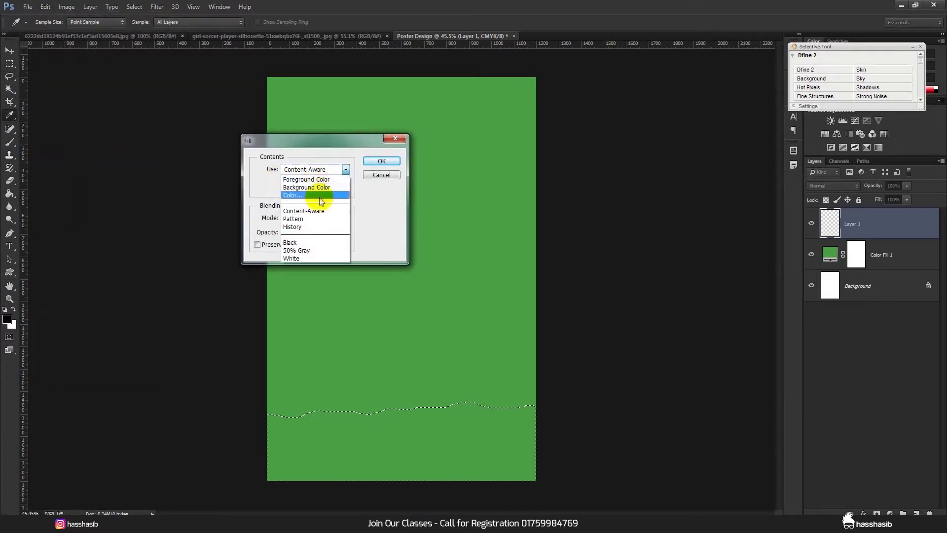
pyautogui.click(320, 180)
pyautogui.click(380, 160)
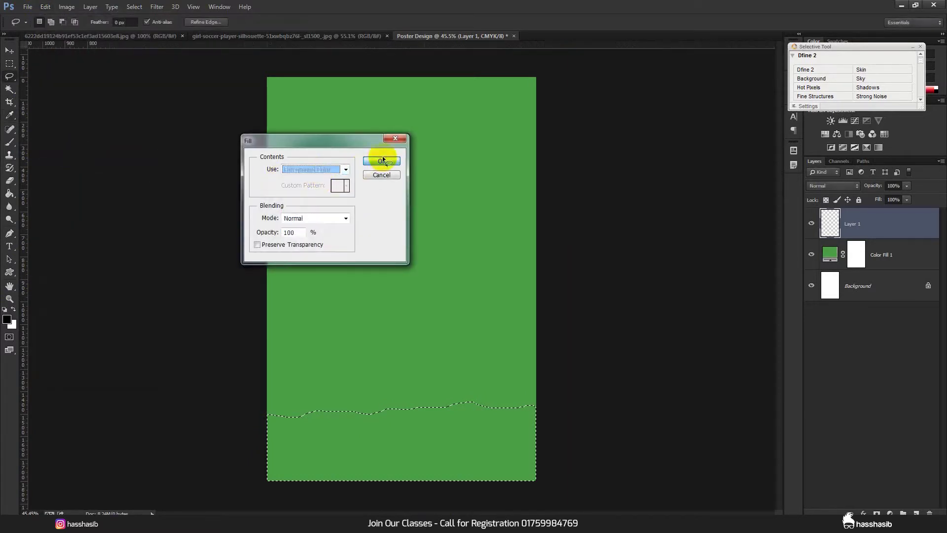
pyautogui.hotkey('ctrl', 'd')
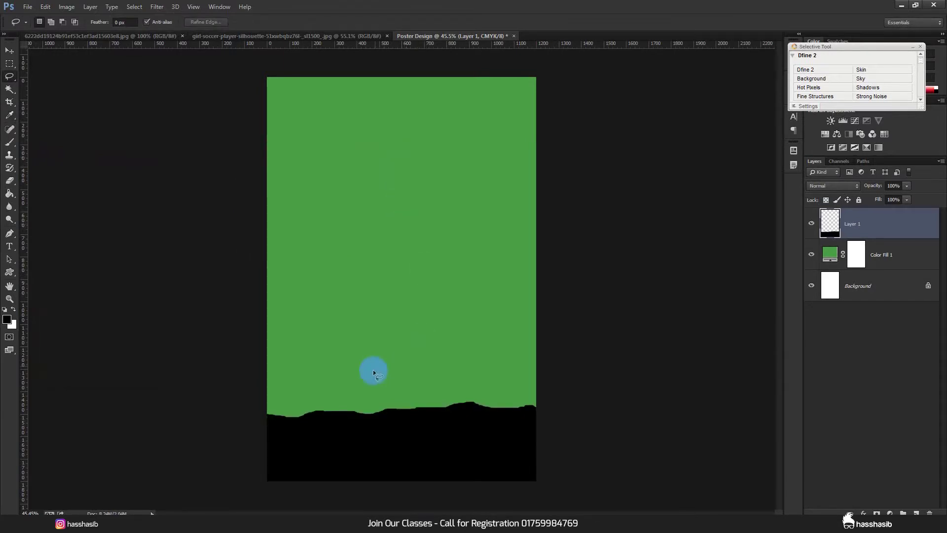
# Step: Choose the 134 px grass preset for the Brush tool
pyautogui.scroll(5, 373, 416)
pyautogui.moveTo(410, 436); pyautogui.dragTo(370, 310)
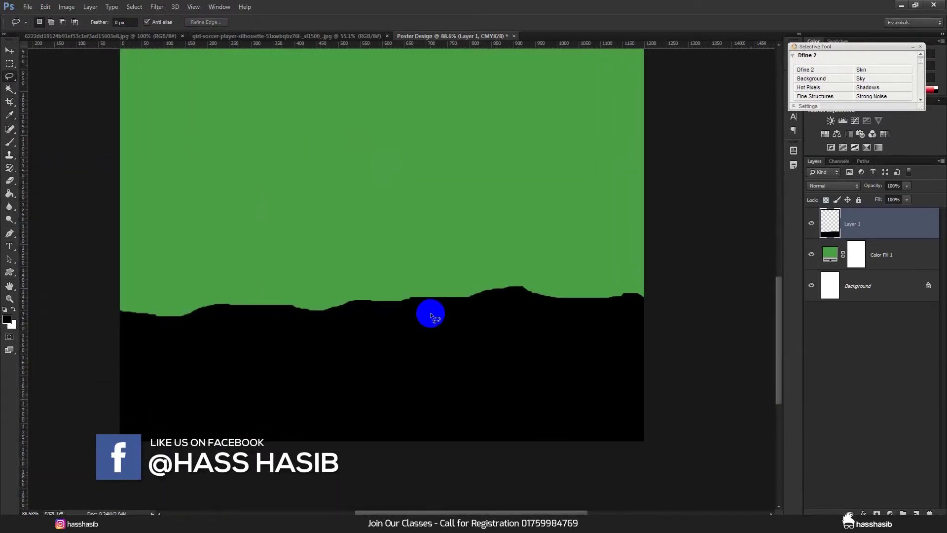
pyautogui.scroll(1, 429, 312)
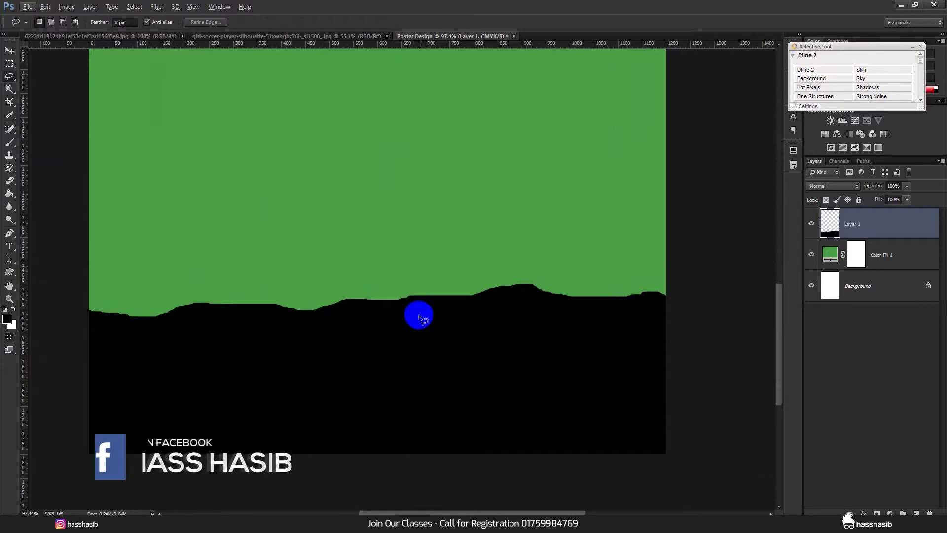
pyautogui.click(10, 142)
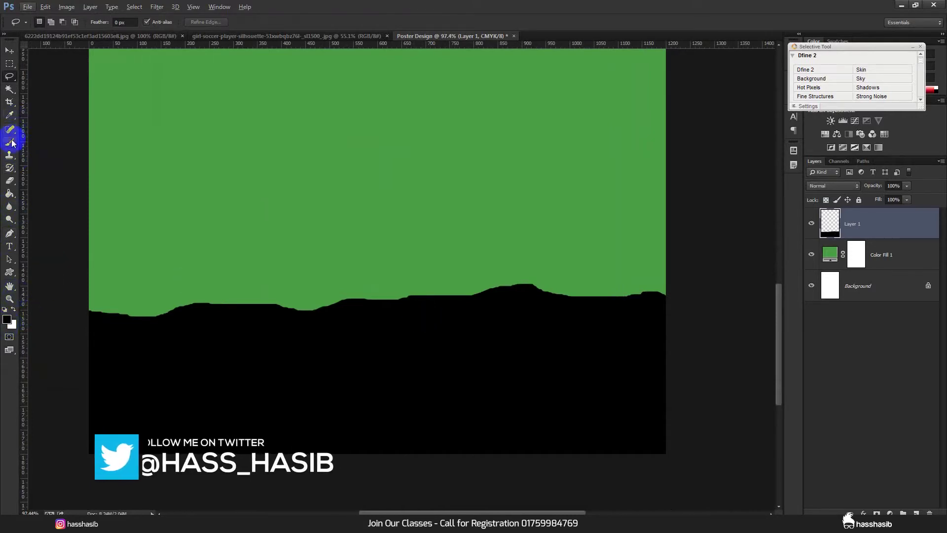
pyautogui.rightClick(246, 179)
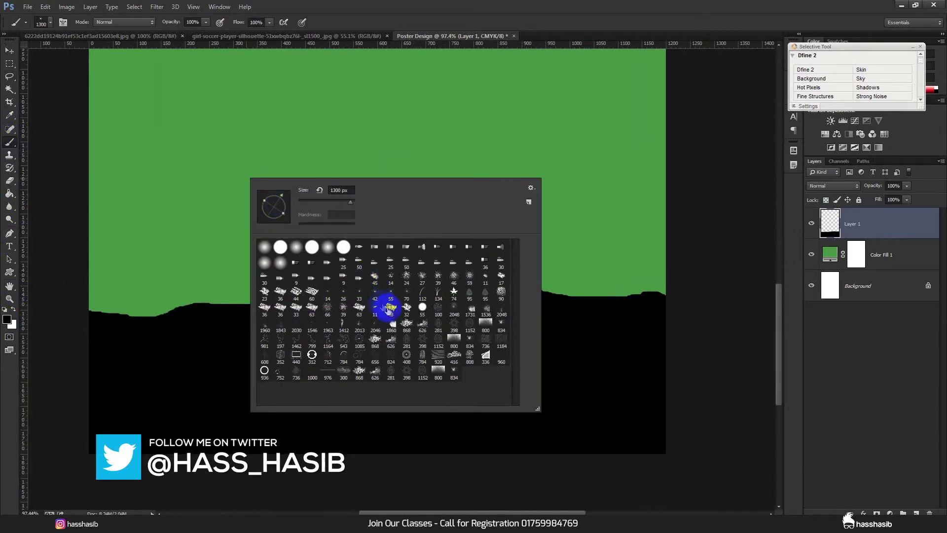
pyautogui.click(437, 296)
pyautogui.click(85, 228)
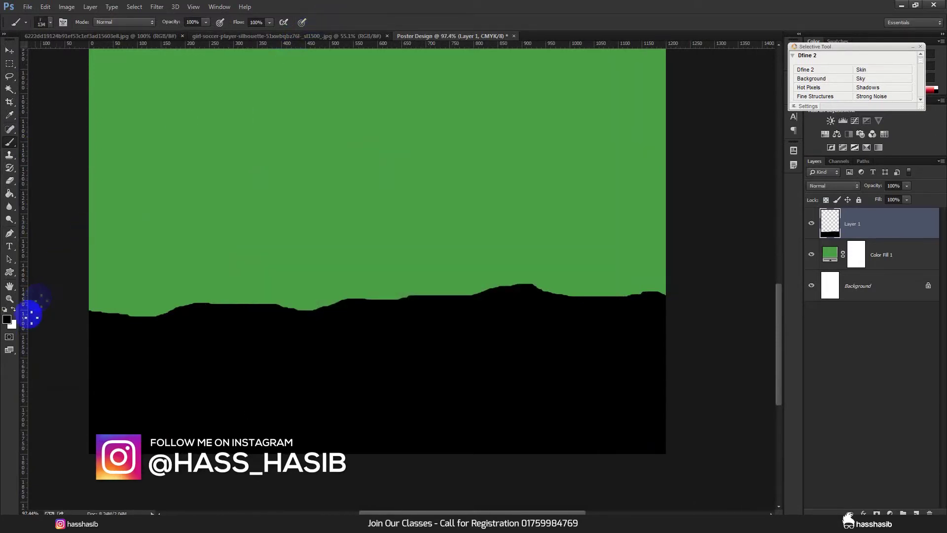
# Step: Set the background color to black (#000000)
pyautogui.click(14, 328)
pyautogui.click(230, 326)
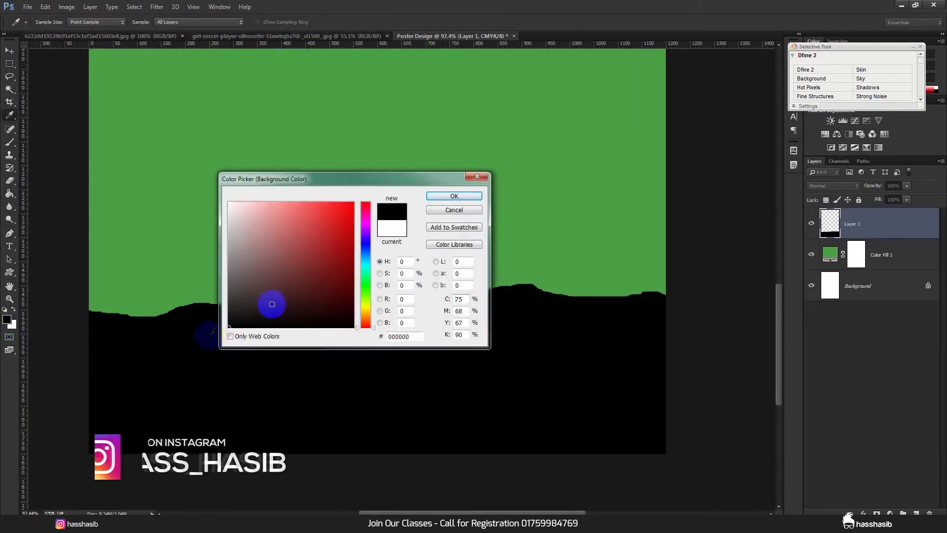
pyautogui.click(439, 198)
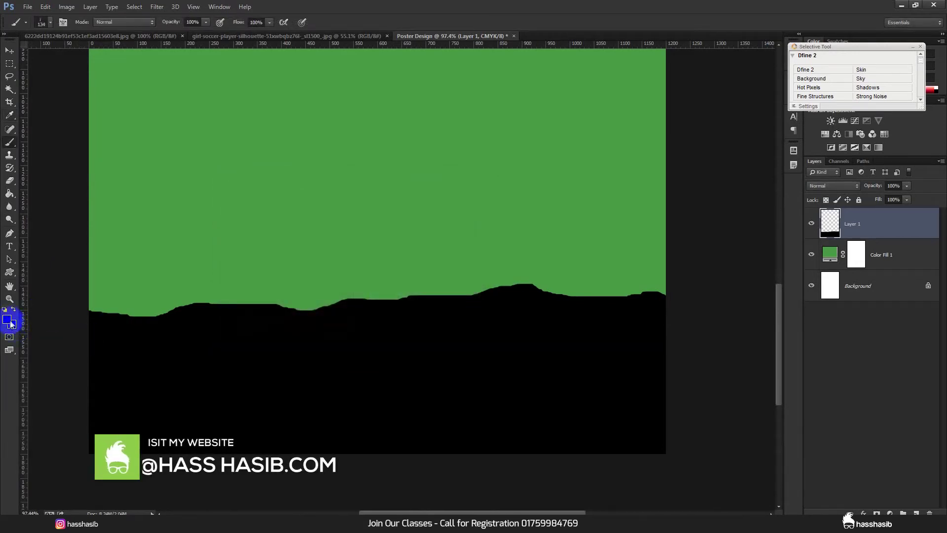
# Step: Paint black grass blades along the ground's entire upper edge, starting at 134 px and varying the brush down to 70 px
pyautogui.moveTo(111, 318)
pyautogui.mouseDown()
pyautogui.moveTo(130, 322)
pyautogui.moveTo(108, 314)
pyautogui.moveTo(136, 319)
pyautogui.moveTo(227, 303)
pyautogui.moveTo(317, 317)
pyautogui.moveTo(329, 313)
pyautogui.moveTo(307, 311)
pyautogui.moveTo(363, 302)
pyautogui.moveTo(242, 323)
pyautogui.moveTo(442, 300)
pyautogui.mouseUp()
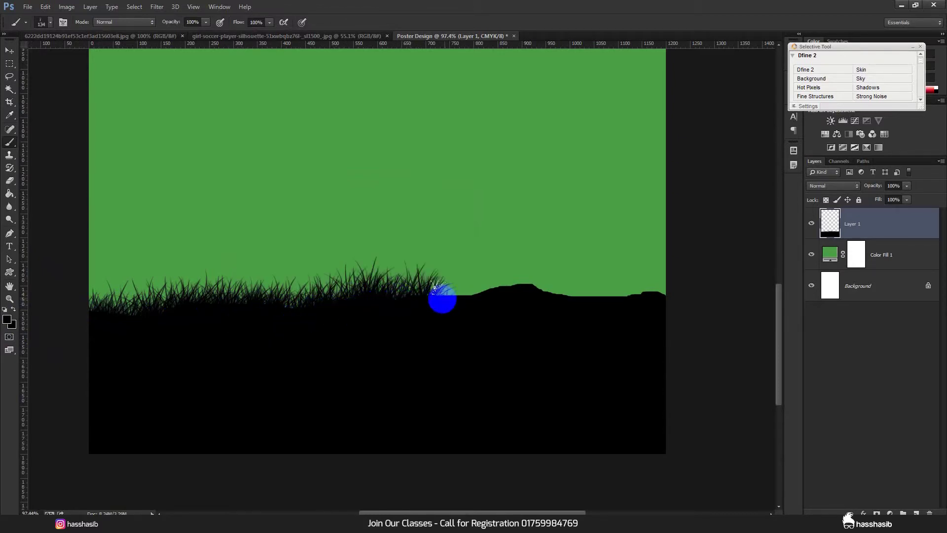
pyautogui.press('[')
pyautogui.press('[')
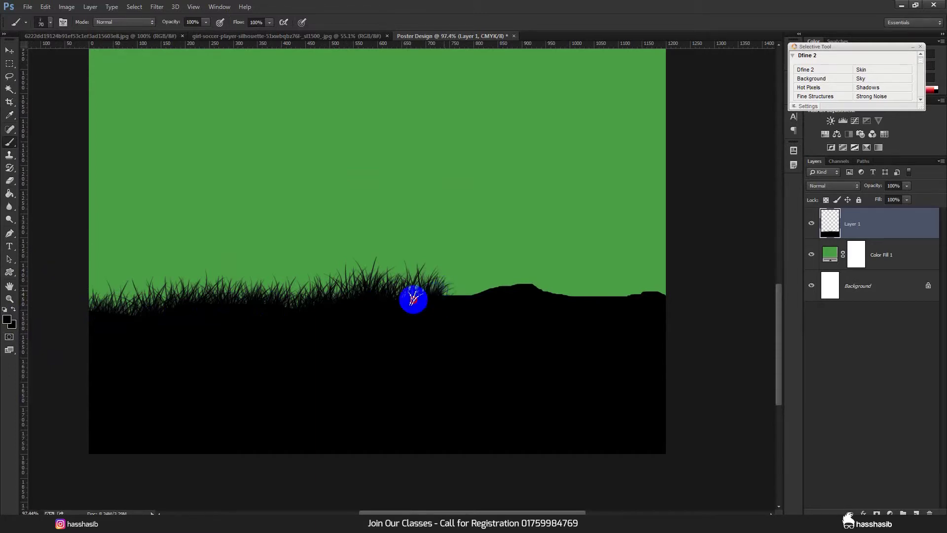
pyautogui.moveTo(437, 292)
pyautogui.mouseDown()
pyautogui.moveTo(537, 281)
pyautogui.moveTo(679, 290)
pyautogui.moveTo(506, 308)
pyautogui.moveTo(539, 291)
pyautogui.moveTo(487, 299)
pyautogui.moveTo(517, 273)
pyautogui.moveTo(486, 303)
pyautogui.moveTo(476, 297)
pyautogui.moveTo(573, 296)
pyautogui.moveTo(396, 308)
pyautogui.moveTo(445, 297)
pyautogui.moveTo(467, 279)
pyautogui.moveTo(493, 296)
pyautogui.moveTo(484, 310)
pyautogui.moveTo(473, 302)
pyautogui.moveTo(474, 271)
pyautogui.mouseUp()
pyautogui.press('[')
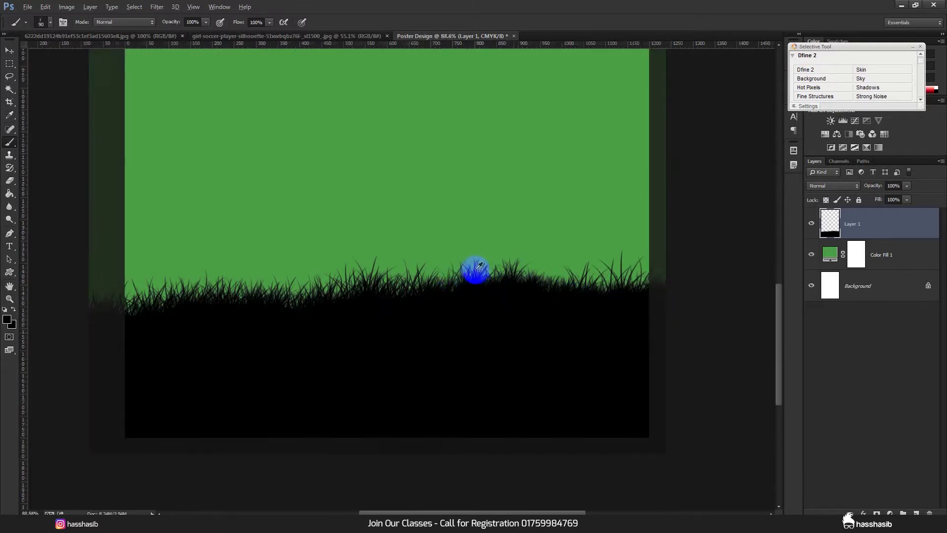
pyautogui.hotkey('ctrl', '-')
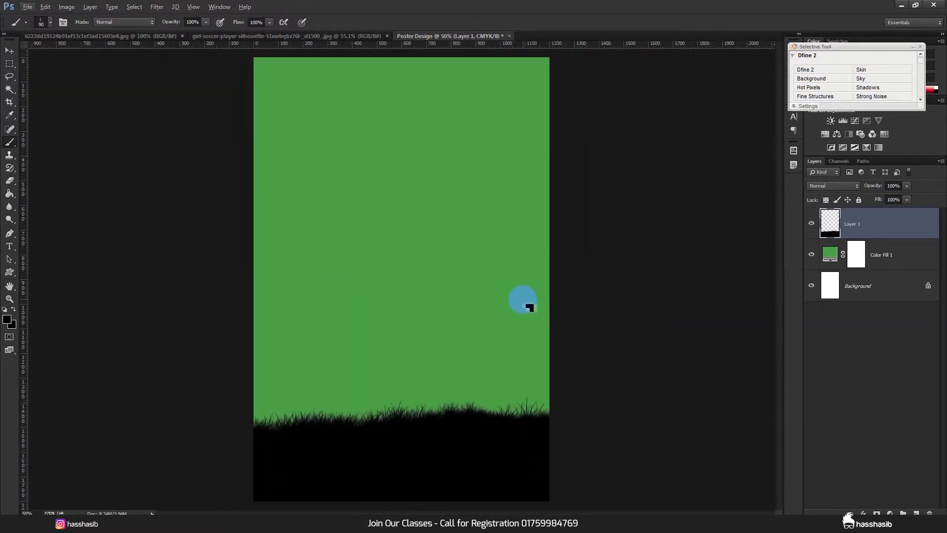
pyautogui.scroll(-1, 526, 299)
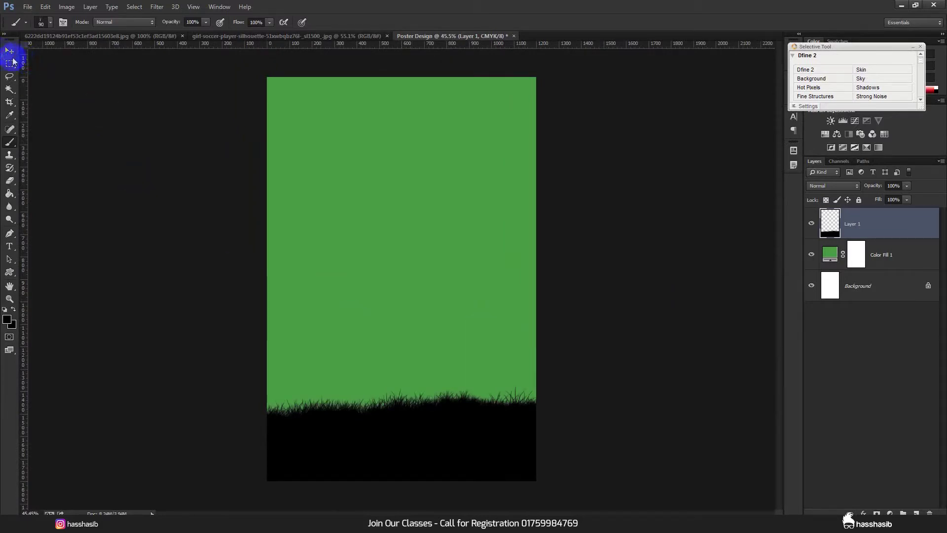
# Step: Switch to the soccer player silhouette image and select the player's black figure with the Magic Wand tool
pyautogui.click(221, 36)
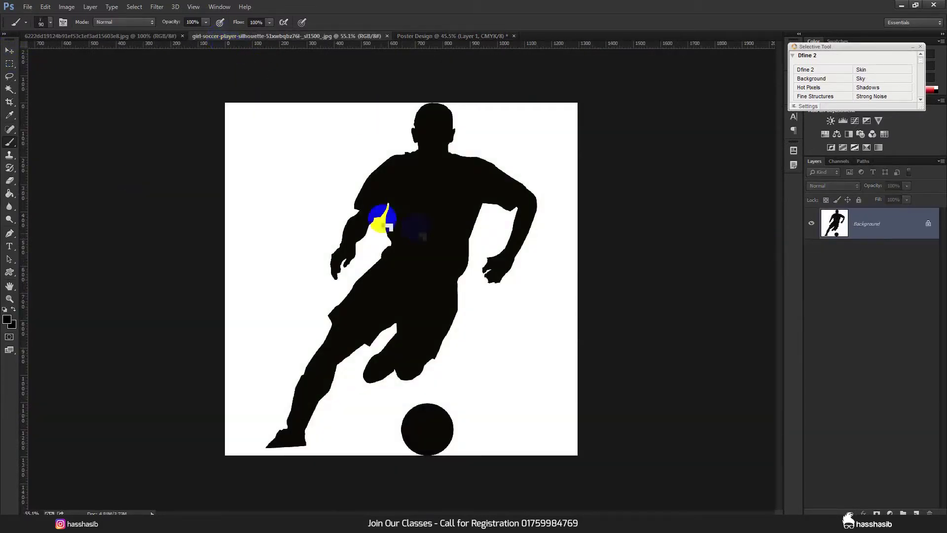
pyautogui.click(13, 90)
pyautogui.click(455, 205)
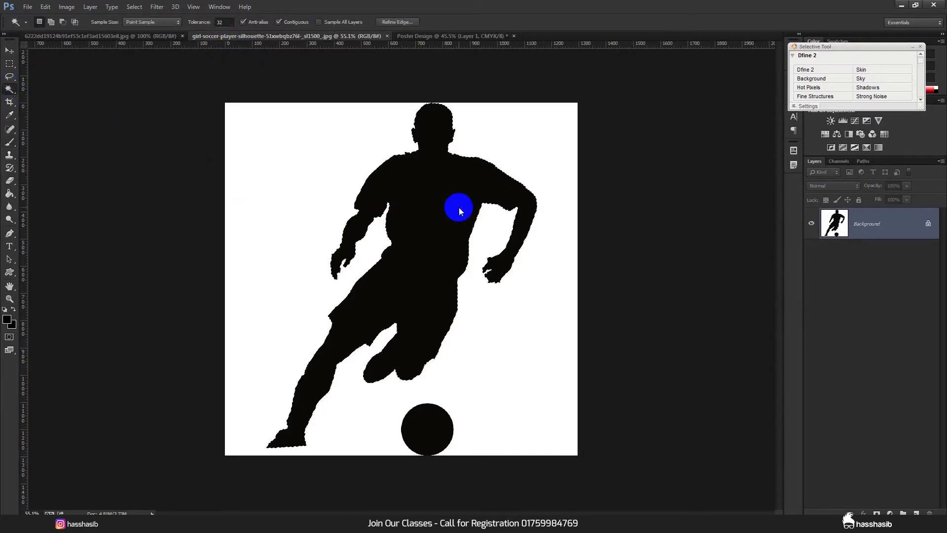
# Step: Copy the selected player figure into the Poster Design document and shift it slightly toward the canvas's right edge
pyautogui.click(74, 24)
pyautogui.click(45, 7)
pyautogui.click(155, 75)
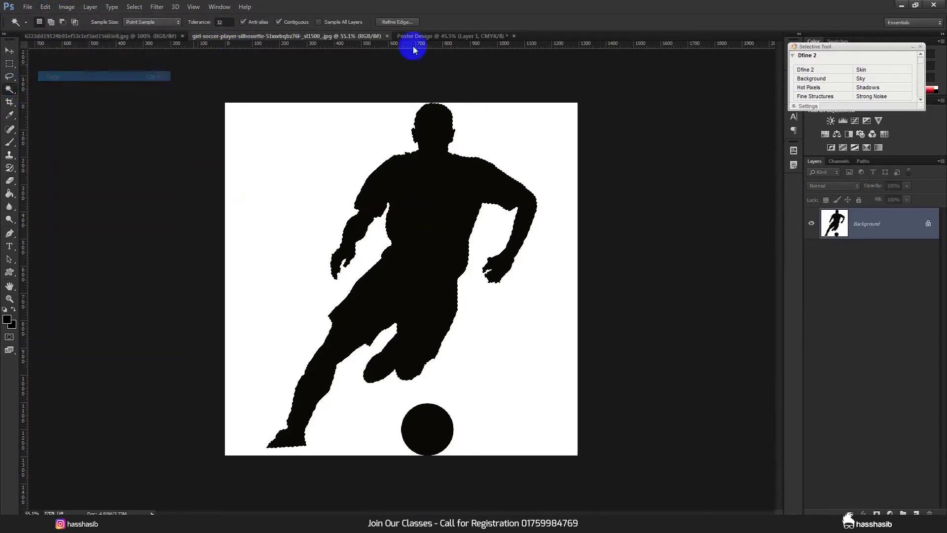
pyautogui.click(444, 35)
pyautogui.hotkey('ctrl', 'v')
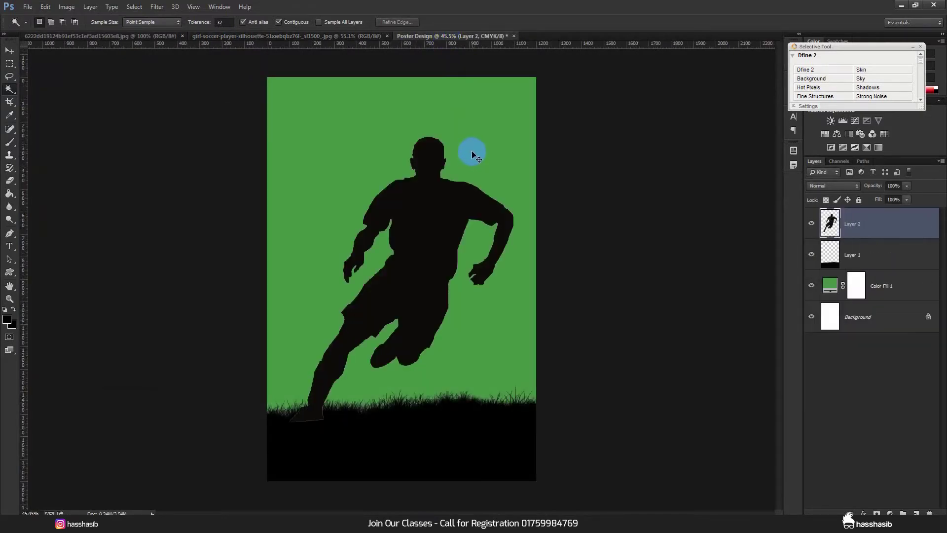
pyautogui.click(9, 50)
pyautogui.moveTo(394, 230); pyautogui.dragTo(408, 233)
# Step: Darken the player silhouette with a Levels adjustment, raising the black input level to 76
pyautogui.click(67, 6)
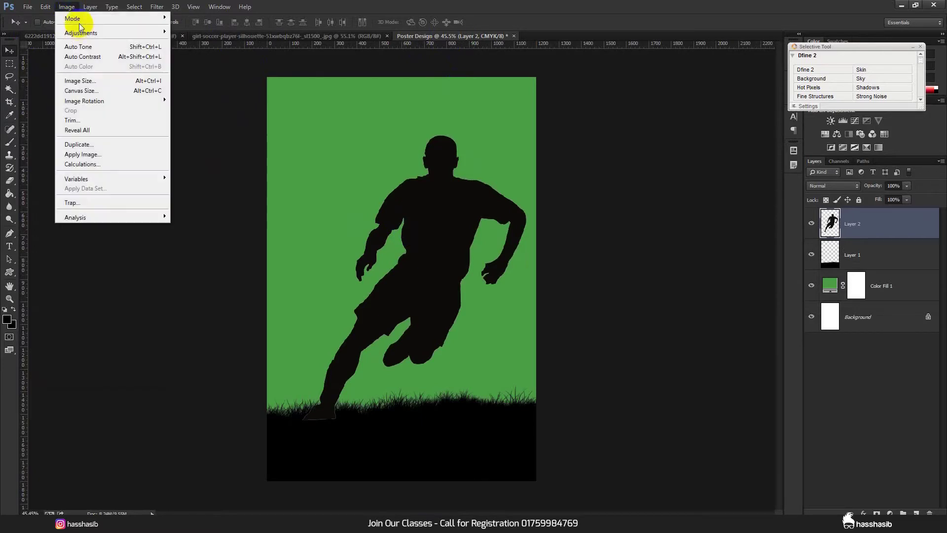
pyautogui.moveTo(99, 33)
pyautogui.click(183, 43)
pyautogui.moveTo(541, 183); pyautogui.dragTo(578, 183)
pyautogui.click(700, 89)
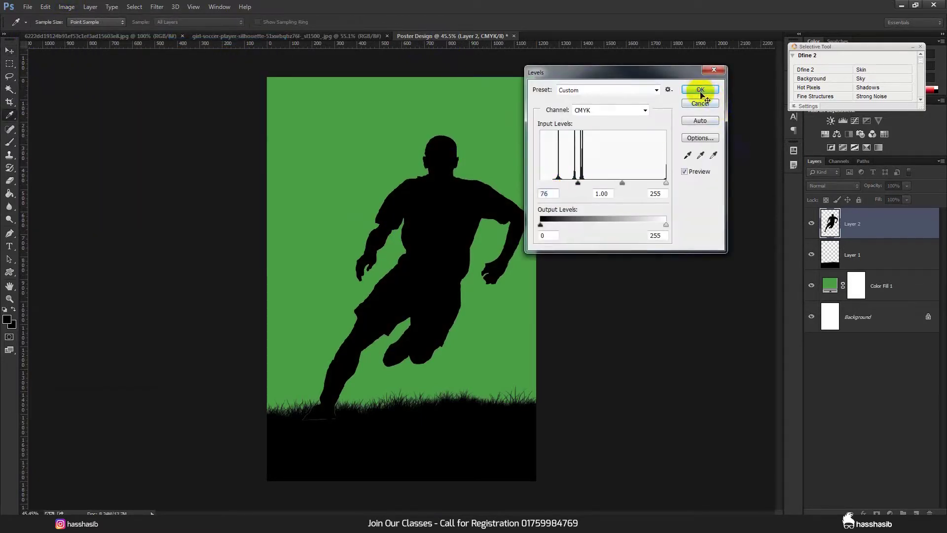
# Step: Add a Color Overlay to the player layer using black (#000000) sampled from the ground
pyautogui.press('v')
pyautogui.doubleClick(911, 225)
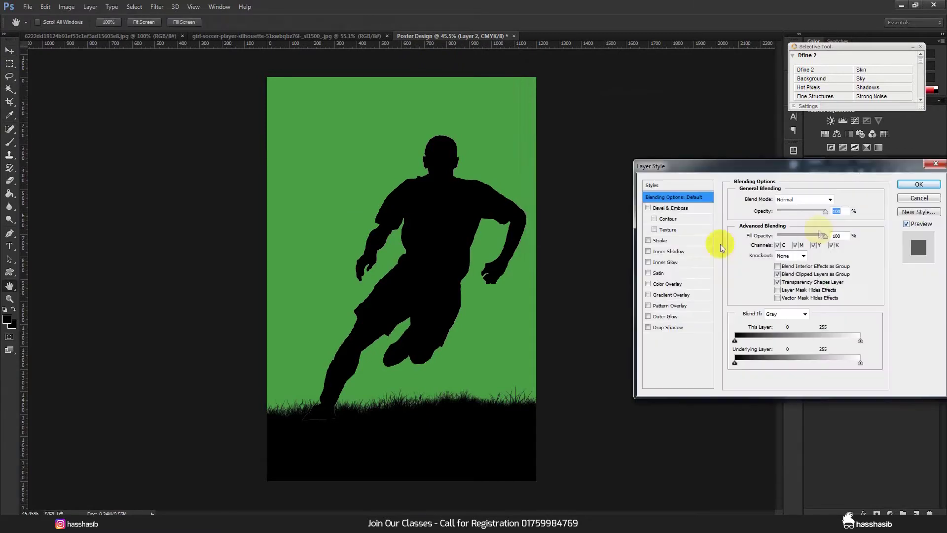
pyautogui.click(667, 284)
pyautogui.click(836, 200)
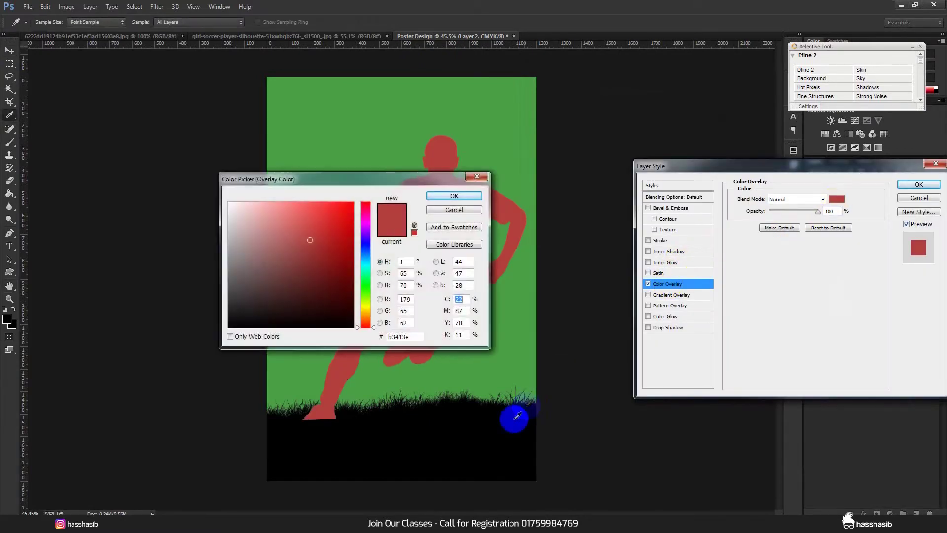
pyautogui.click(502, 425)
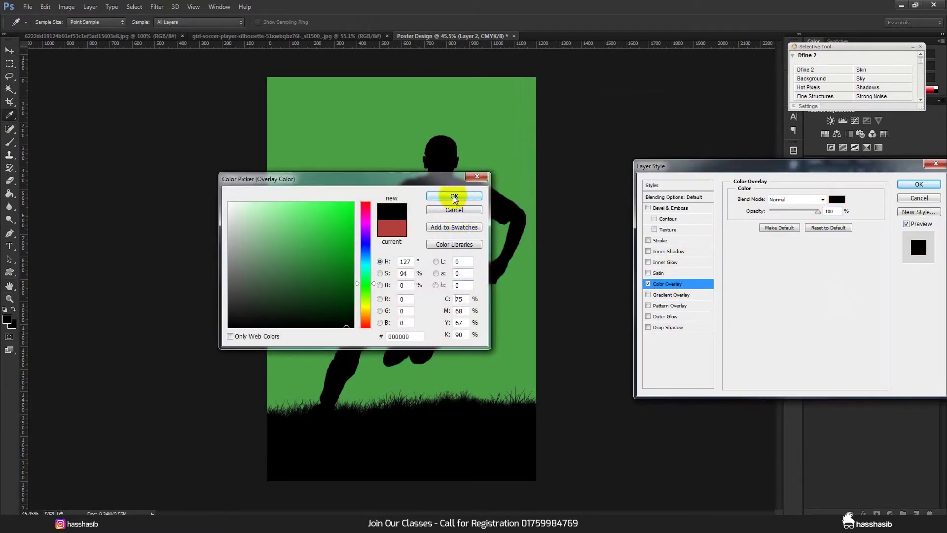
pyautogui.moveTo(338, 327); pyautogui.dragTo(377, 332)
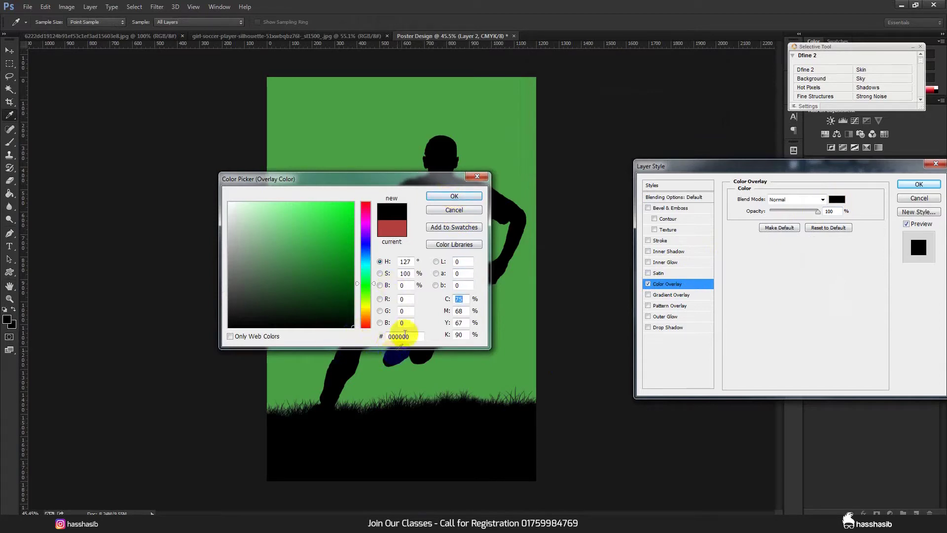
pyautogui.click(454, 196)
pyautogui.click(912, 186)
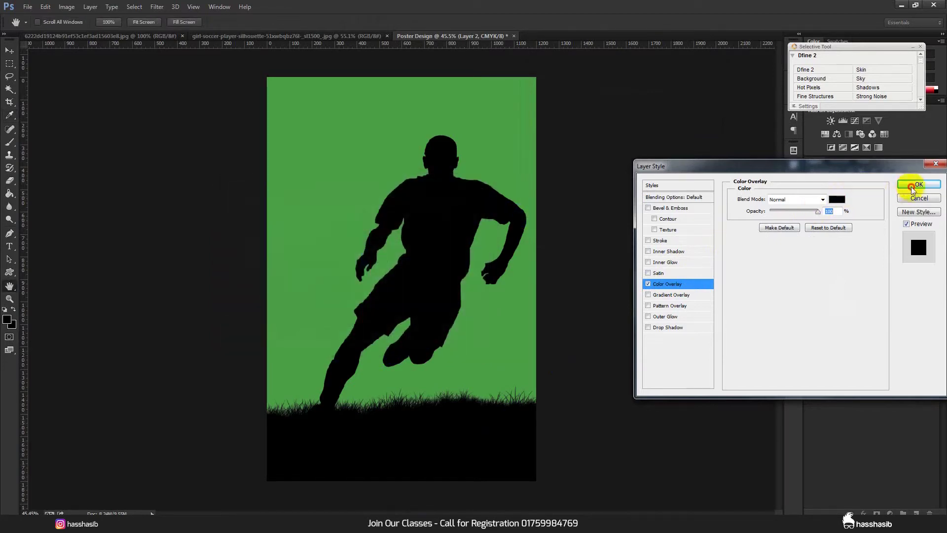
# Step: Scale the player to about 63%, rotate it about -7.4°, and stand it on the grass in the poster's right half
pyautogui.press('v')
pyautogui.moveTo(467, 306); pyautogui.dragTo(527, 314)
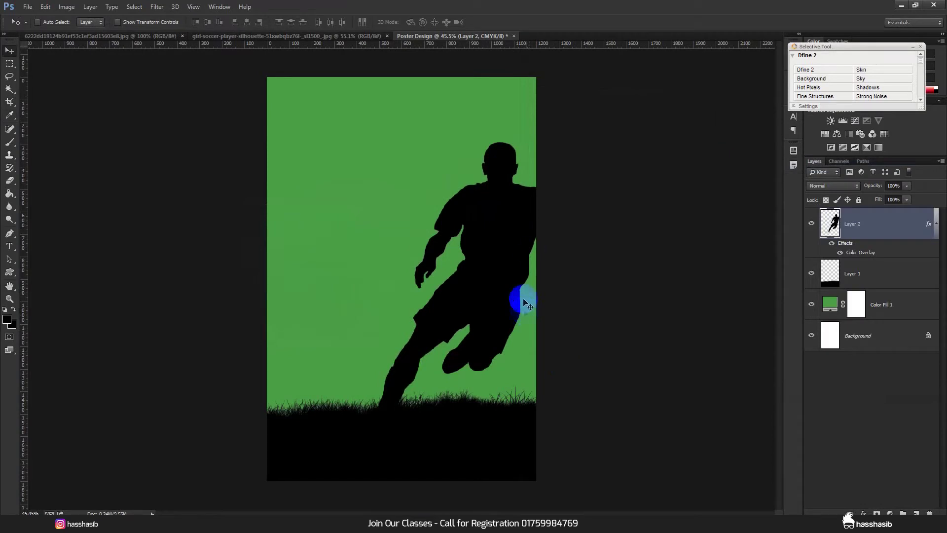
pyautogui.hotkey('ctrl', 't')
pyautogui.moveTo(586, 142); pyautogui.dragTo(507, 250)
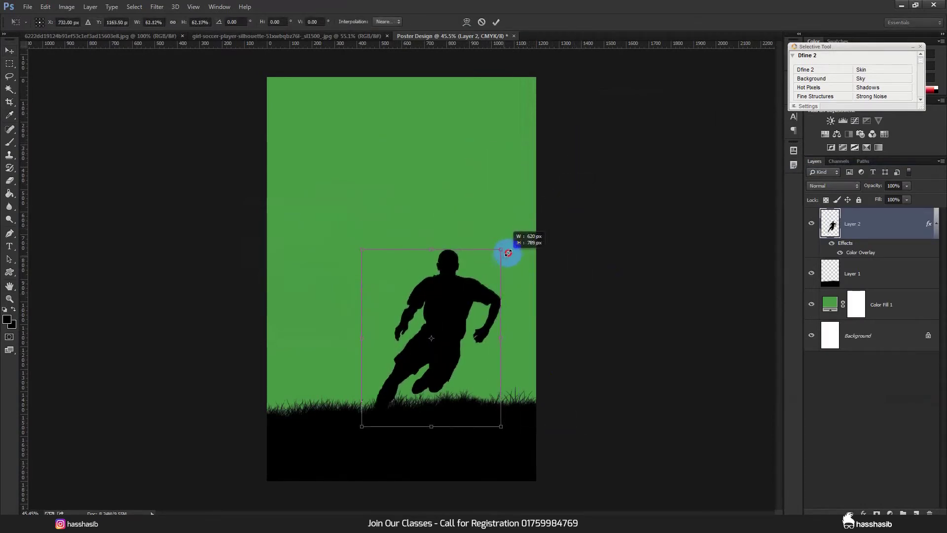
pyautogui.moveTo(571, 276); pyautogui.dragTo(572, 259)
pyautogui.moveTo(507, 290); pyautogui.dragTo(523, 272)
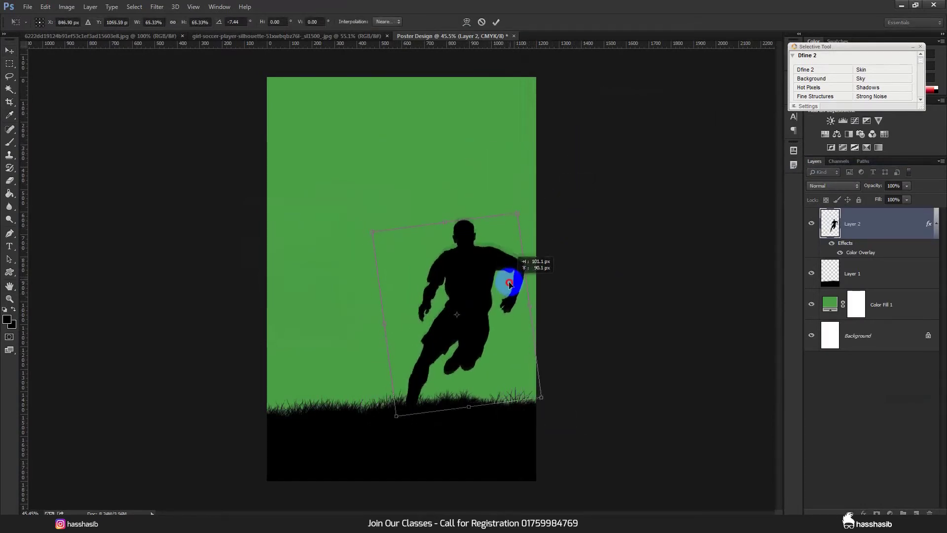
pyautogui.moveTo(514, 212); pyautogui.dragTo(517, 204)
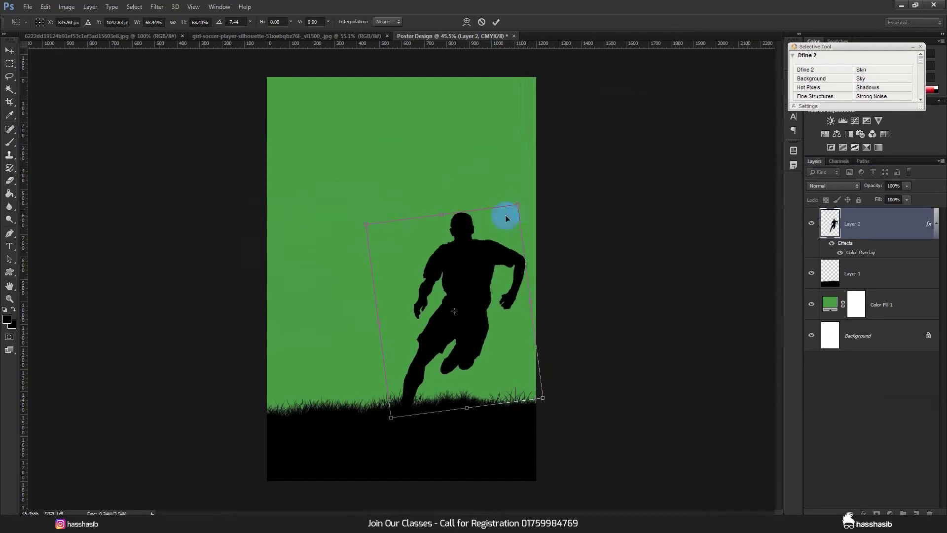
pyautogui.moveTo(367, 226); pyautogui.dragTo(383, 247)
pyautogui.moveTo(434, 280); pyautogui.dragTo(441, 282)
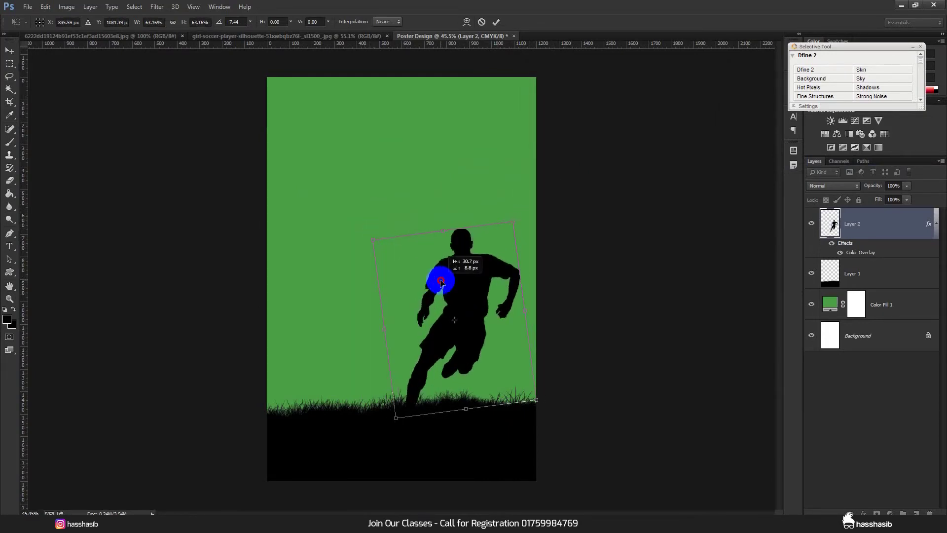
pyautogui.press('Return')
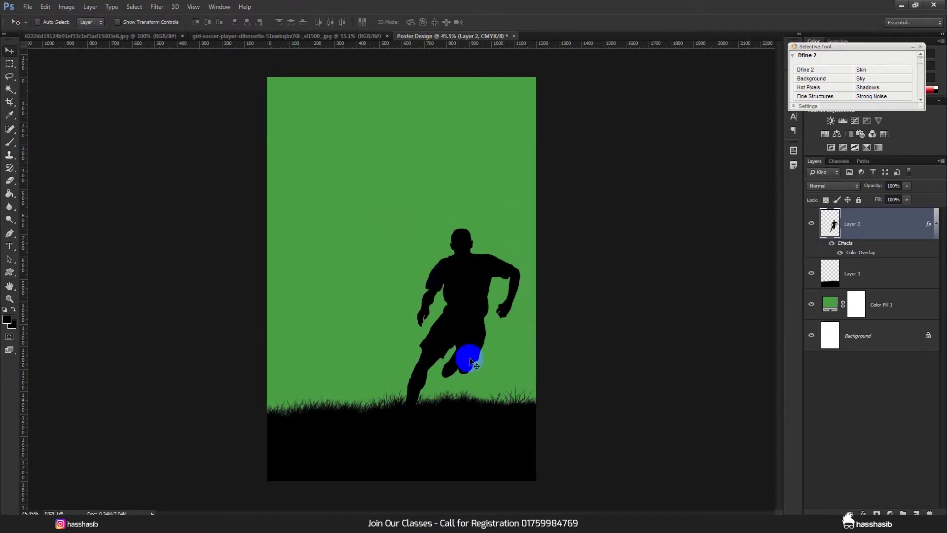
# Step: Place guides along all four edges of the poster canvas
pyautogui.moveTo(26, 170); pyautogui.dragTo(267, 215)
pyautogui.moveTo(276, 44); pyautogui.dragTo(364, 479)
pyautogui.moveTo(330, 308); pyautogui.dragTo(536, 320)
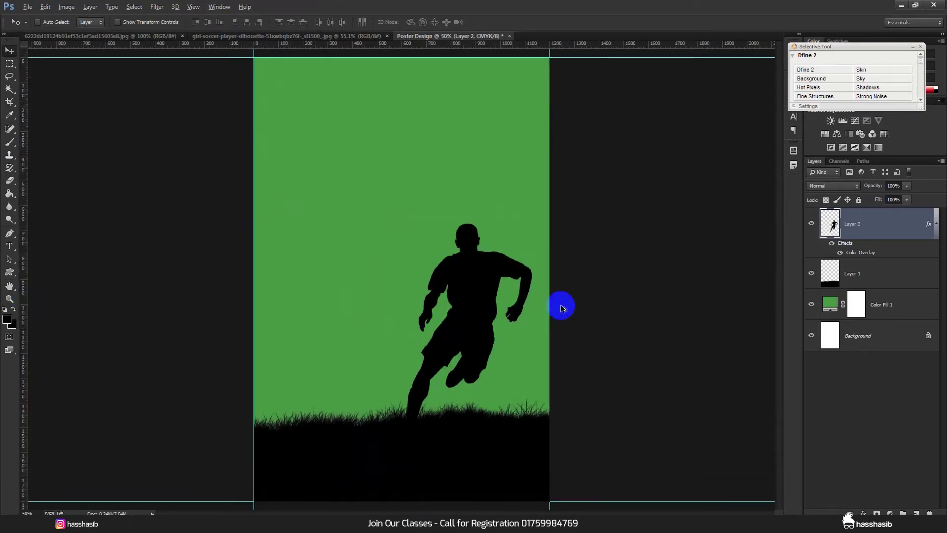
# Step: Group the player and ground layers (Layer 2 and Layer 1) and name the group BLACK SHAPE
pyautogui.click(16, 247)
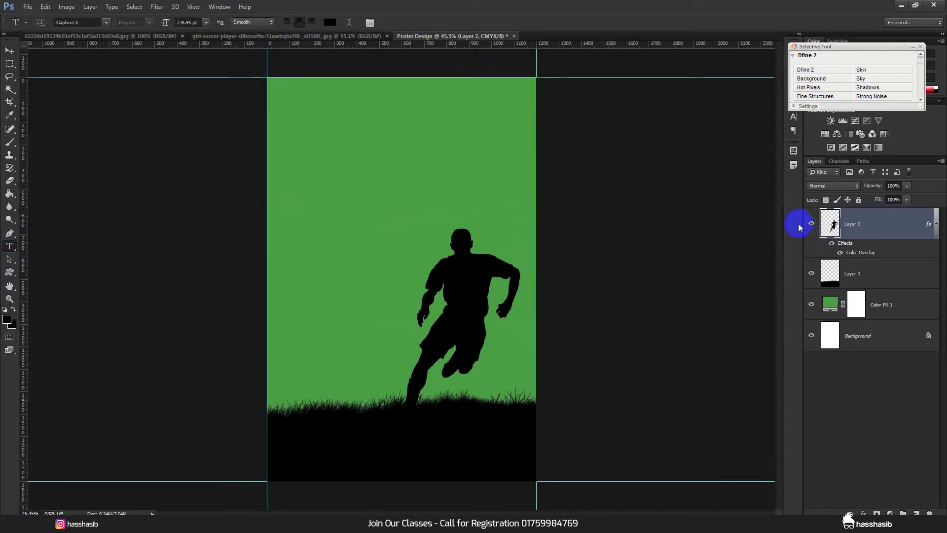
pyautogui.click(937, 230)
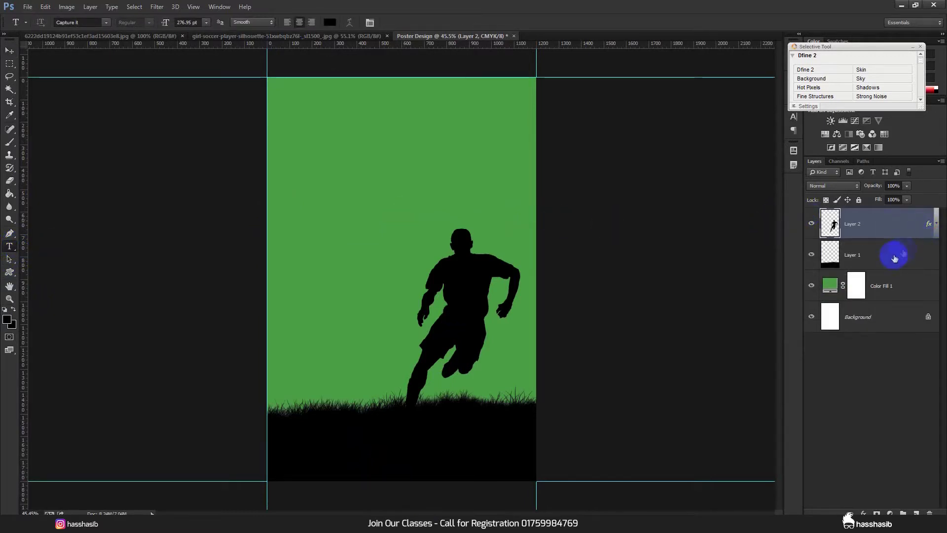
pyautogui.keyDown('shift'); pyautogui.click(897, 283); pyautogui.keyUp('shift')
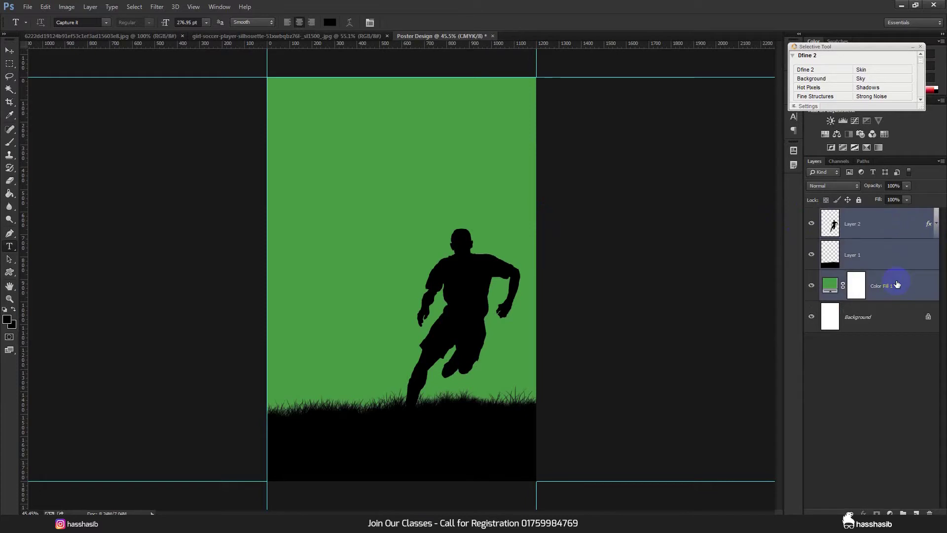
pyautogui.click(888, 259)
pyautogui.keyDown('shift'); pyautogui.click(880, 234); pyautogui.keyUp('shift')
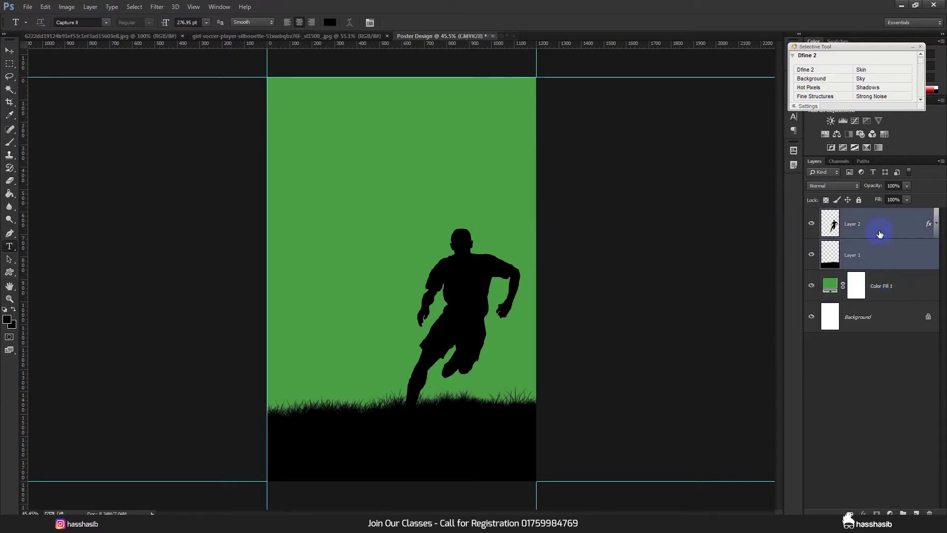
pyautogui.hotkey('ctrl', 'g')
pyautogui.click(853, 216)
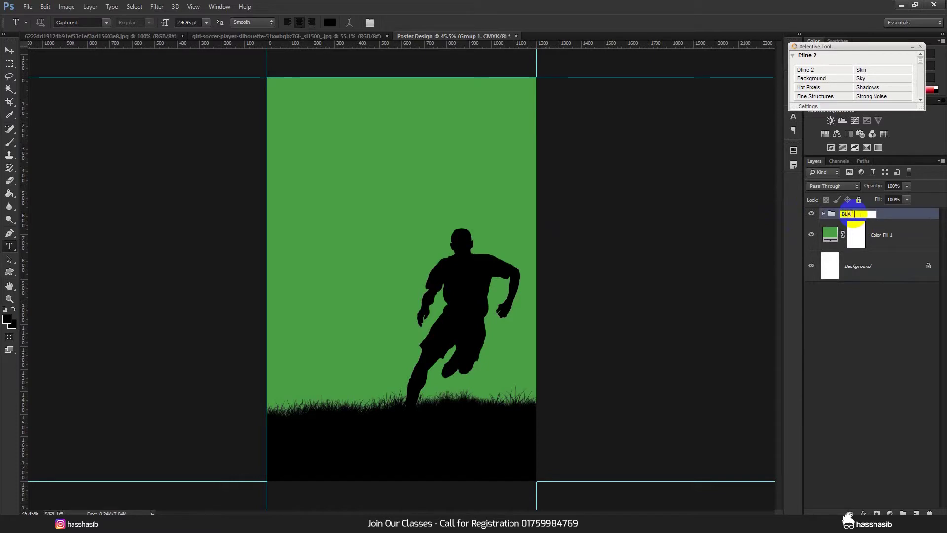
# Step: Put the Color Fill 1 layer in its own group named BG and collapse the group
pyautogui.click(901, 233)
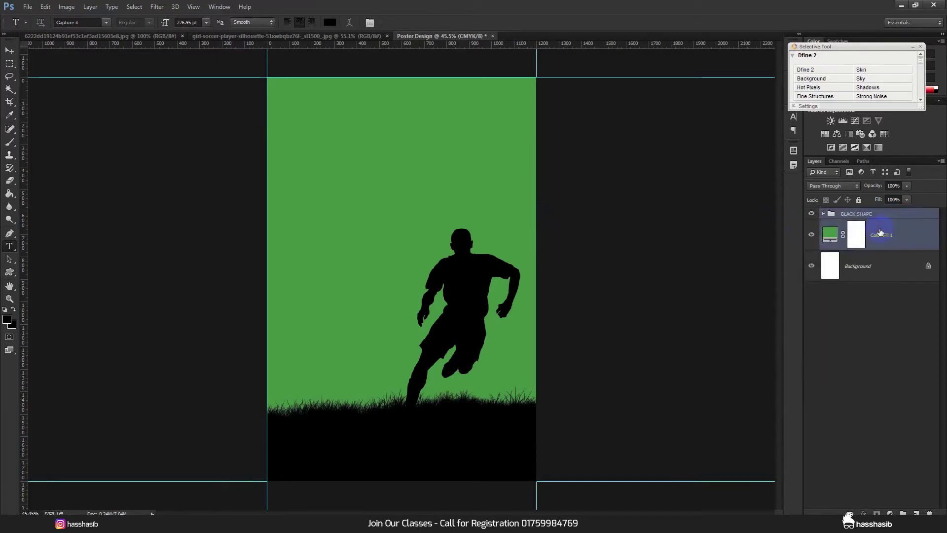
pyautogui.hotkey('ctrl', 'g')
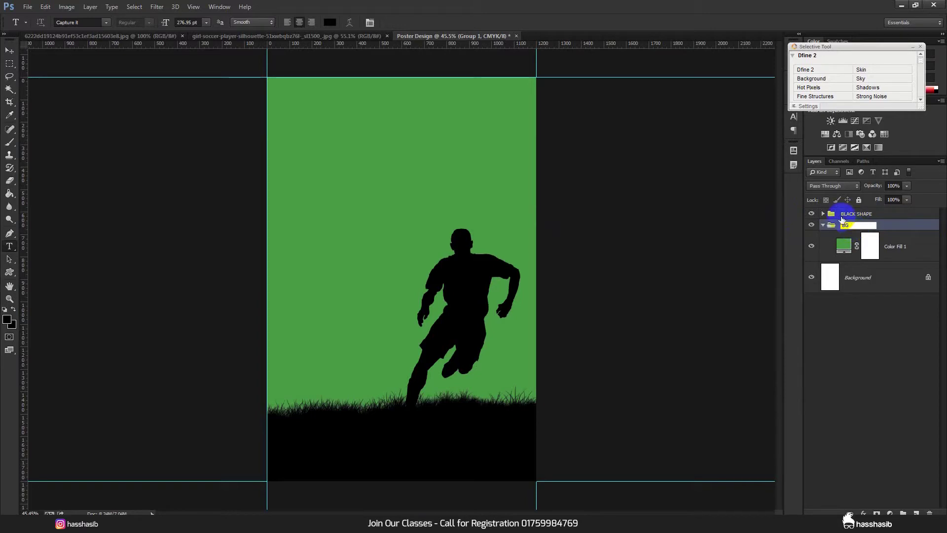
pyautogui.click(822, 225)
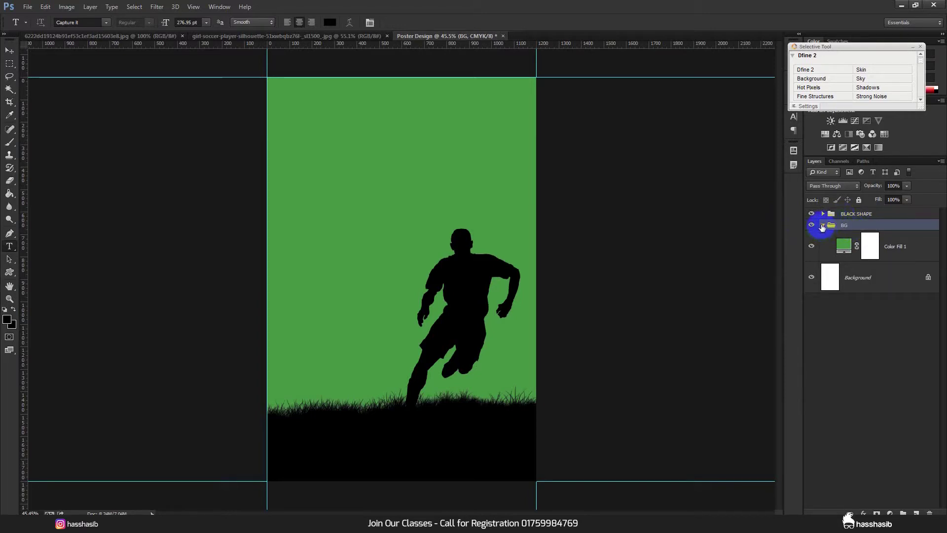
# Step: Add the title "Soccer" above the BLACK SHAPE group at 48 pt and position it near the poster's upper-left corner
pyautogui.click(839, 214)
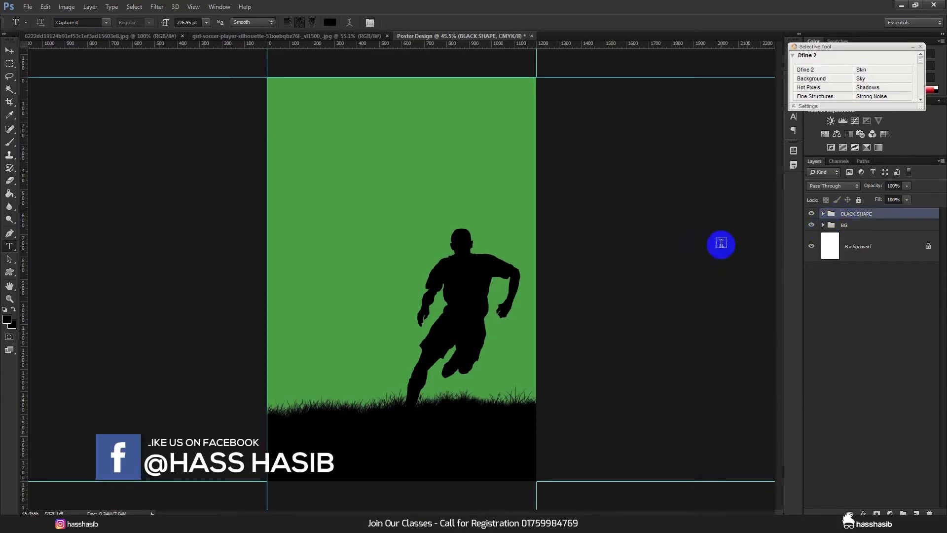
pyautogui.click(318, 129)
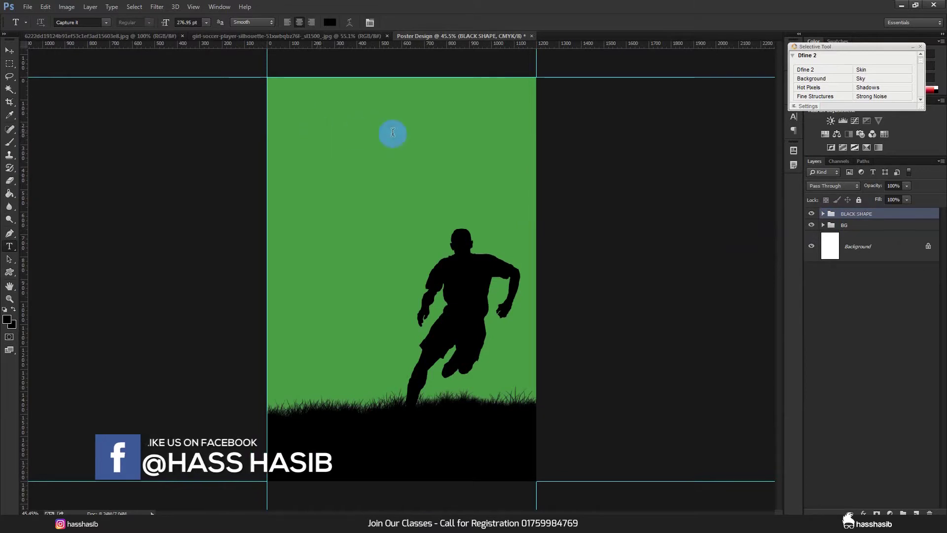
pyautogui.write('SOCC')
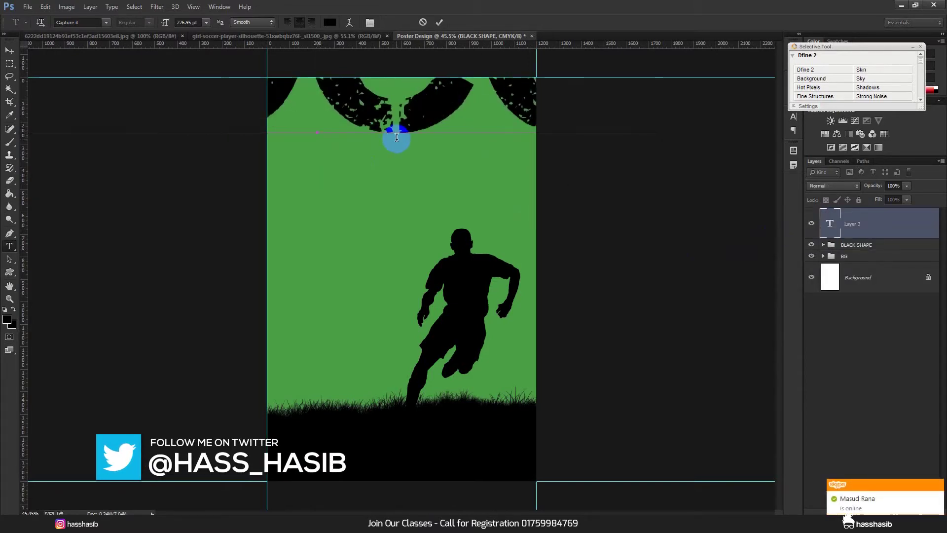
pyautogui.hotkey('ctrl', 'a')
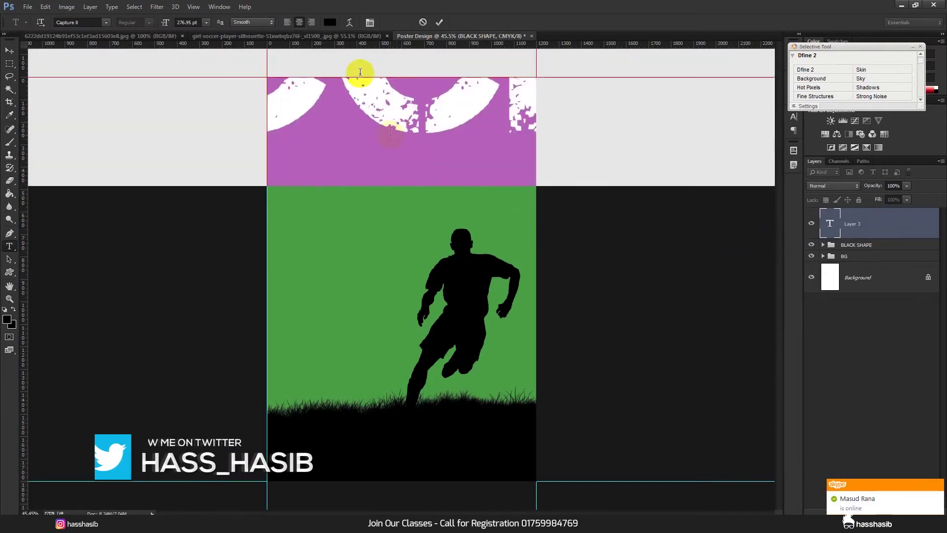
pyautogui.click(206, 22)
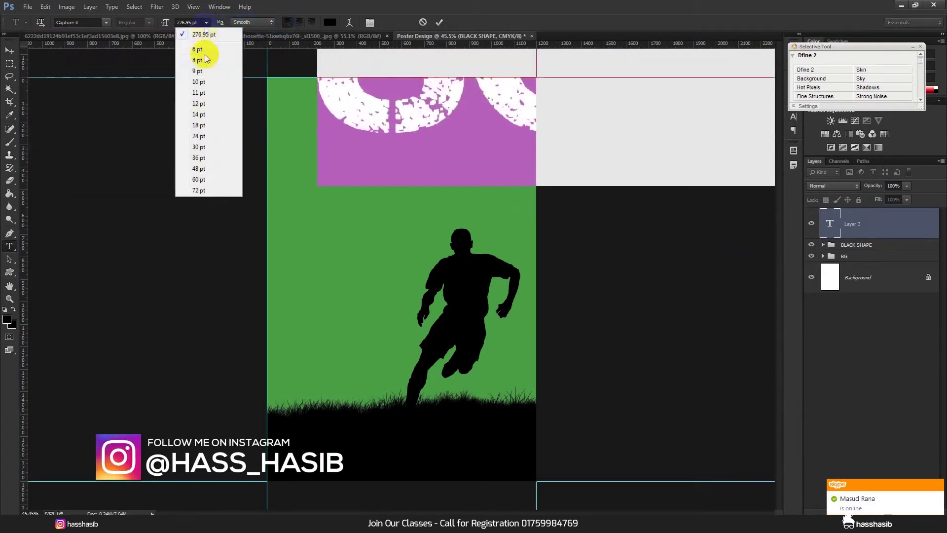
pyautogui.click(200, 169)
pyautogui.moveTo(413, 205); pyautogui.dragTo(387, 229)
pyautogui.click(292, 129)
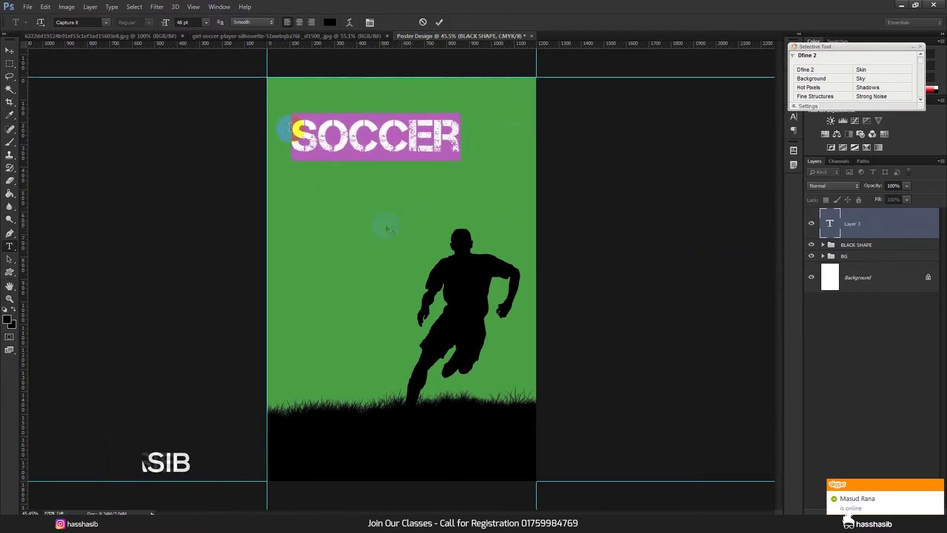
# Step: Try the Deftone Stylus and Delinquente alt fonts on the Soccer title
pyautogui.click(105, 22)
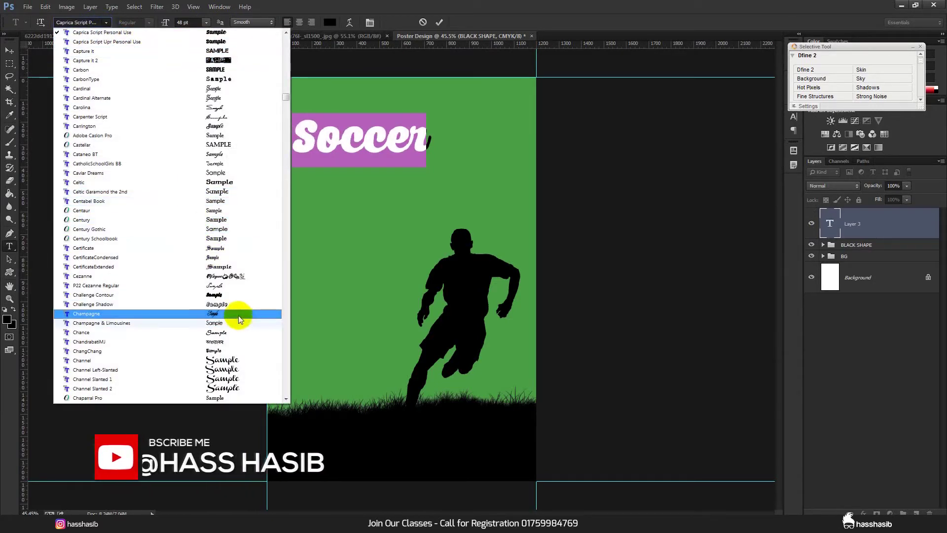
pyautogui.scroll(-14, 254, 312)
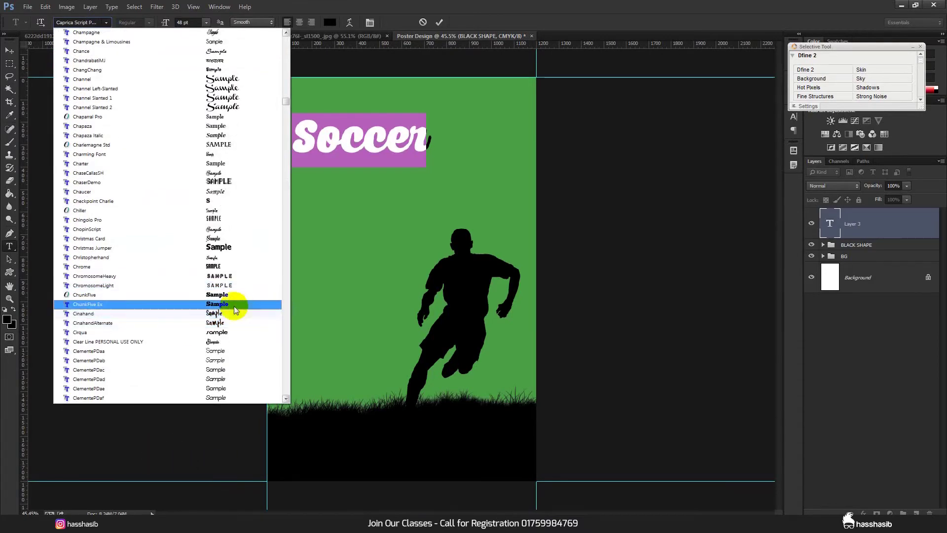
pyautogui.scroll(-10, 255, 297)
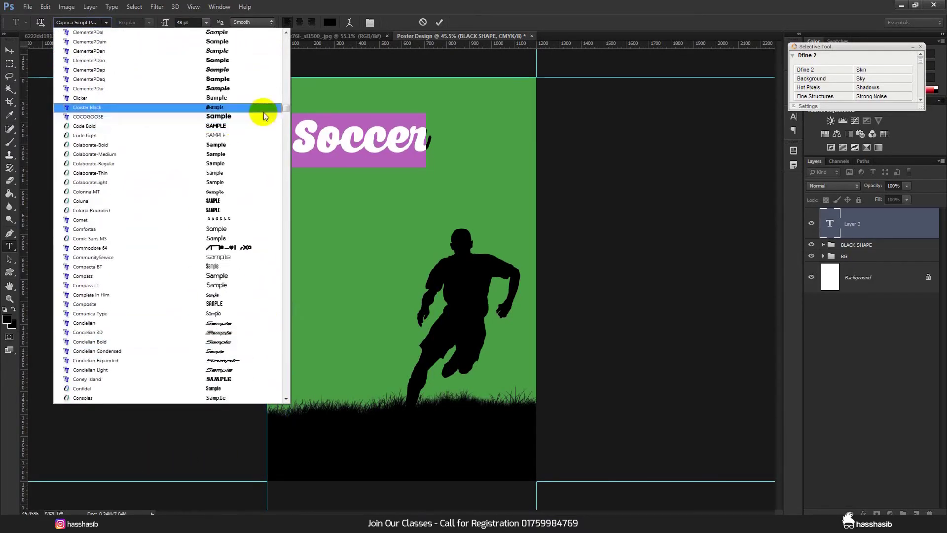
pyautogui.scroll(-12, 276, 281)
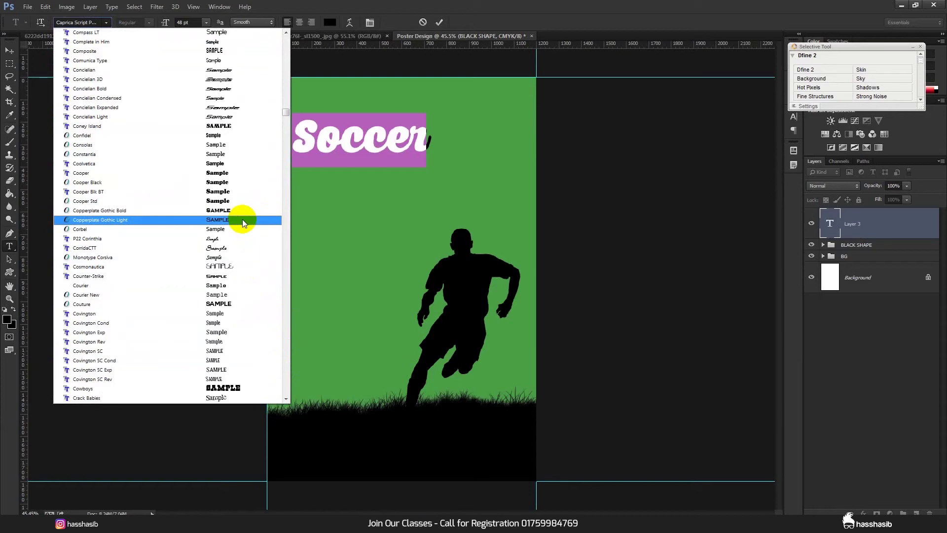
pyautogui.scroll(-11, 267, 285)
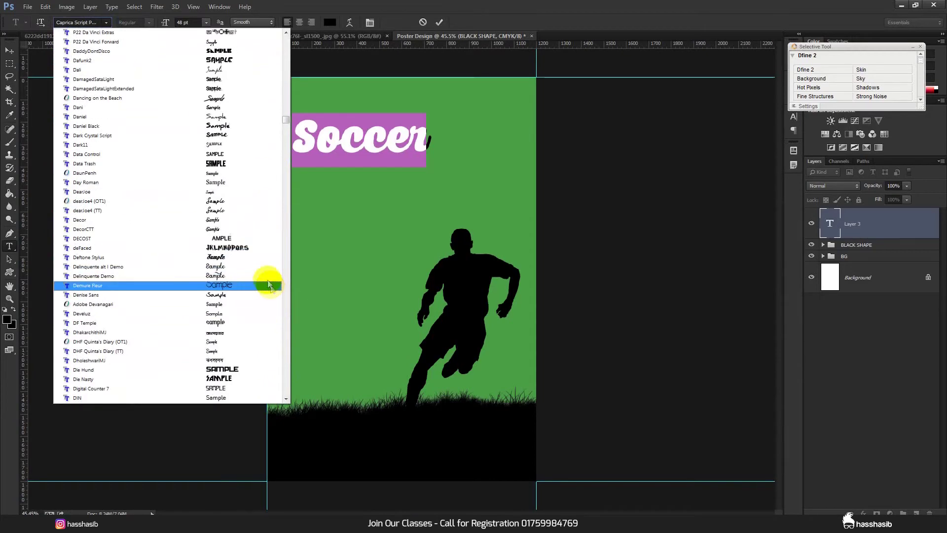
pyautogui.click(255, 257)
pyautogui.click(106, 24)
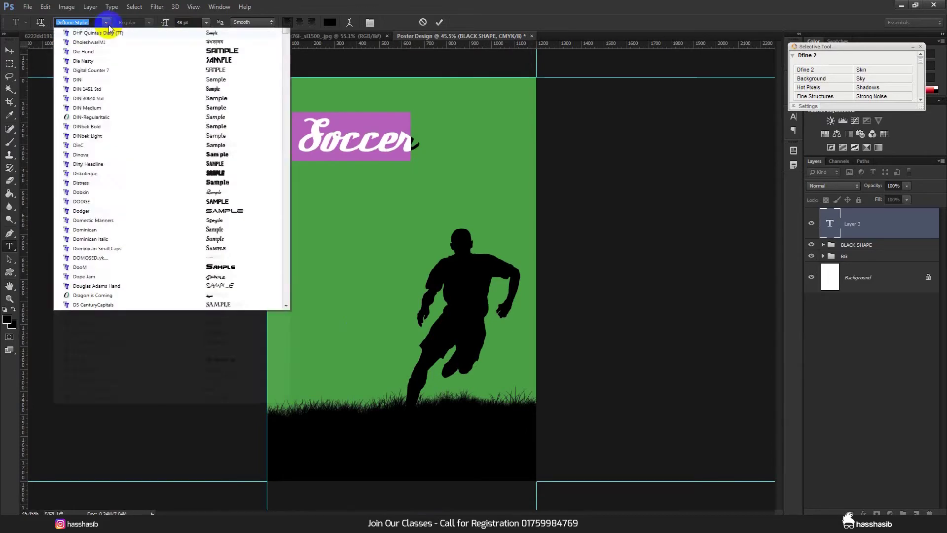
pyautogui.click(120, 40)
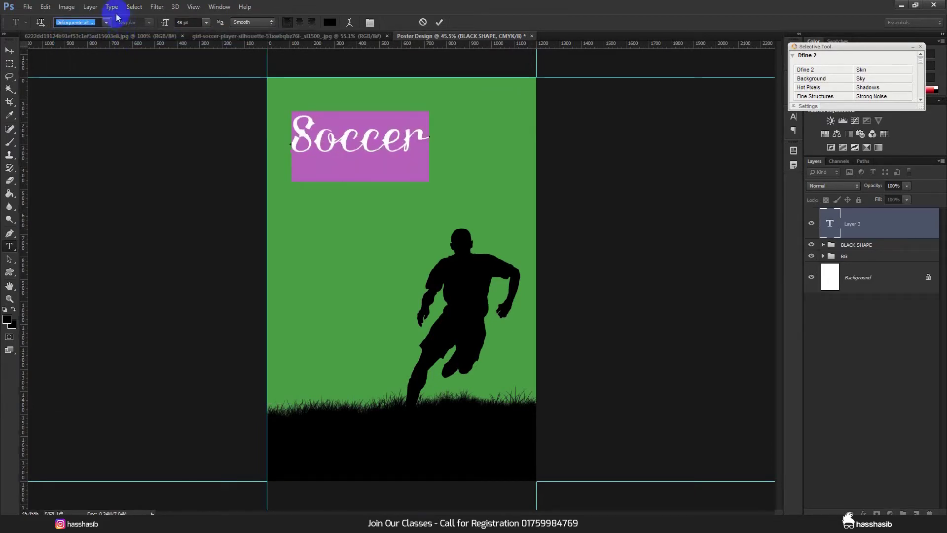
# Step: Try the Elephant font on the Soccer title
pyautogui.click(105, 23)
pyautogui.scroll(-6, 249, 262)
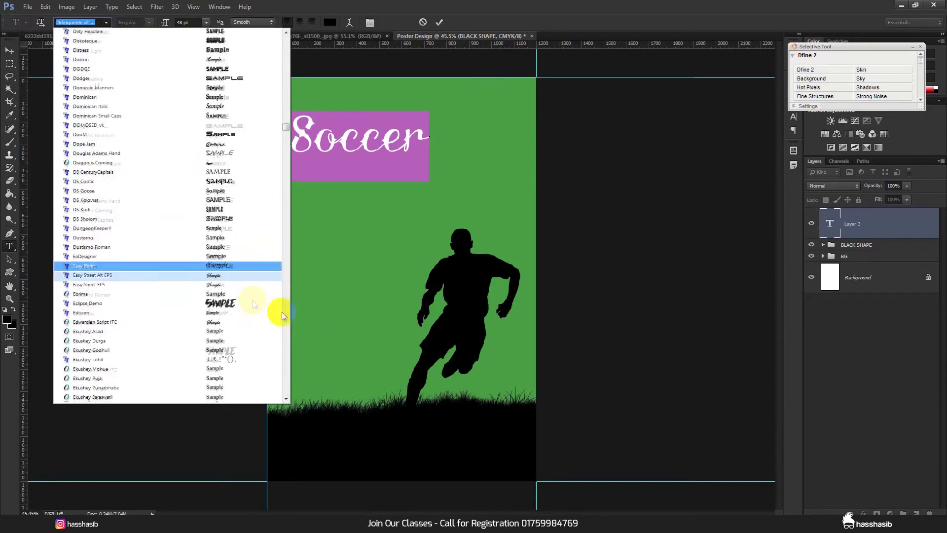
pyautogui.scroll(-9, 247, 266)
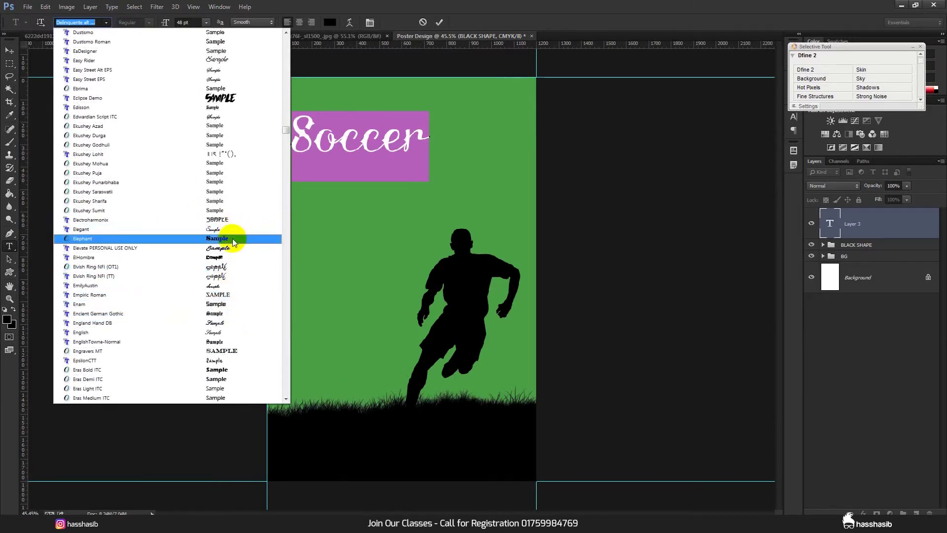
pyautogui.click(233, 241)
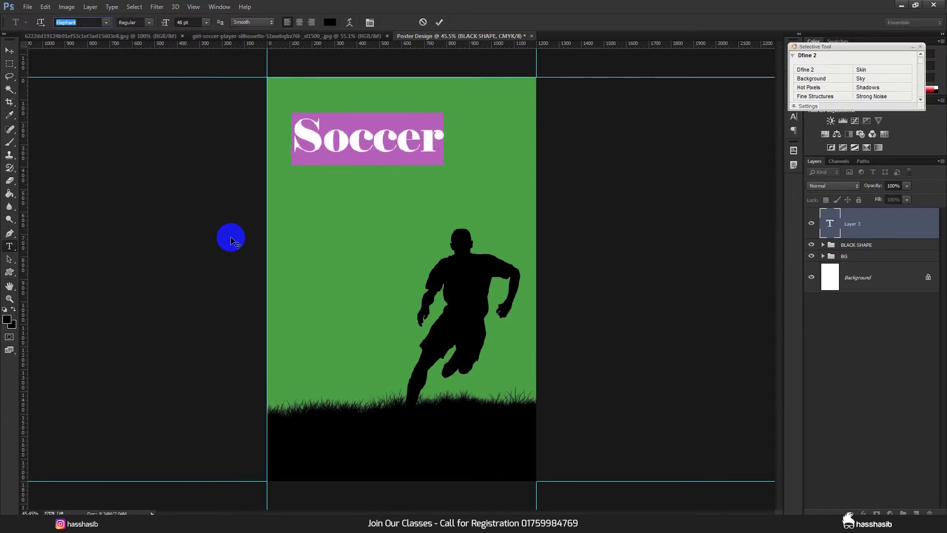
# Step: Browse further through the fonts and try SlavonicSSK on the Soccer title
pyautogui.click(106, 22)
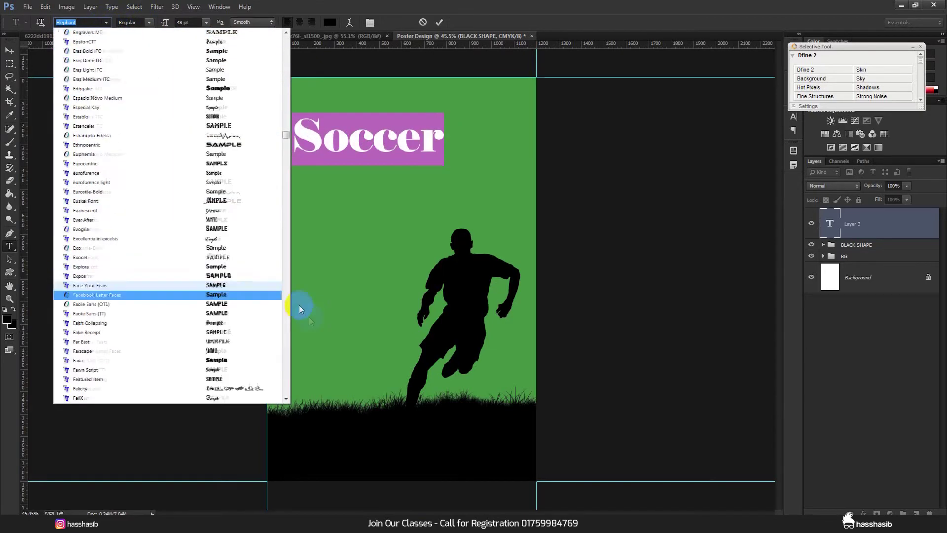
pyautogui.scroll(-9, 227, 277)
pyautogui.scroll(-5, 225, 286)
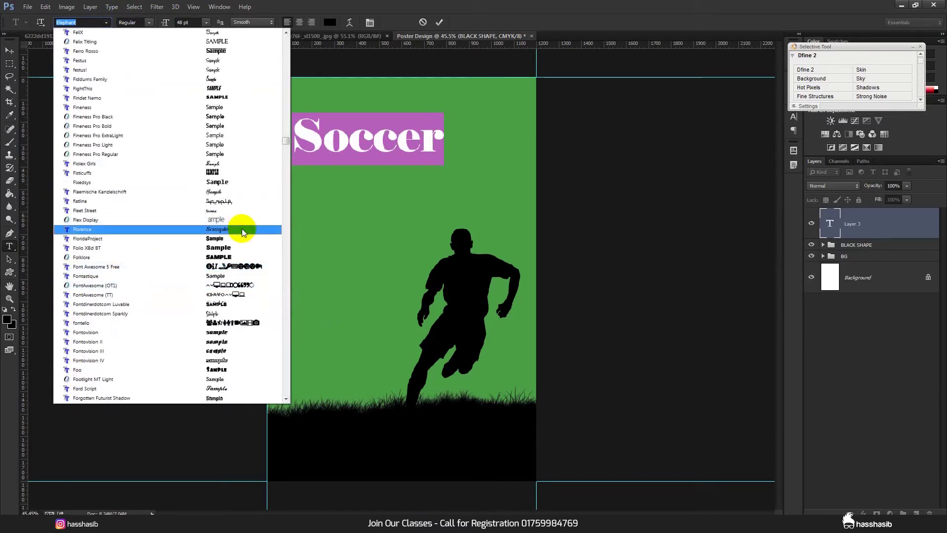
pyautogui.scroll(-11, 242, 232)
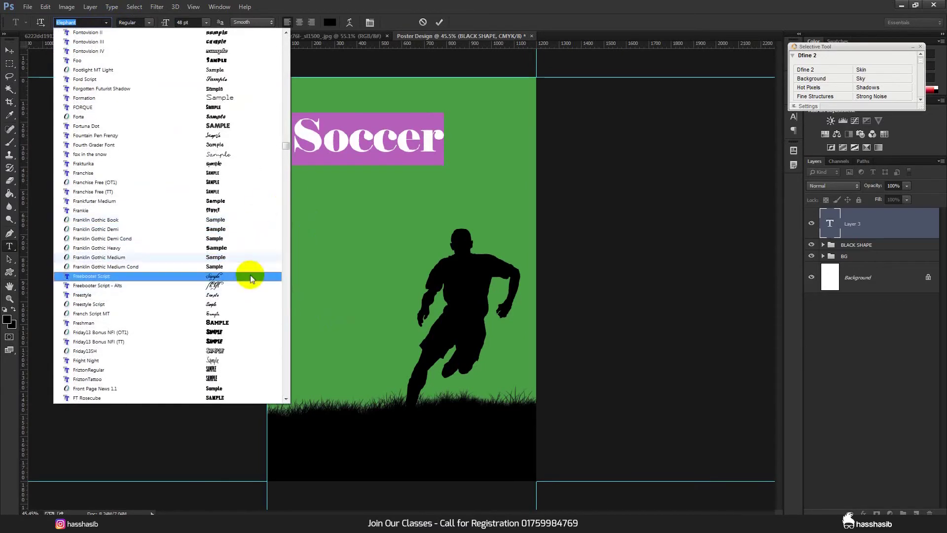
pyautogui.moveTo(284, 143); pyautogui.dragTo(296, 321)
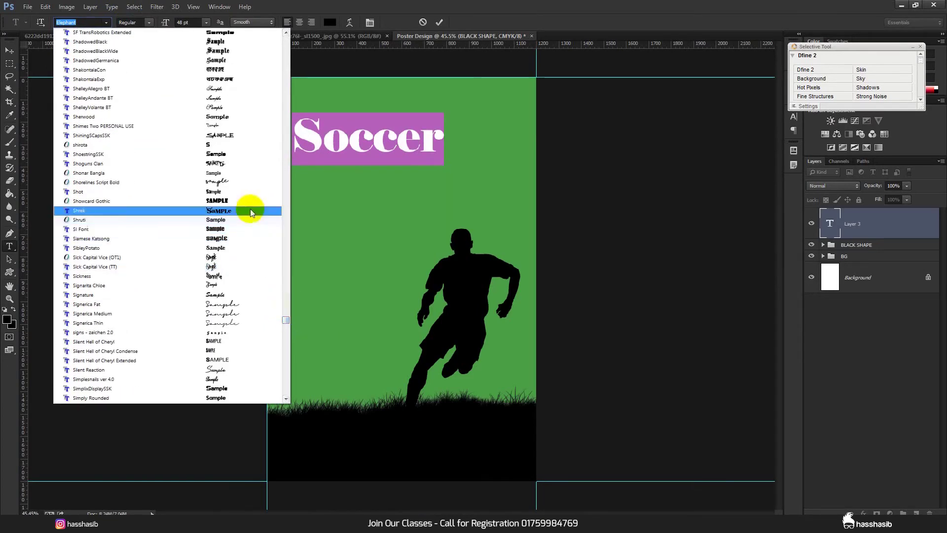
pyautogui.scroll(-5, 247, 276)
pyautogui.scroll(-1, 246, 283)
pyautogui.click(241, 342)
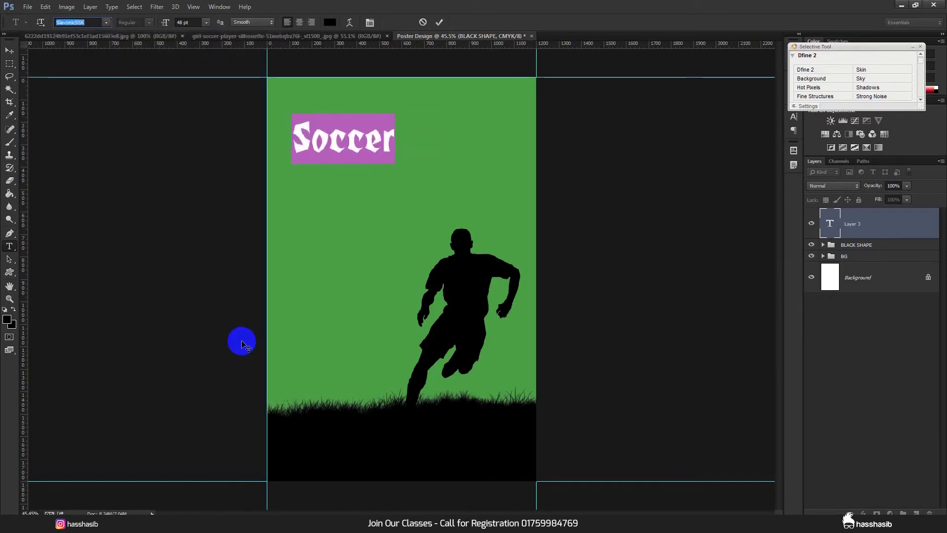
# Step: Try the Sole Survivor Regular font on the title at 115 pt and reposition the text across the poster's upper part
pyautogui.click(107, 23)
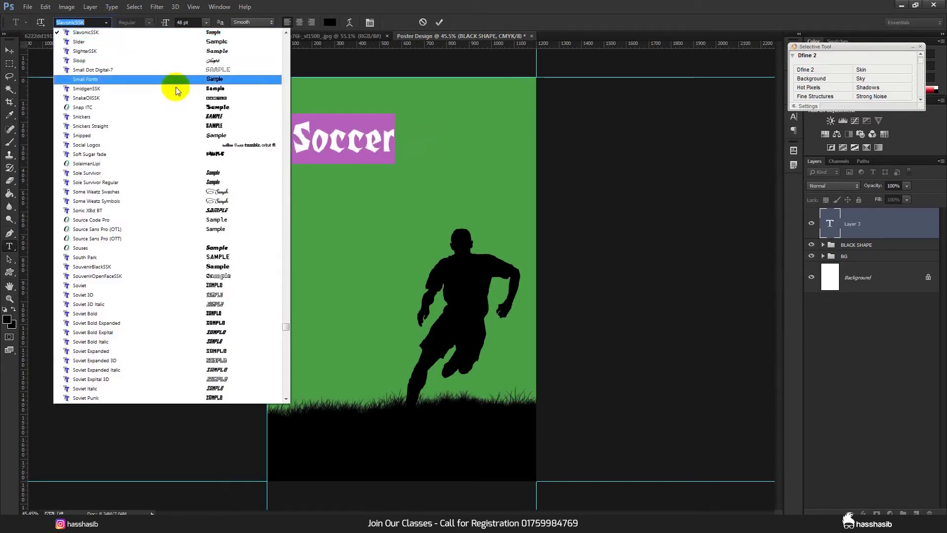
pyautogui.click(232, 182)
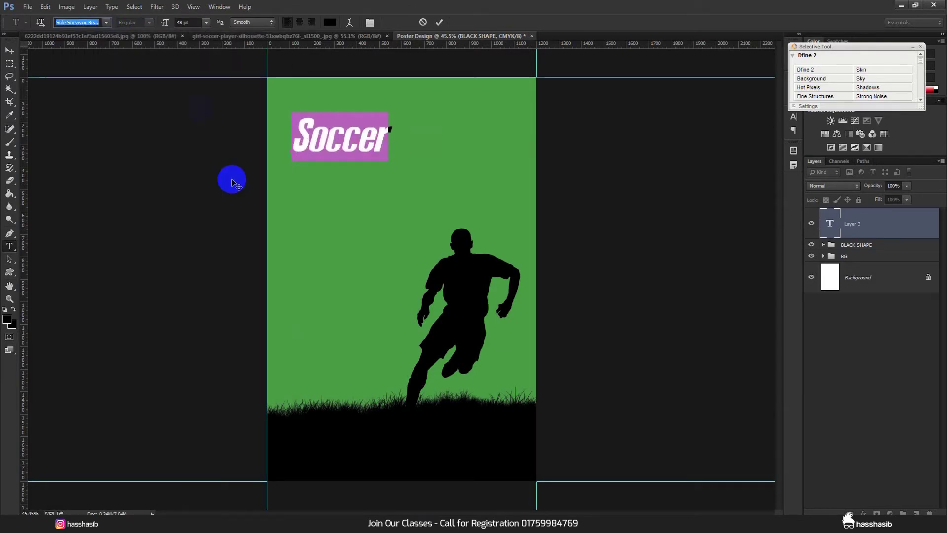
pyautogui.moveTo(168, 24); pyautogui.dragTo(194, 36)
pyautogui.click(334, 204)
pyautogui.moveTo(377, 210); pyautogui.dragTo(384, 231)
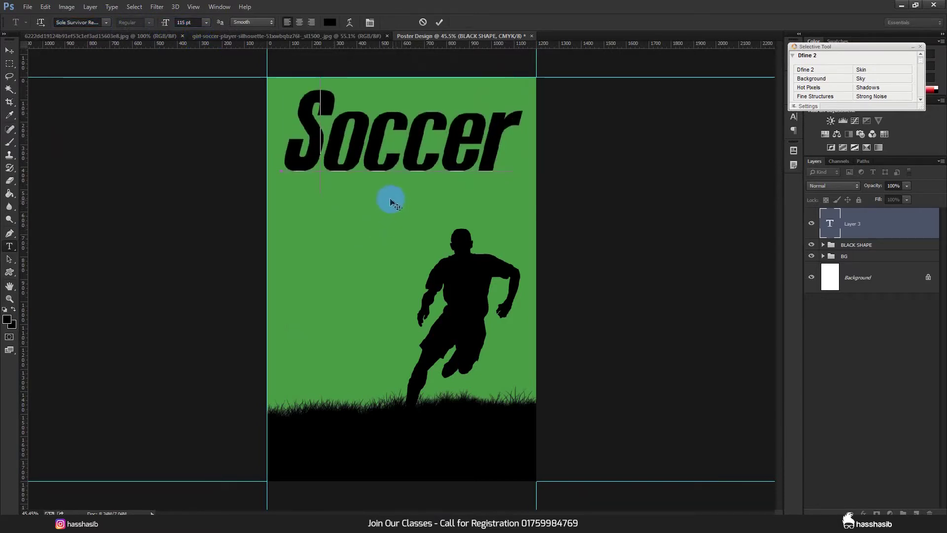
# Step: Reduce the whole Soccer title to 93 pt and move it within the poster's upper area
pyautogui.moveTo(497, 151); pyautogui.dragTo(173, 146)
pyautogui.click(192, 23)
pyautogui.press('Down')
pyautogui.press('Down')
pyautogui.press('Down')
pyautogui.press('Down')
pyautogui.press('Down')
pyautogui.press('Down')
pyautogui.press('Down')
pyautogui.press('Down')
pyautogui.press('Down')
pyautogui.press('Down')
pyautogui.press('Down')
pyautogui.press('Down')
pyautogui.press('Down')
pyautogui.press('Down')
pyautogui.press('Down')
pyautogui.press('Down')
pyautogui.press('Down')
pyautogui.press('Down')
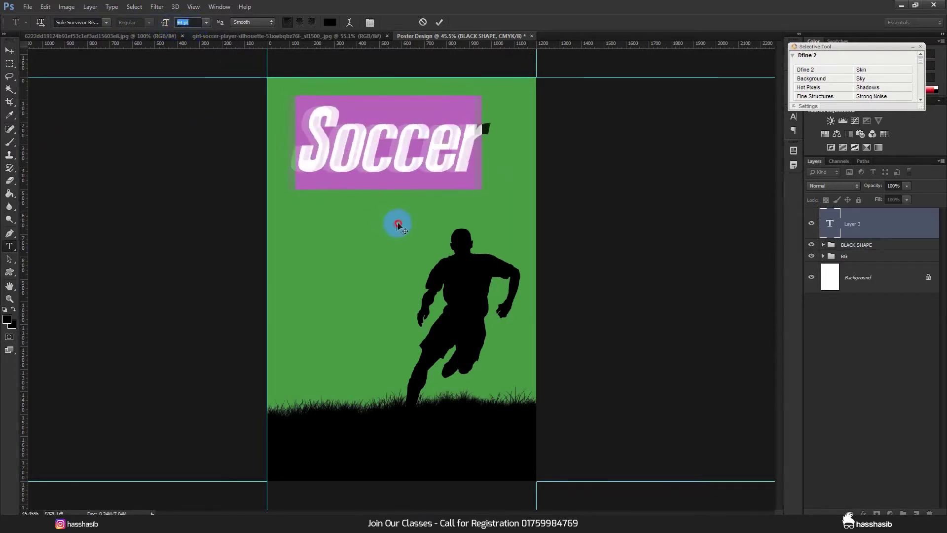
# Step: Change the Soccer title's font to Streetwear and reduce its size to 61 pt
pyautogui.click(107, 22)
pyautogui.scroll(-10, 211, 243)
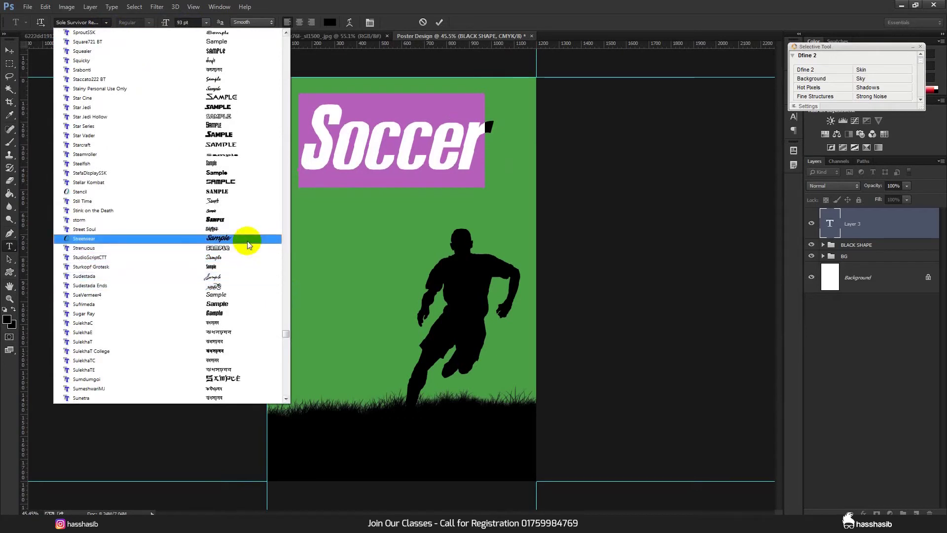
pyautogui.click(247, 241)
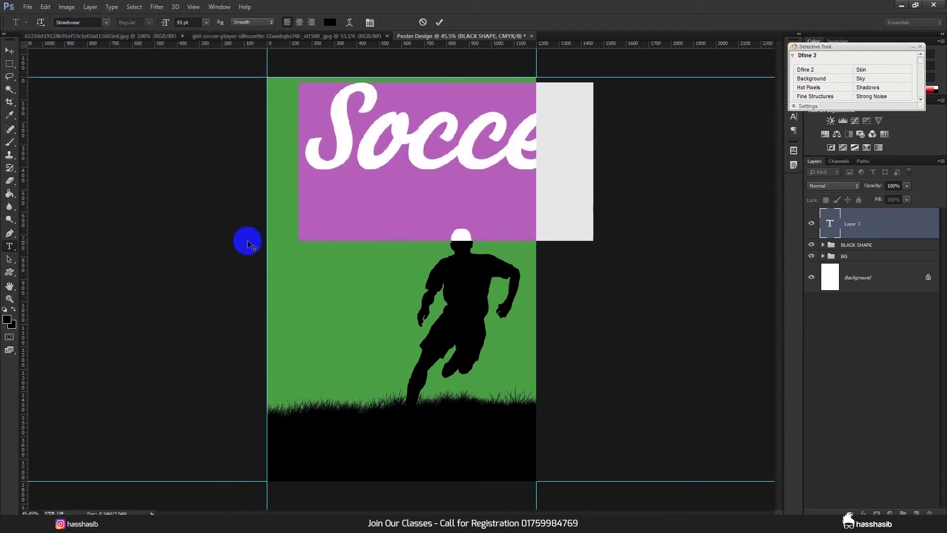
pyautogui.moveTo(167, 24); pyautogui.dragTo(148, 30)
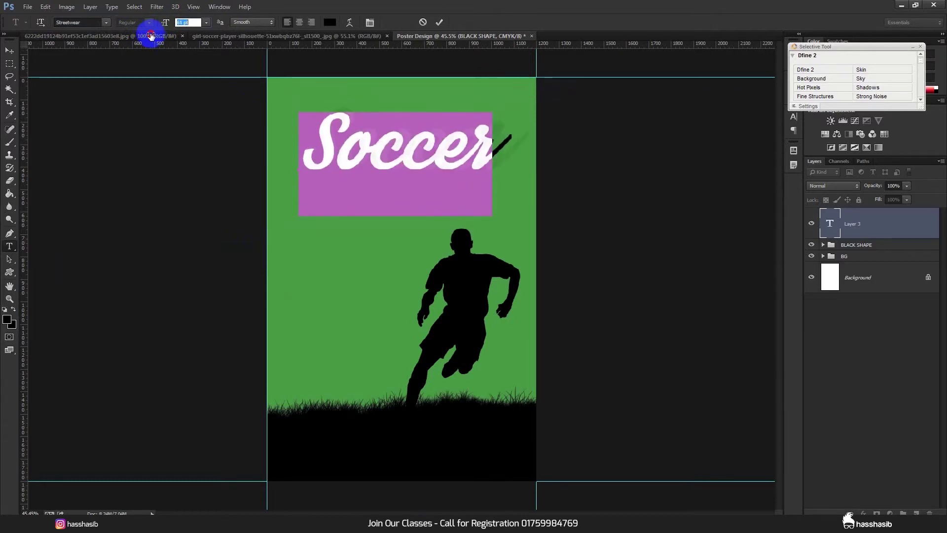
# Step: Set the Soccer title in the Thinking Of Betty font and commit the text edit
pyautogui.click(102, 23)
pyautogui.scroll(-15, 234, 262)
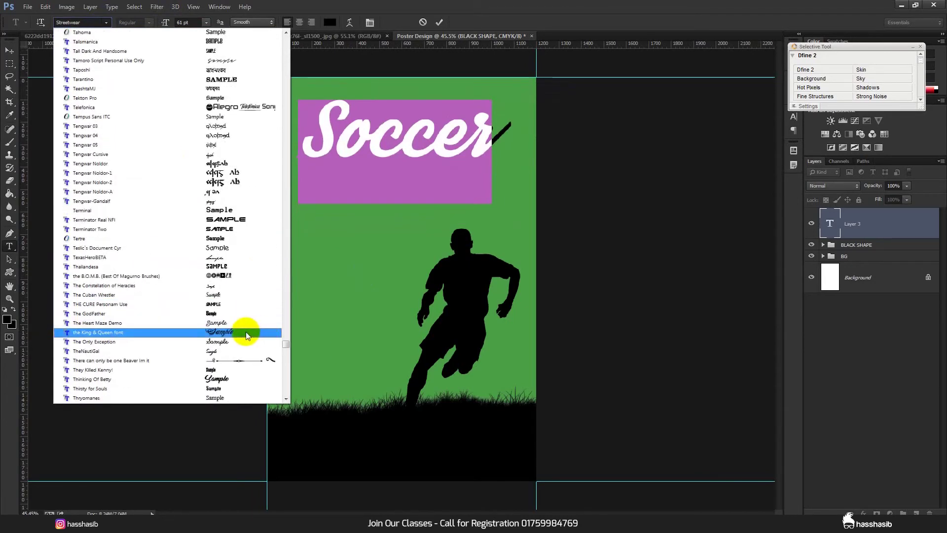
pyautogui.scroll(-4, 242, 349)
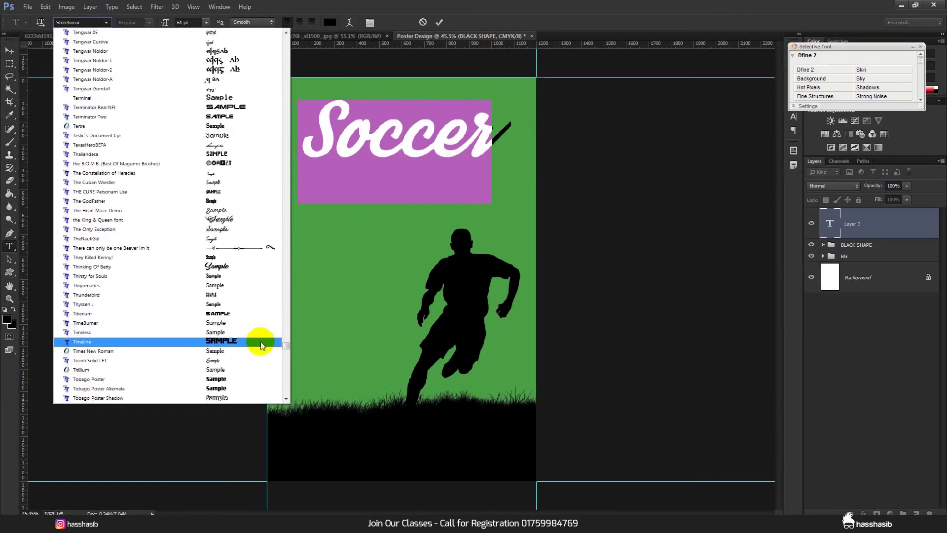
pyautogui.click(228, 267)
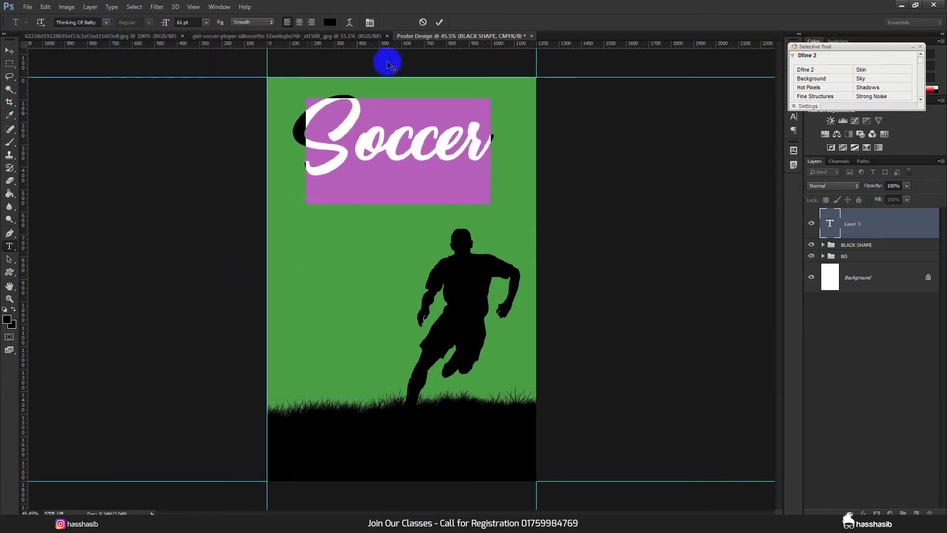
pyautogui.click(439, 22)
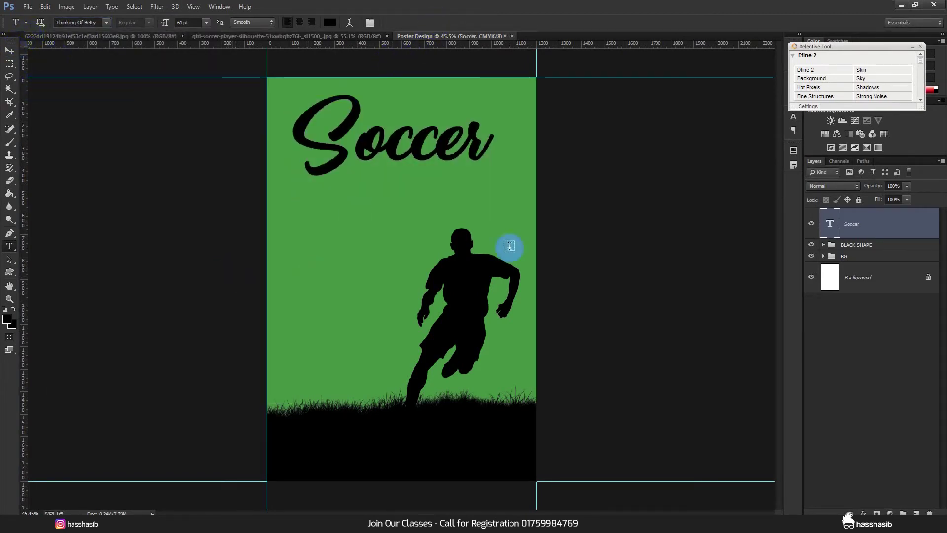
# Step: Scale the Soccer title up slightly to 64.5 pt with Free Transform
pyautogui.hotkey('ctrl', 't')
pyautogui.moveTo(493, 203); pyautogui.dragTo(494, 205)
pyautogui.press('Return')
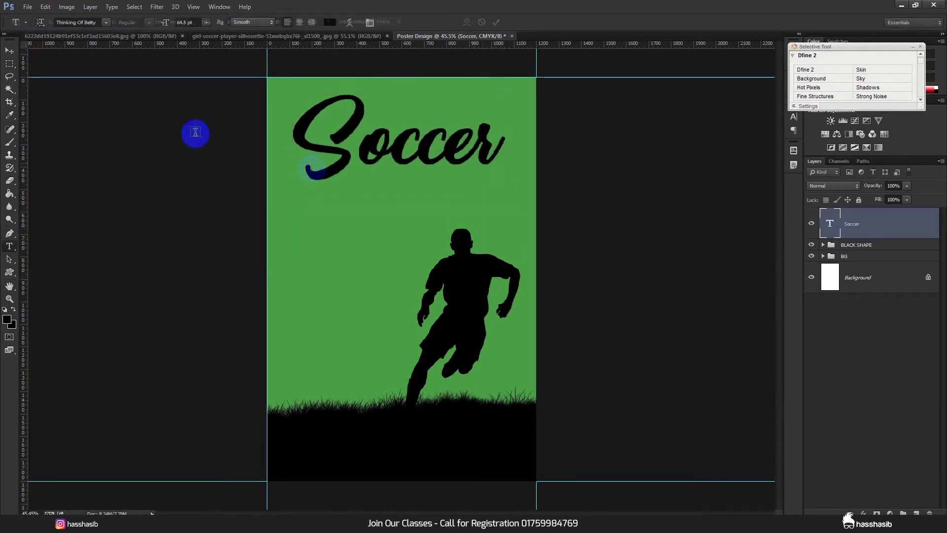
# Step: Duplicate the Soccer title directly below the original and replace the copy's text with "FIFA GAMES"
pyautogui.click(10, 51)
pyautogui.moveTo(411, 157); pyautogui.dragTo(411, 223)
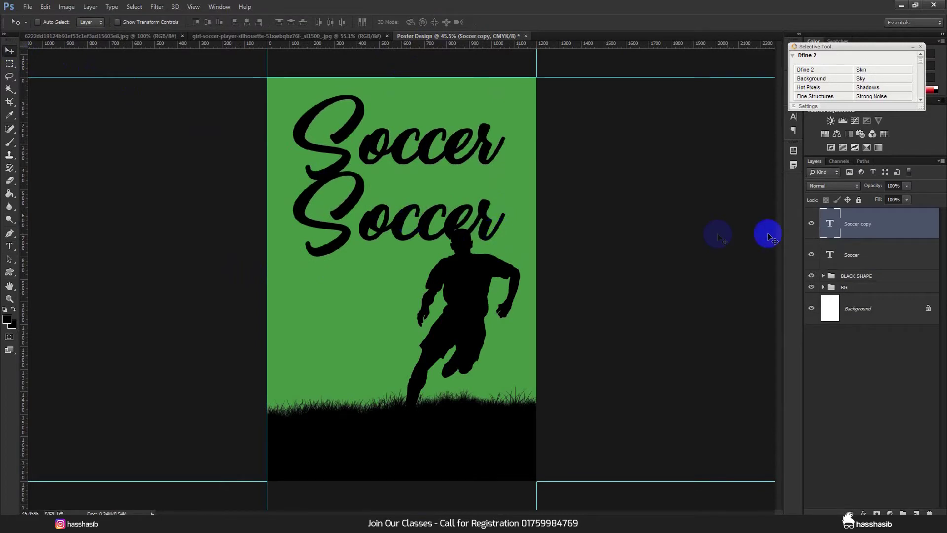
pyautogui.doubleClick(831, 228)
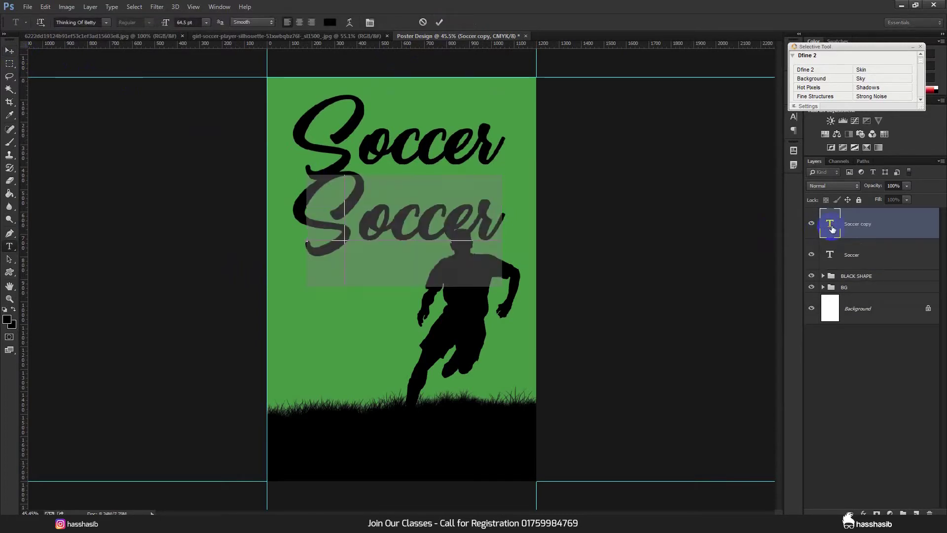
pyautogui.write('FIFA')
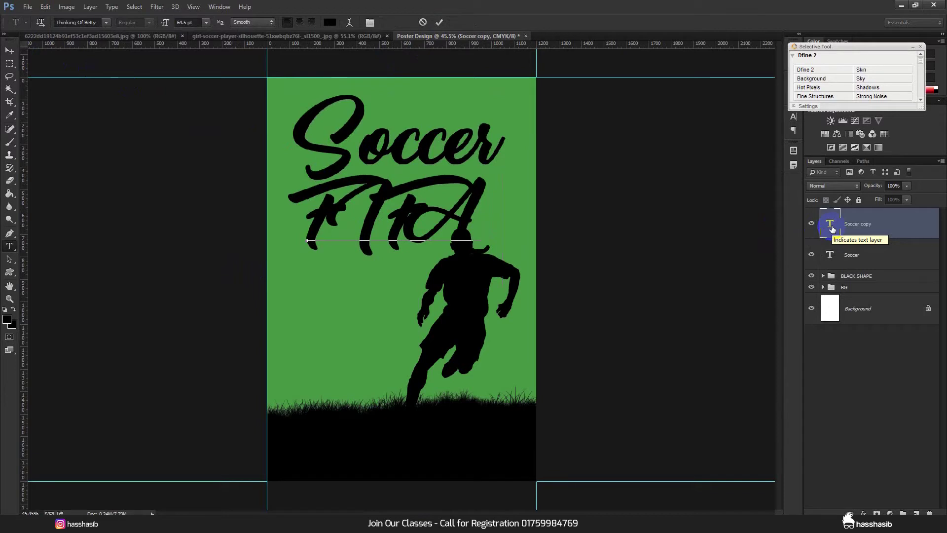
pyautogui.write('G')
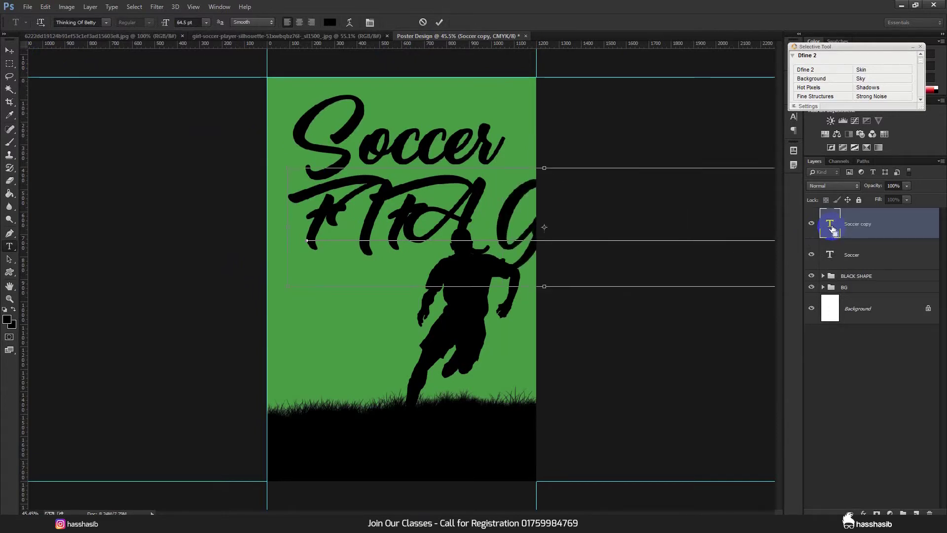
# Step: Set the FIFA GAMES text in Exo Regular at 11.5 pt
pyautogui.doubleClick(832, 227)
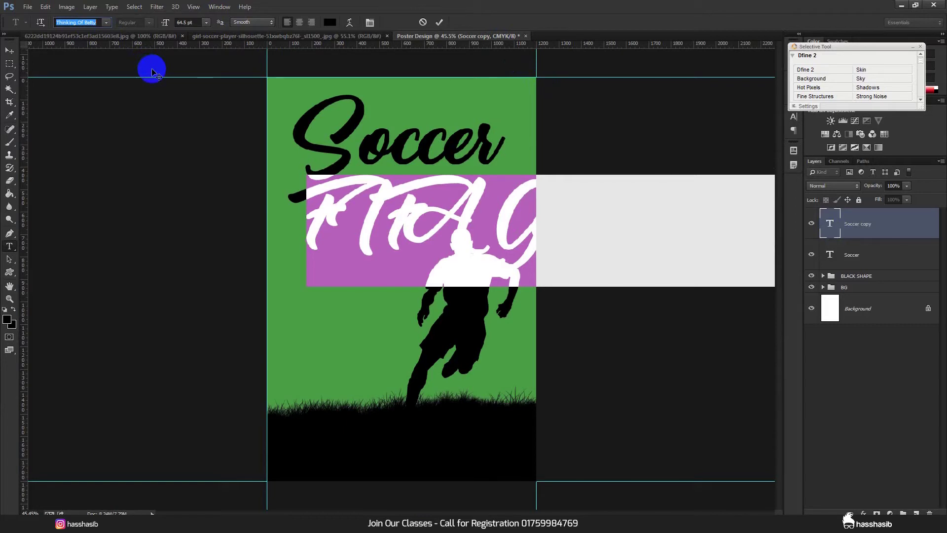
pyautogui.write('Exo')
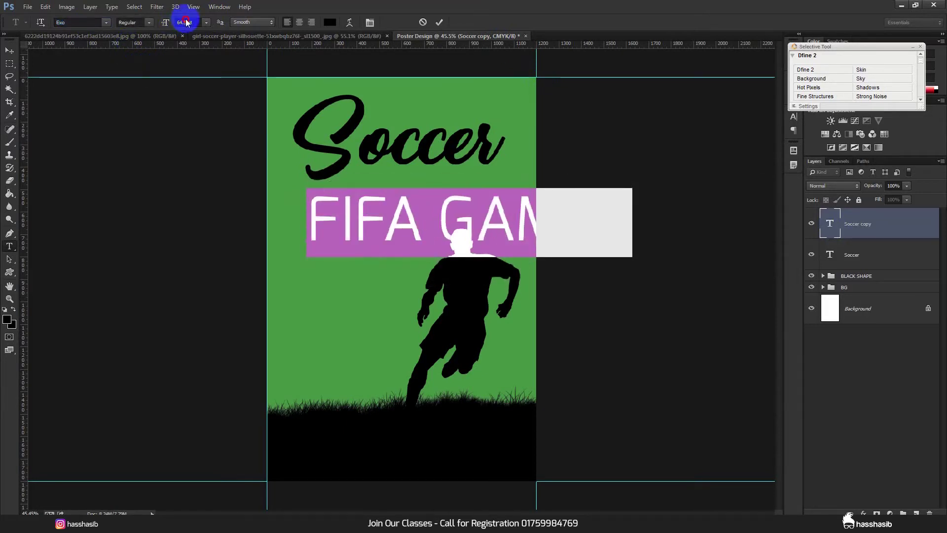
pyautogui.scroll(-20, 188, 22)
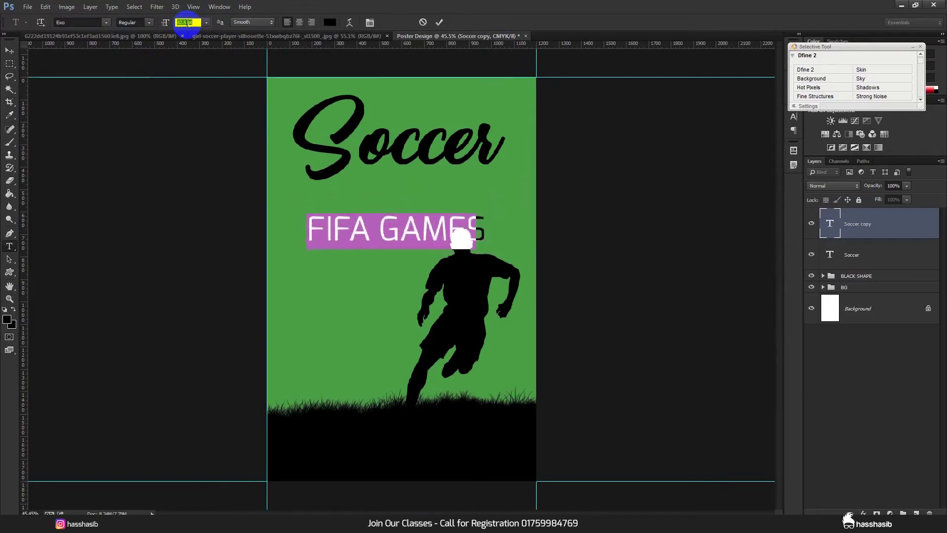
pyautogui.scroll(-8, 188, 23)
# Step: Colour the FIFA GAMES text white (#ffffff) and move it just above the small letters of the Soccer title
pyautogui.click(329, 22)
pyautogui.moveTo(311, 212); pyautogui.dragTo(206, 196)
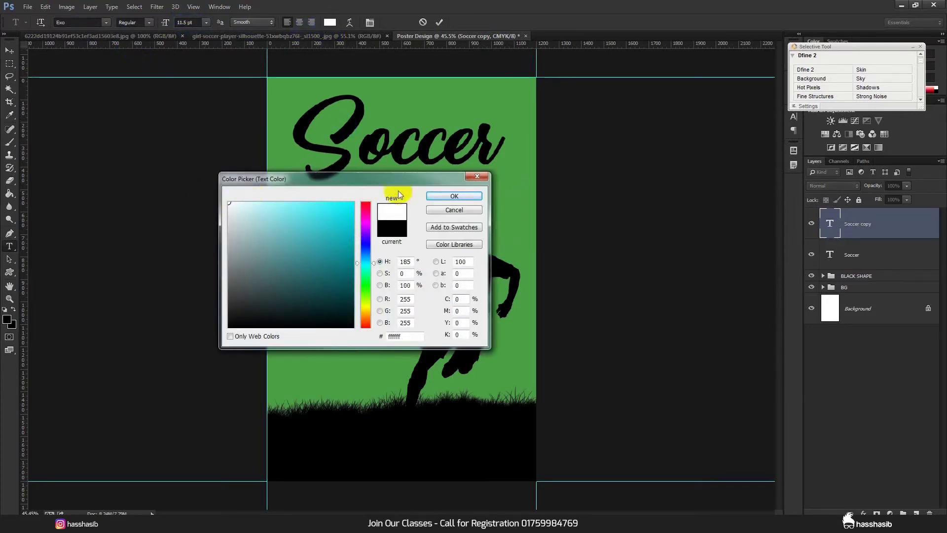
pyautogui.click(433, 198)
pyautogui.moveTo(380, 217); pyautogui.dragTo(440, 101)
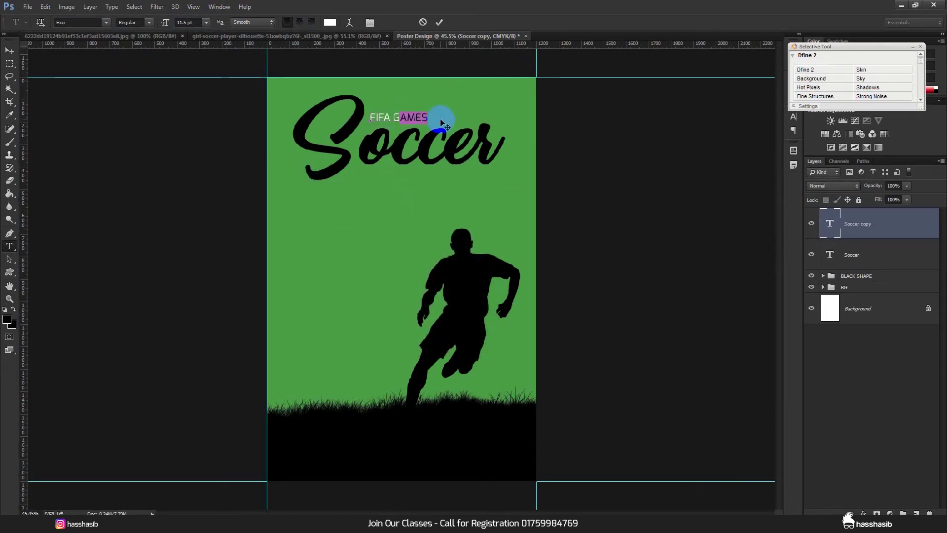
# Step: Change the subtitle's wording to "FIFA Games", set it in Exo Bold and commit the text edit
pyautogui.write('s')
pyautogui.click(148, 22)
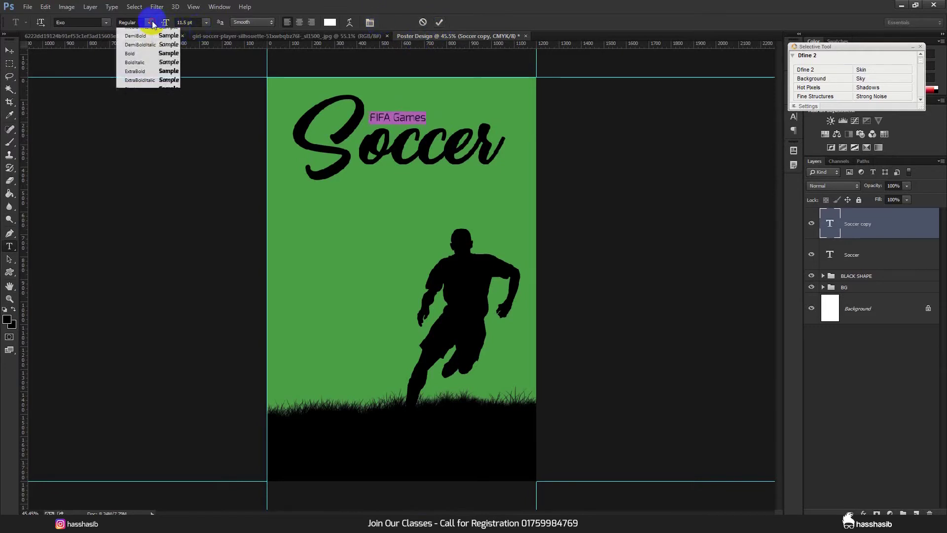
pyautogui.click(142, 136)
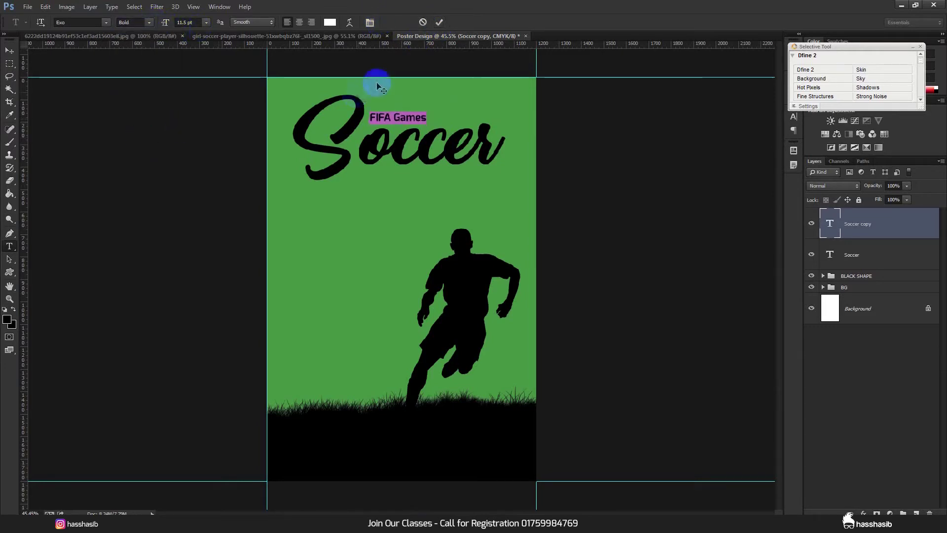
pyautogui.click(440, 22)
pyautogui.press('v')
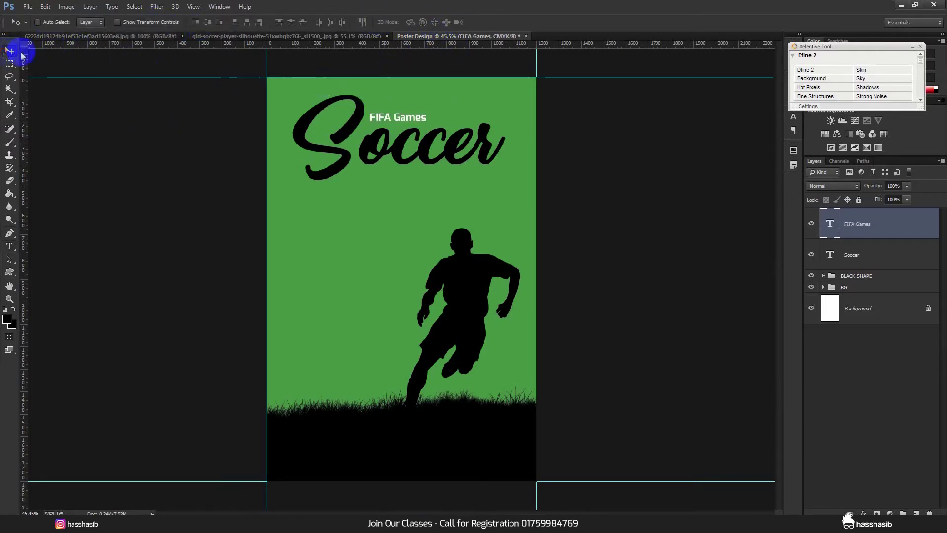
# Step: Nudge the FIFA Games subtitle into place and move it together with the Soccer title slightly up and right
pyautogui.moveTo(439, 144); pyautogui.dragTo(440, 144)
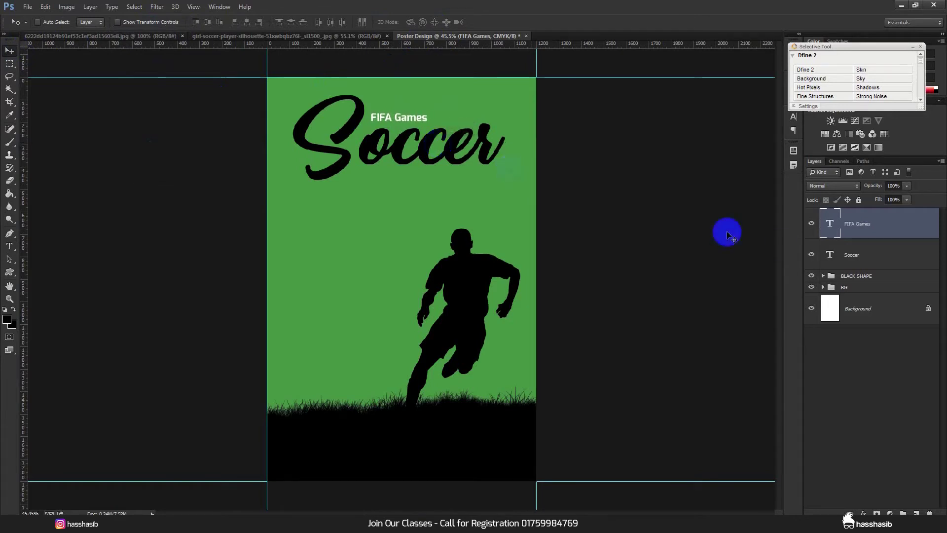
pyautogui.keyDown('shift'); pyautogui.click(844, 254); pyautogui.keyUp('shift')
pyautogui.moveTo(564, 192); pyautogui.dragTo(564, 184)
pyautogui.keyDown('ctrl'); pyautogui.click(870, 252); pyautogui.keyUp('ctrl')
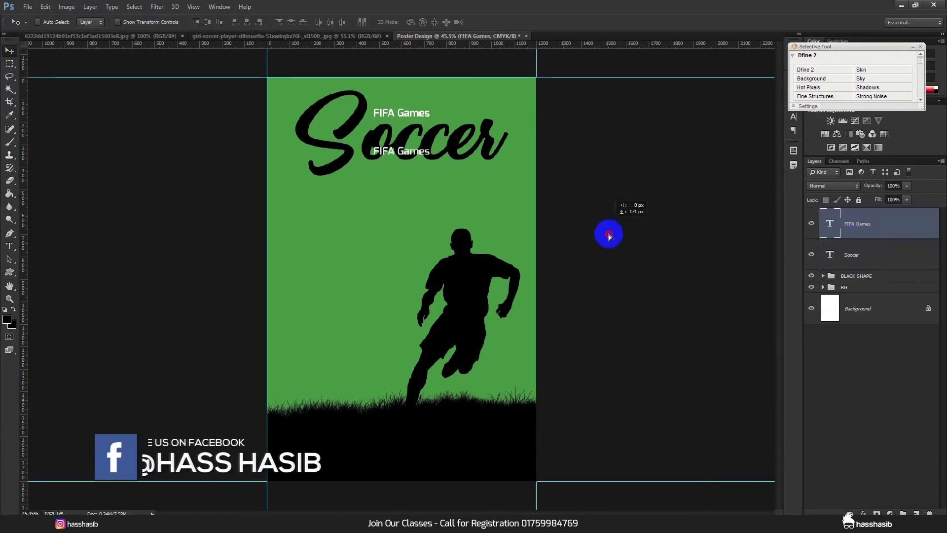
pyautogui.moveTo(606, 228); pyautogui.dragTo(608, 232)
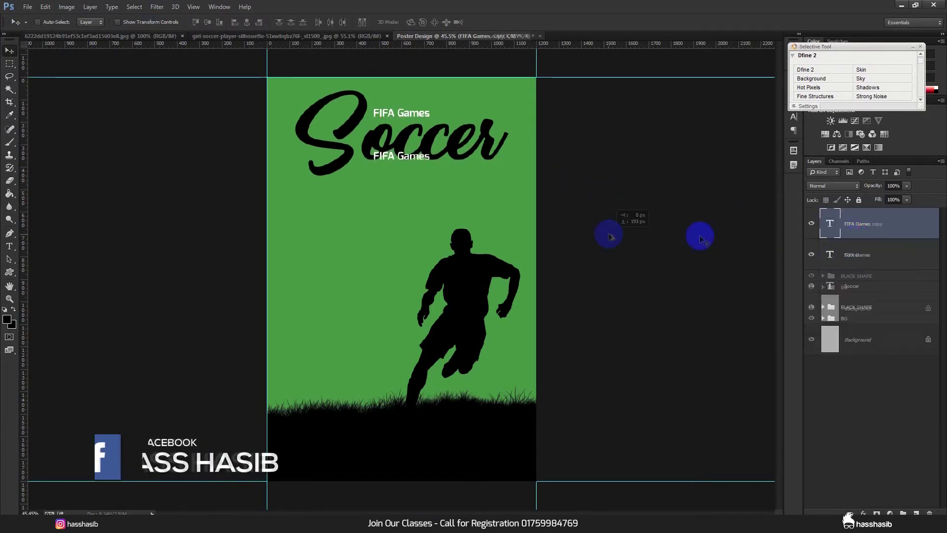
pyautogui.doubleClick(831, 223)
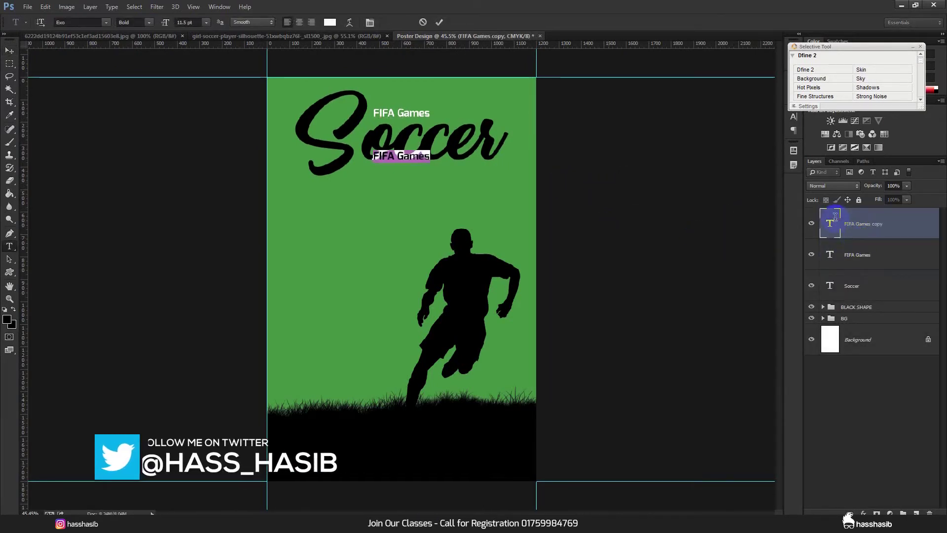
pyautogui.click(423, 23)
pyautogui.press('Delete')
# Step: Duplicate the Soccer title slightly lower on the poster and replace the copy's text with "match"
pyautogui.keyDown('ctrl'); pyautogui.click(857, 253); pyautogui.keyUp('ctrl')
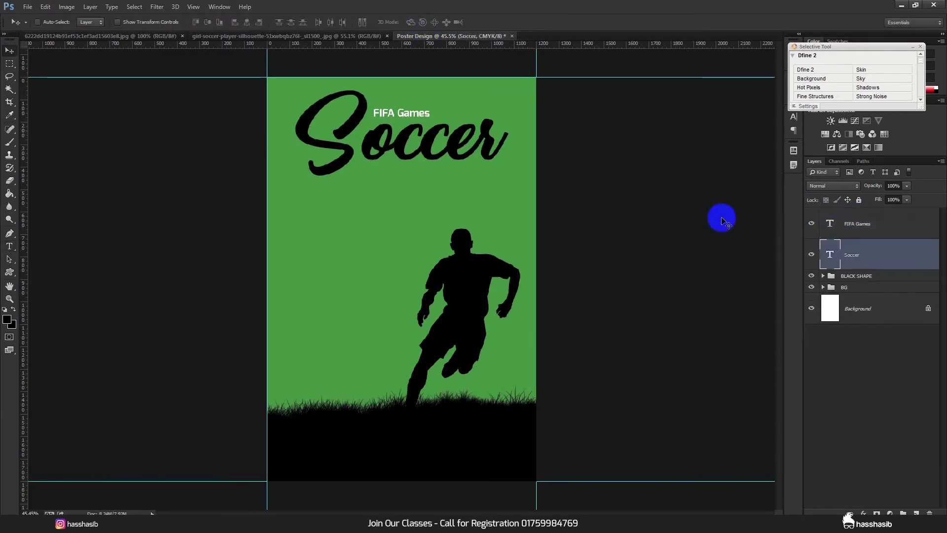
pyautogui.moveTo(722, 220); pyautogui.dragTo(567, 212)
pyautogui.doubleClick(831, 254)
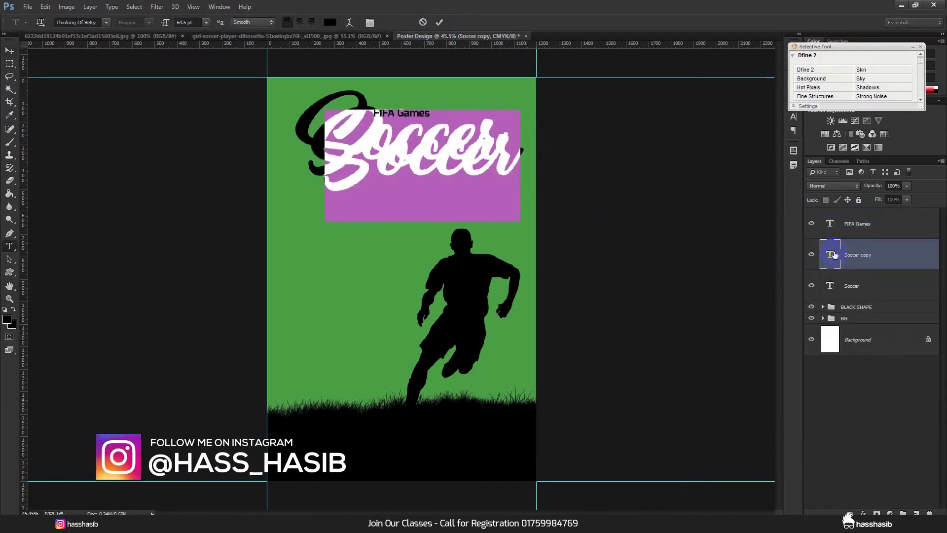
pyautogui.write('ma')
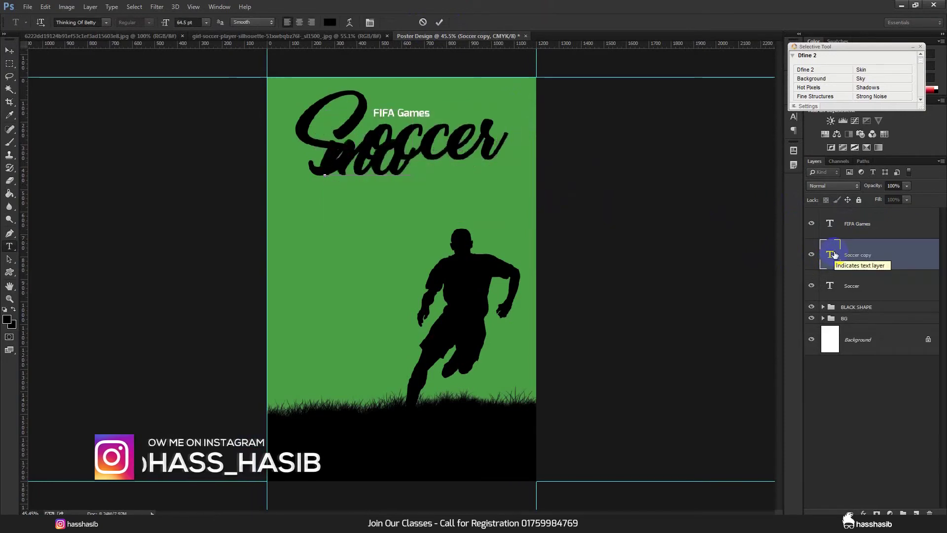
# Step: Colour the whole match text white
pyautogui.doubleClick(832, 254)
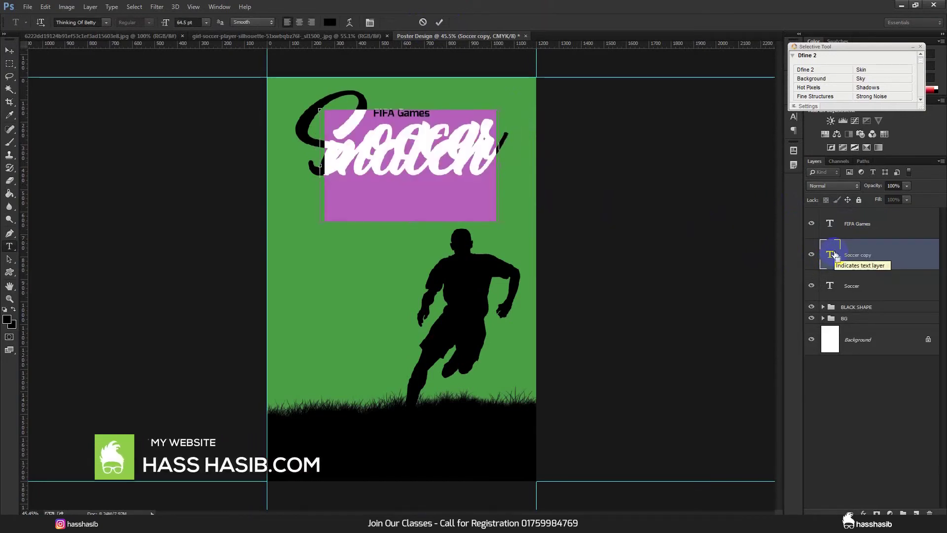
pyautogui.click(329, 23)
pyautogui.moveTo(237, 207); pyautogui.dragTo(178, 173)
pyautogui.click(438, 198)
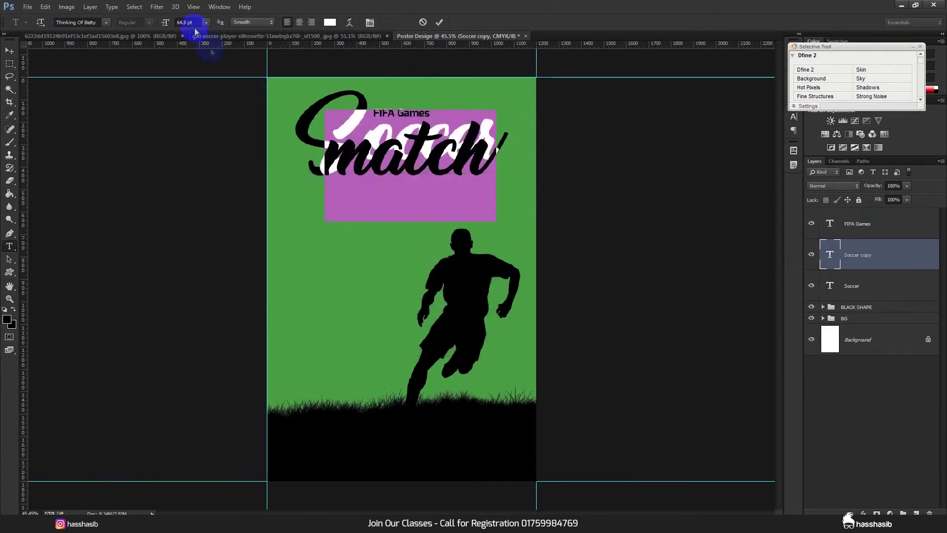
# Step: Reduce the match text to 36.48 pt, place it under the small letters of Soccer and commit the edit
pyautogui.scroll(-20, 193, 23)
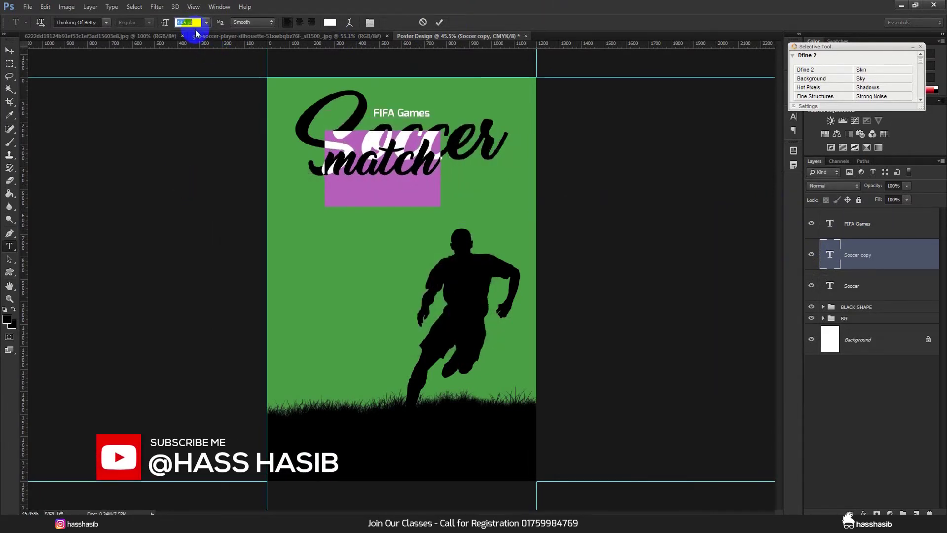
pyautogui.moveTo(397, 250); pyautogui.dragTo(455, 253)
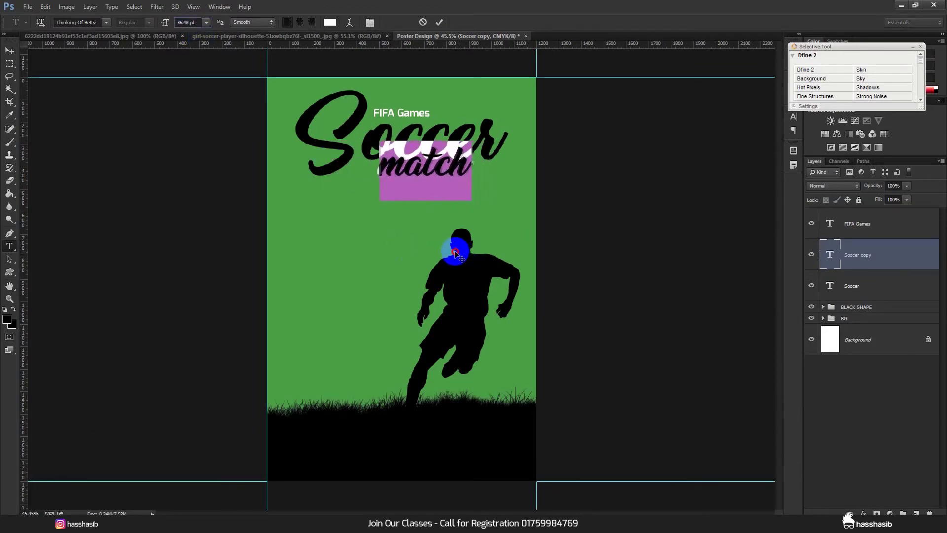
pyautogui.click(439, 23)
pyautogui.press('v')
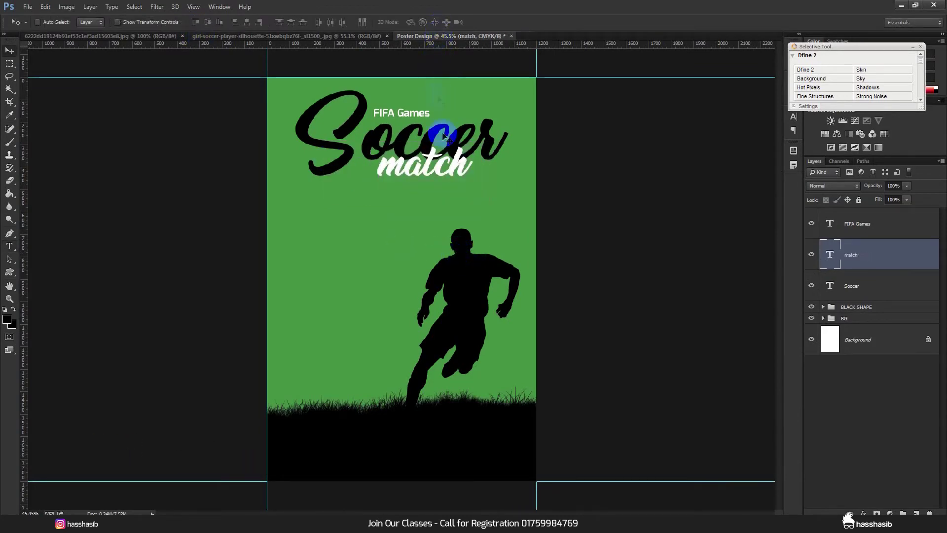
# Step: Scale the match text down to 28.1 pt with Free Transform and tuck it beneath the end of Soccer
pyautogui.moveTo(456, 164); pyautogui.dragTo(456, 163)
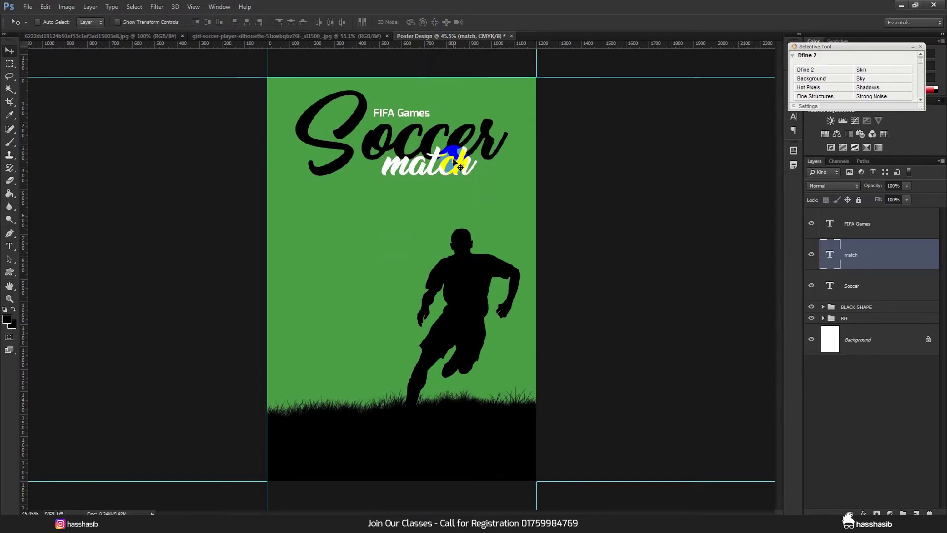
pyautogui.hotkey('ctrl', 't')
pyautogui.moveTo(472, 201); pyautogui.dragTo(464, 180)
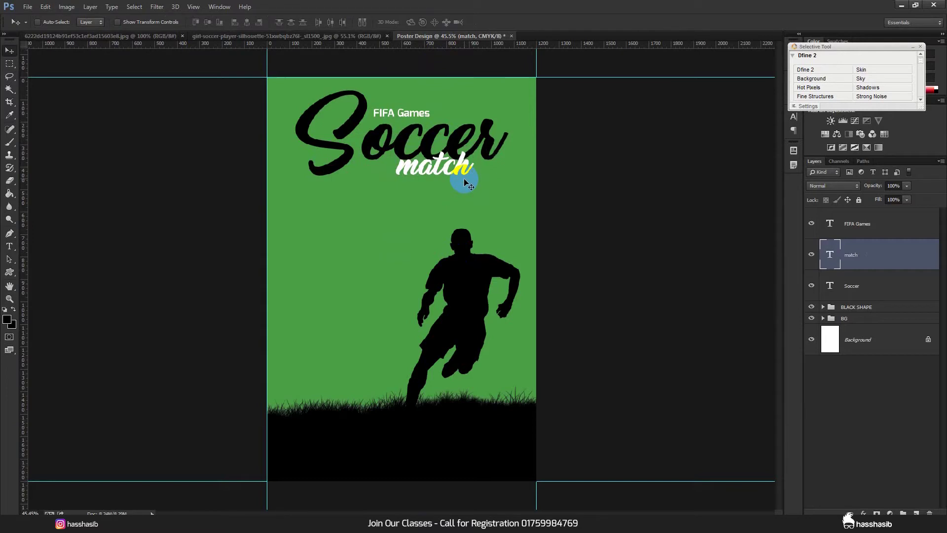
# Step: Duplicate the match text directly below itself and replace the copy's text with "15.10.2018"
pyautogui.moveTo(458, 169); pyautogui.dragTo(462, 192)
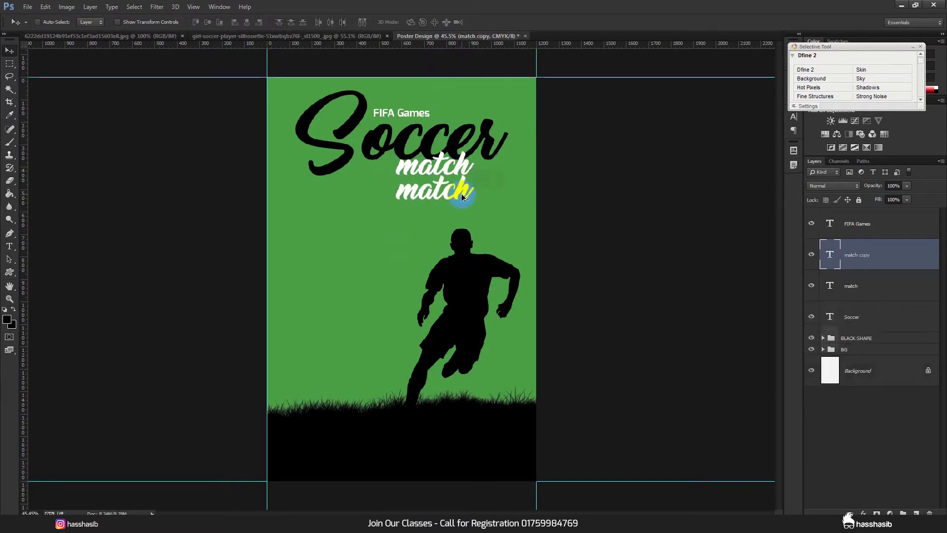
pyautogui.doubleClick(830, 255)
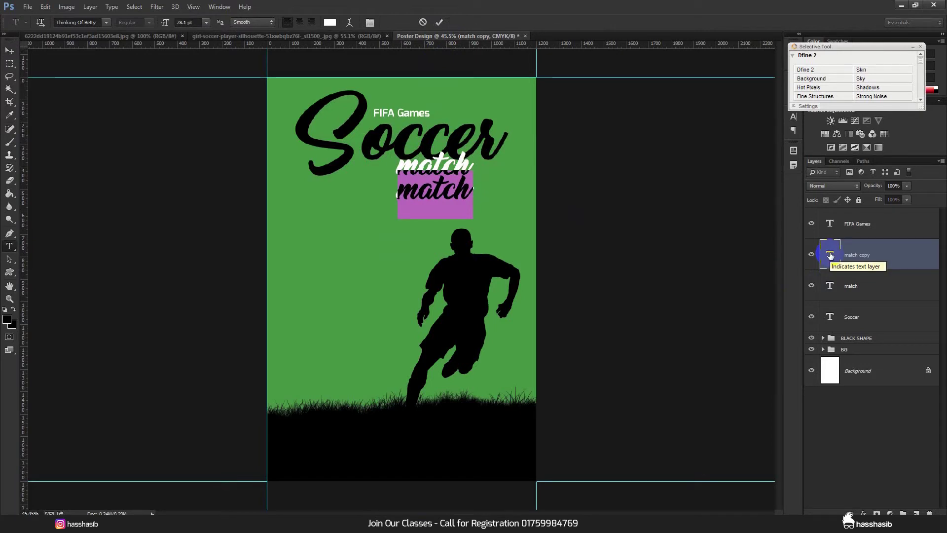
pyautogui.write('15.')
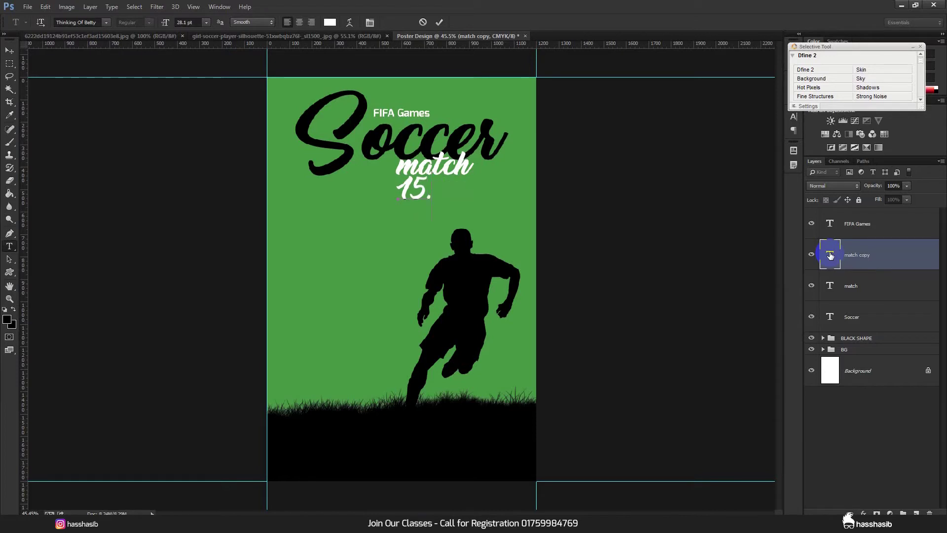
pyautogui.write('1')
pyautogui.write('0.2018')
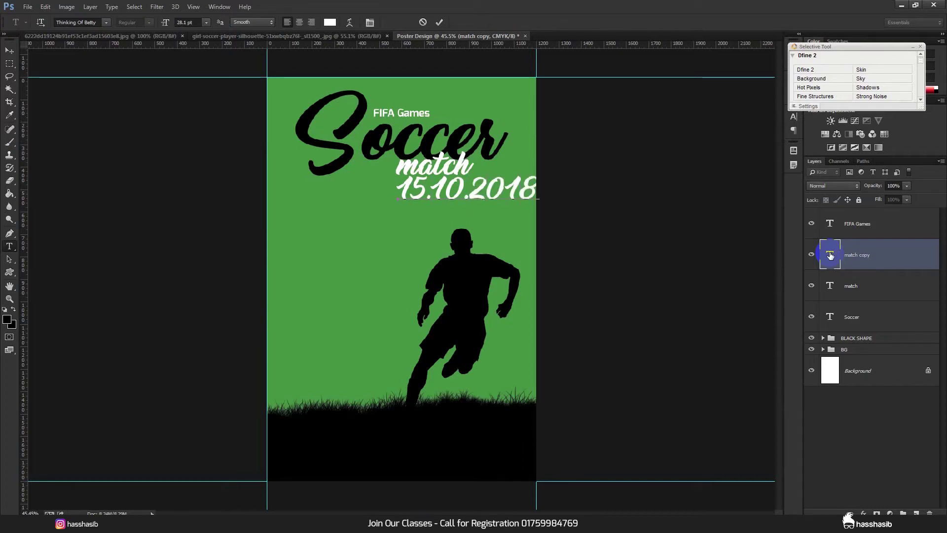
# Step: Set the 15.10.2018 text in Exo Regular at 17.1 pt and move it up close beneath match
pyautogui.doubleClick(830, 254)
pyautogui.click(103, 25)
pyautogui.write('Exo')
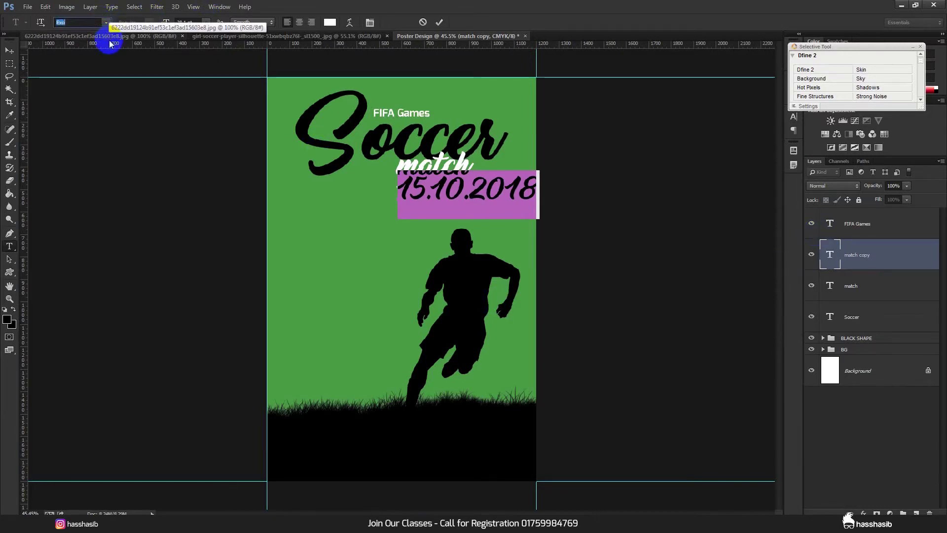
pyautogui.click(190, 22)
pyautogui.scroll(-10, 191, 22)
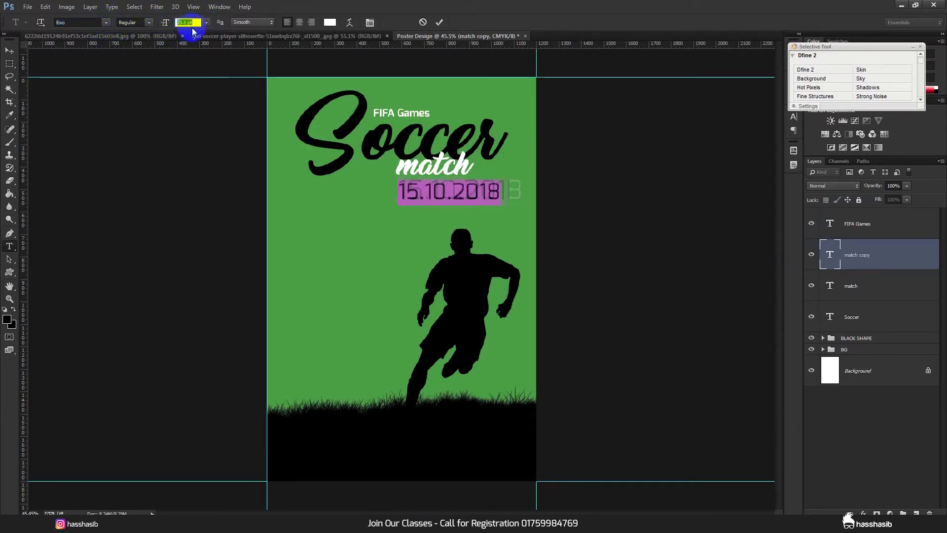
pyautogui.scroll(-1, 192, 29)
pyautogui.moveTo(386, 109); pyautogui.dragTo(383, 100)
# Step: Colour the date text black (#000000) by sampling the ground, commit the edit and position it just below match
pyautogui.click(330, 23)
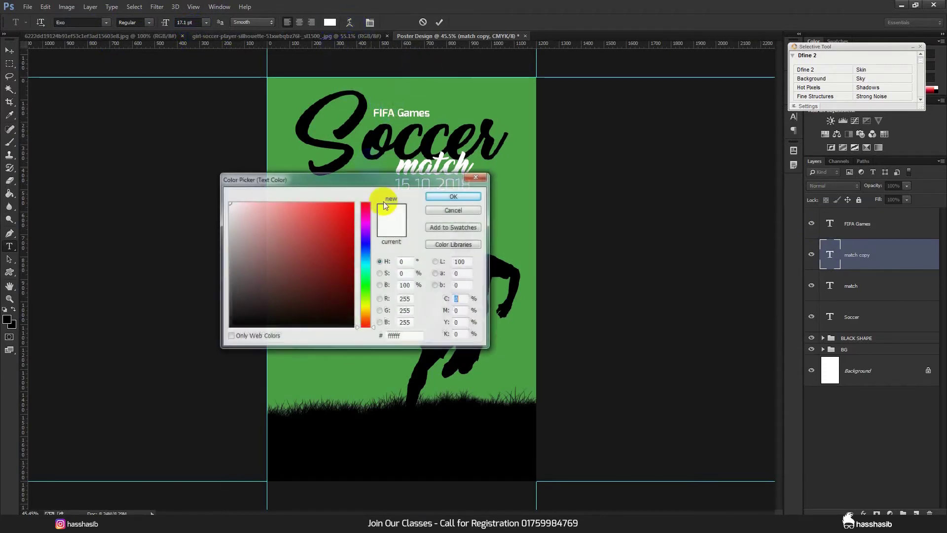
pyautogui.click(441, 435)
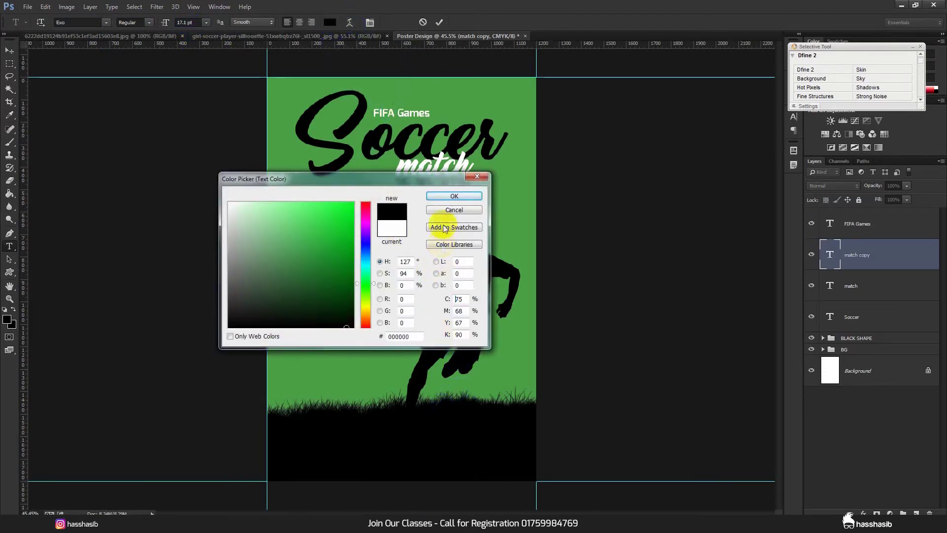
pyautogui.click(452, 195)
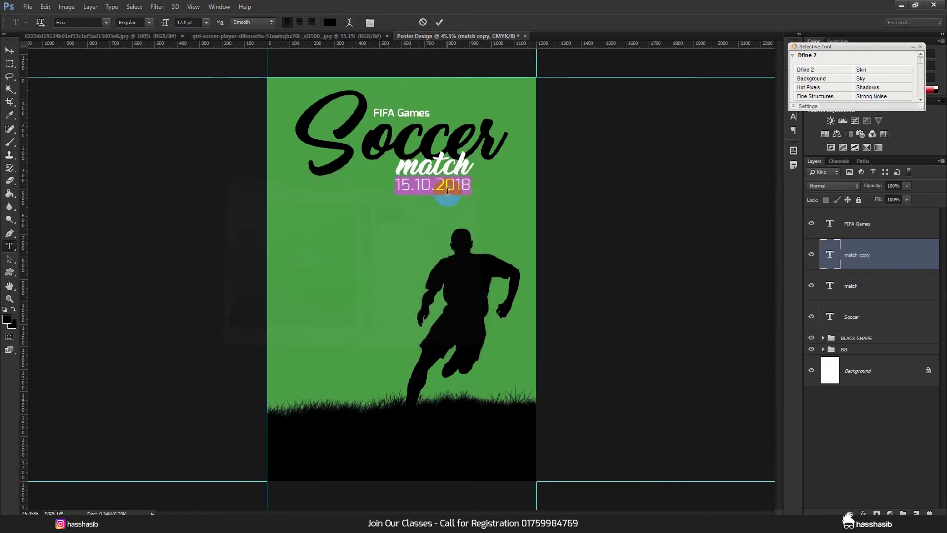
pyautogui.click(439, 22)
pyautogui.moveTo(467, 172); pyautogui.dragTo(464, 186)
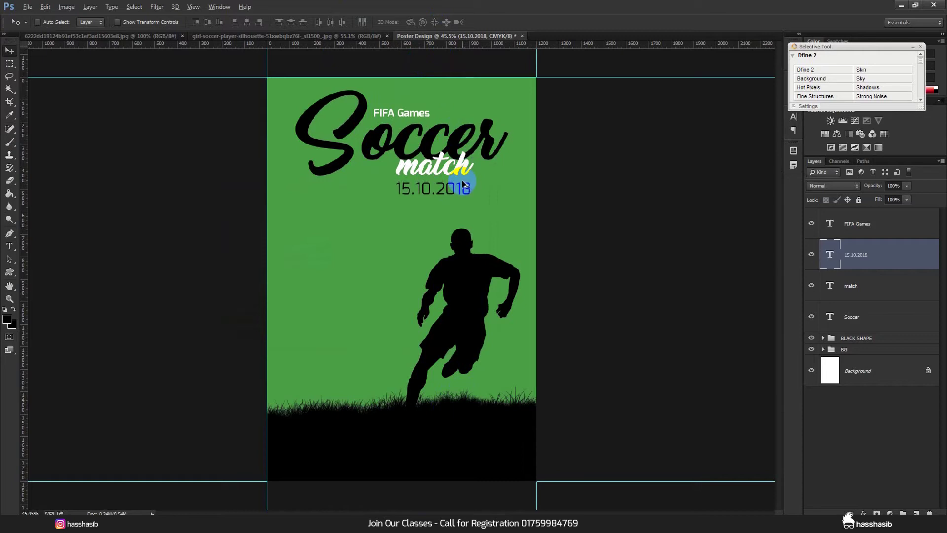
# Step: Duplicate the date directly below itself and replace the copy's text with "begining at 1pm"
pyautogui.keyDown('alt'); pyautogui.moveTo(463, 186); pyautogui.dragTo(464, 211); pyautogui.keyUp('alt')
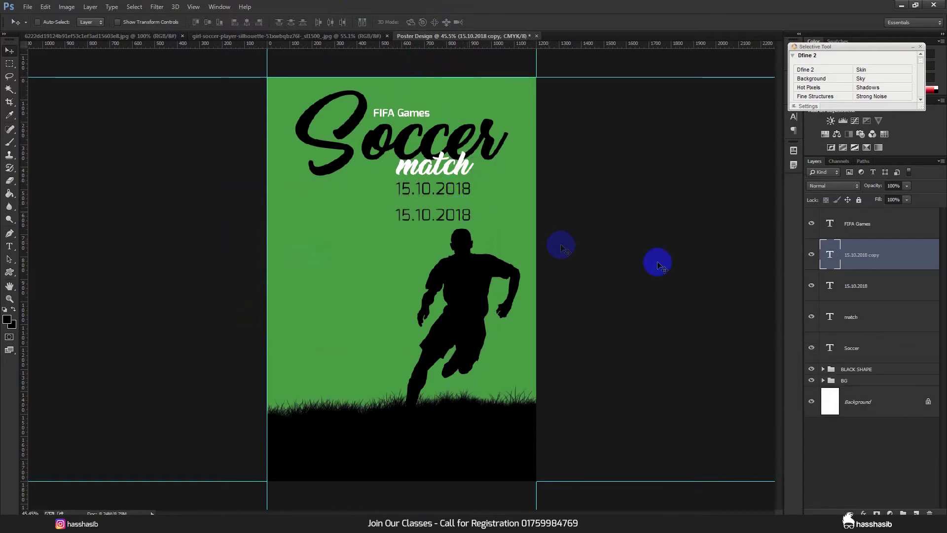
pyautogui.doubleClick(829, 258)
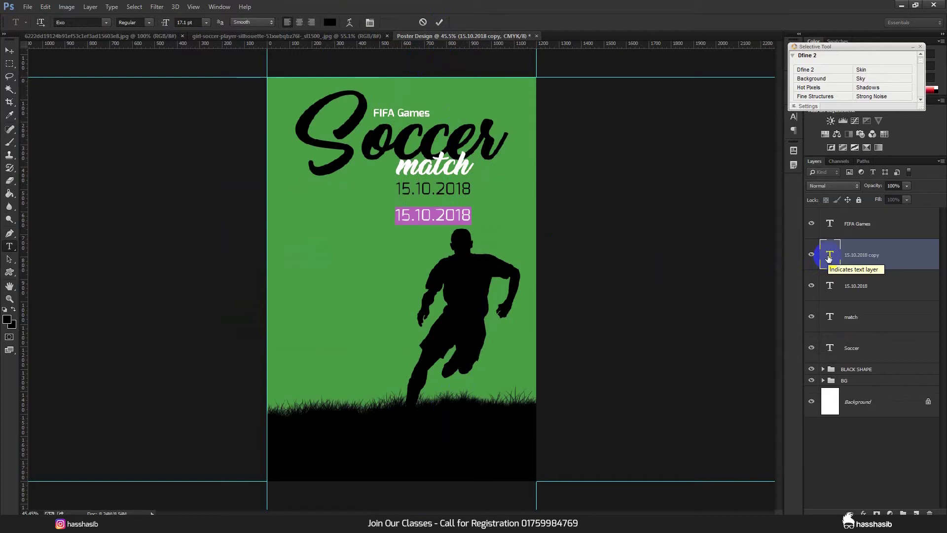
pyautogui.write('beg')
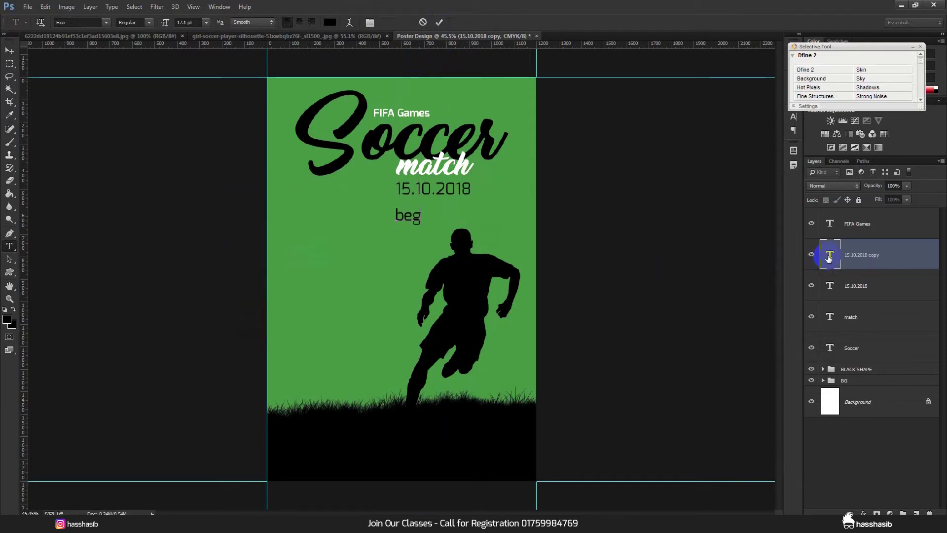
pyautogui.write('ining at 1pm')
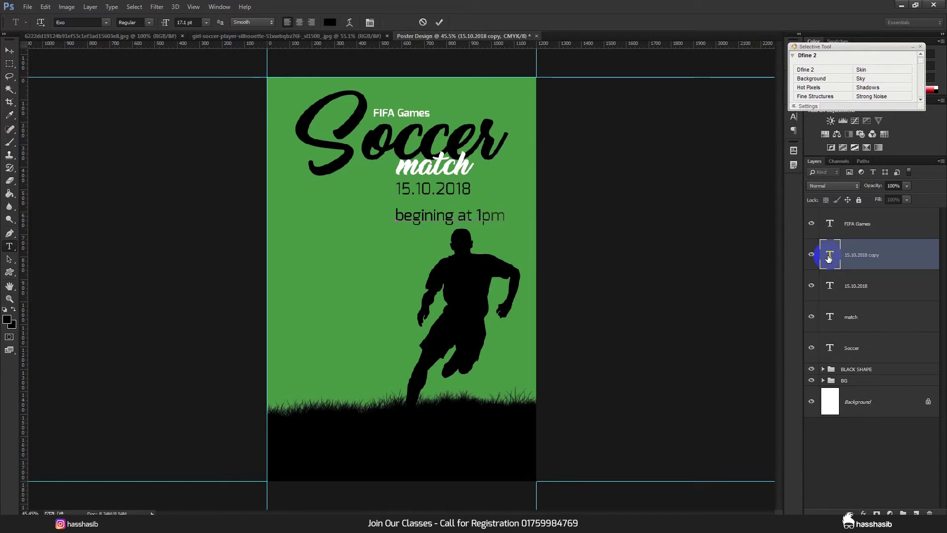
# Step: Set the "begining at 1pm" text to 7.1 pt and move it up beneath the date
pyautogui.doubleClick(829, 257)
pyautogui.click(188, 22)
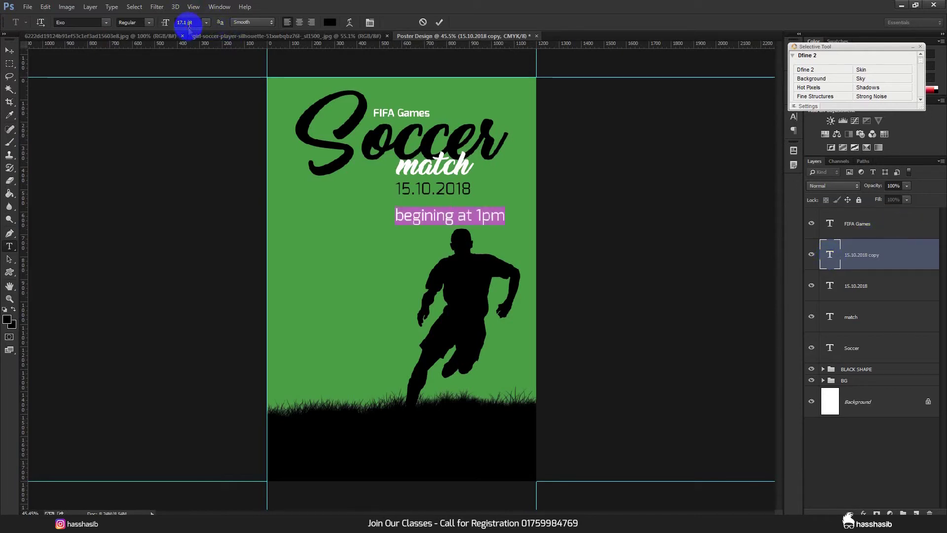
pyautogui.press('Down')
pyautogui.press('Down')
pyautogui.press('Down')
pyautogui.press('Down')
pyautogui.press('Down')
pyautogui.press('Down')
pyautogui.press('Down')
pyautogui.press('Down')
pyautogui.press('Down')
pyautogui.press('Down')
pyautogui.press('Down')
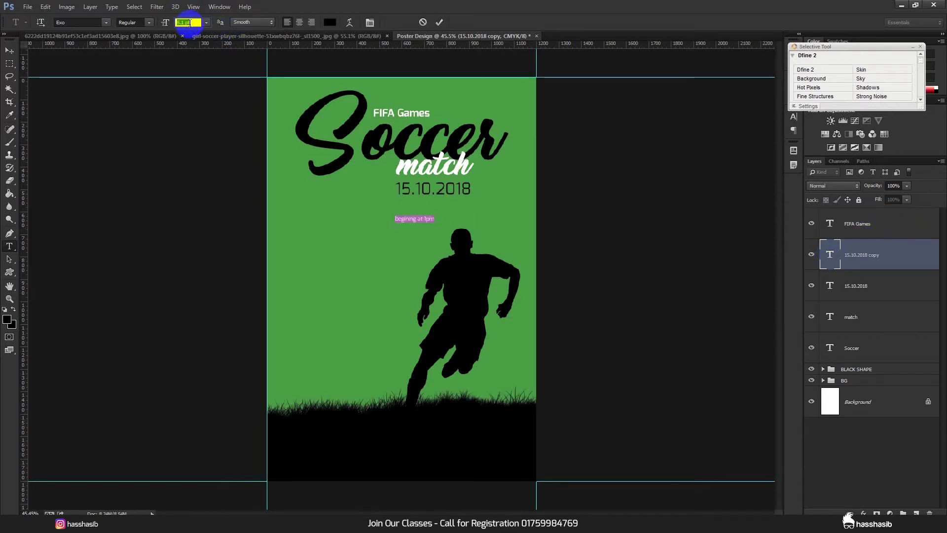
pyautogui.press('Up')
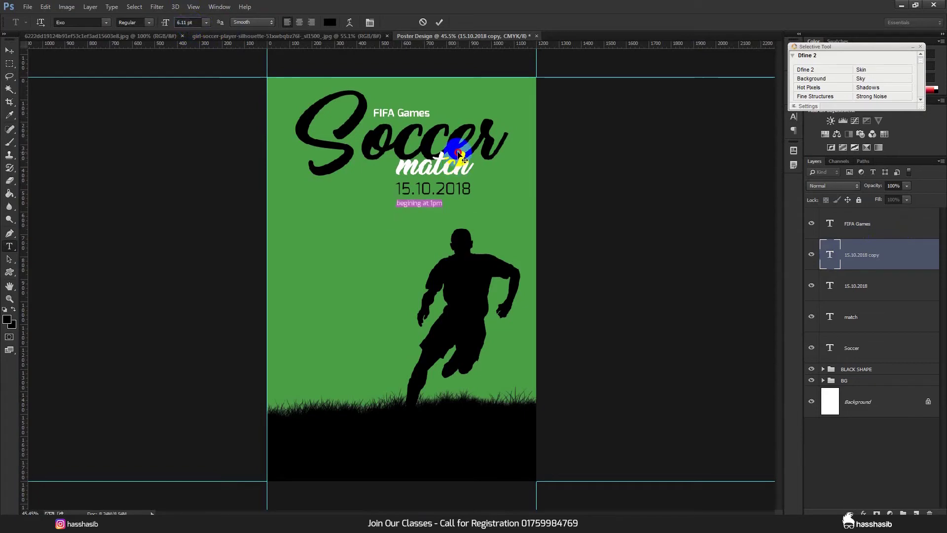
# Step: Run Check Spelling on the time text and change "begining" to "beginning"
pyautogui.scroll(1, 458, 155)
pyautogui.scroll(1, 458, 156)
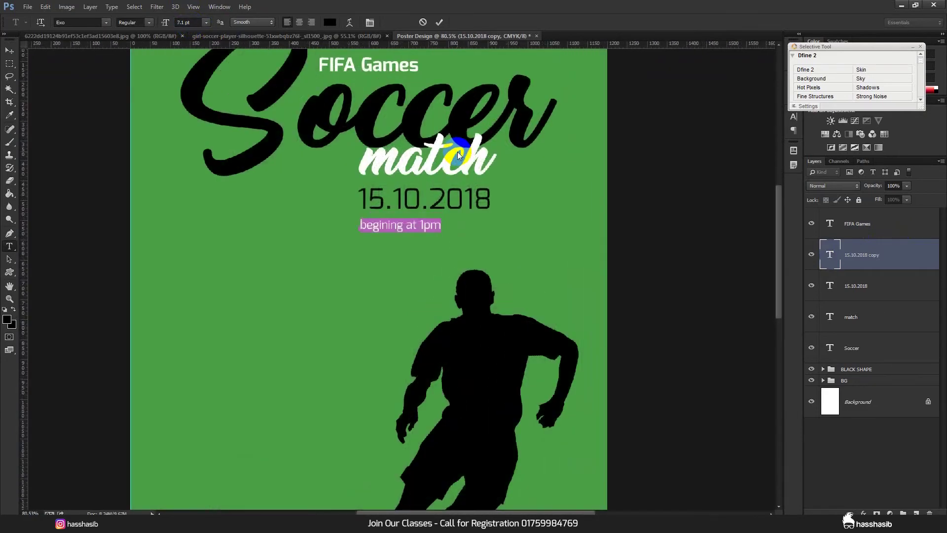
pyautogui.rightClick(404, 223)
pyautogui.click(442, 291)
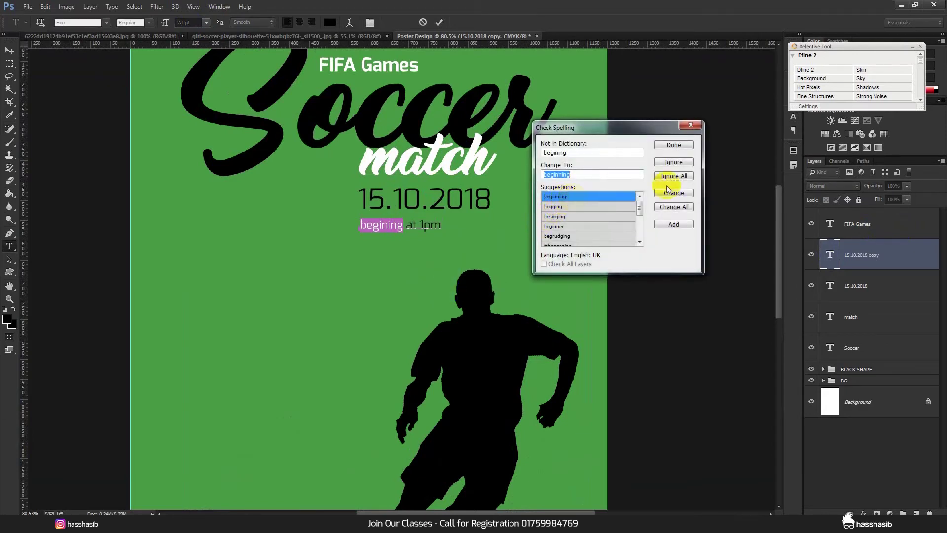
pyautogui.click(679, 195)
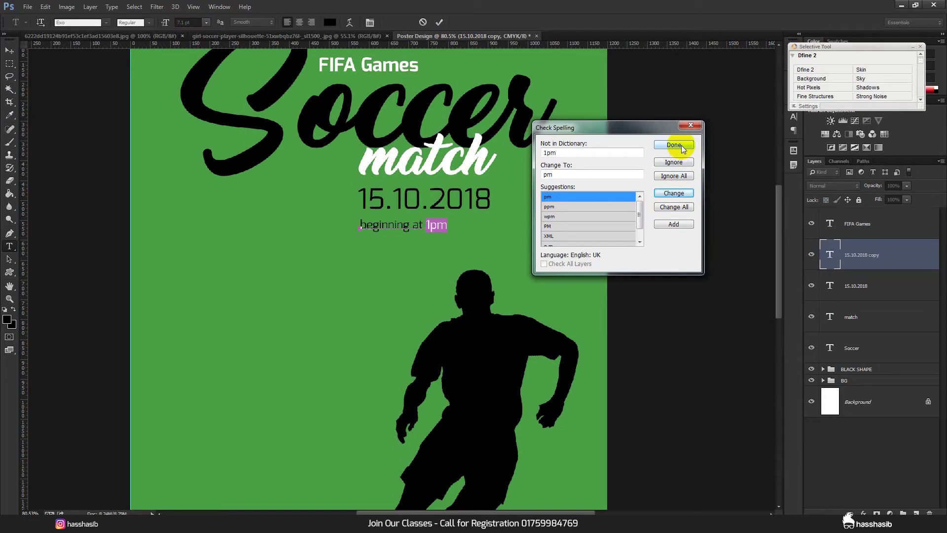
pyautogui.click(674, 194)
# Step: Retype the time text's ending so it reads "beginning at 1pm", commit the edit and nudge it closer beneath the date
pyautogui.click(431, 223)
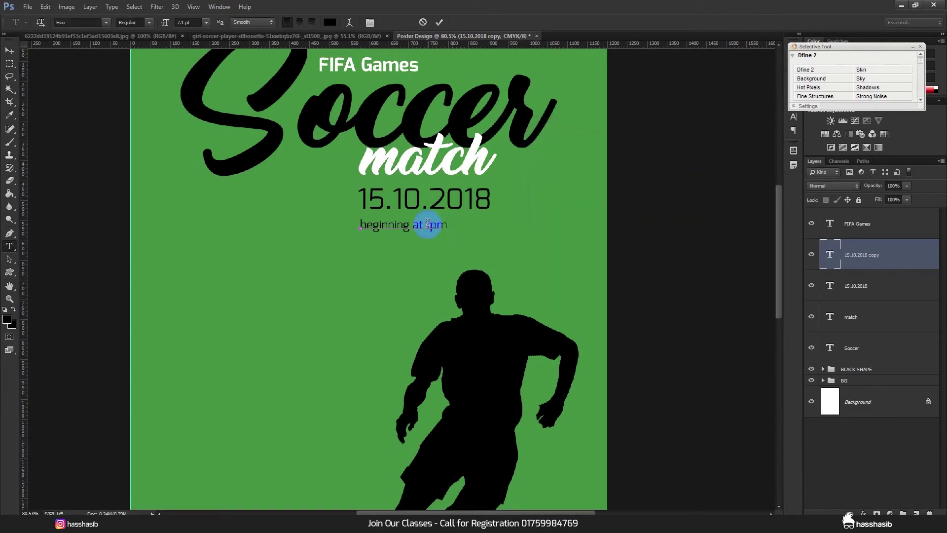
pyautogui.write('1')
pyautogui.click(443, 22)
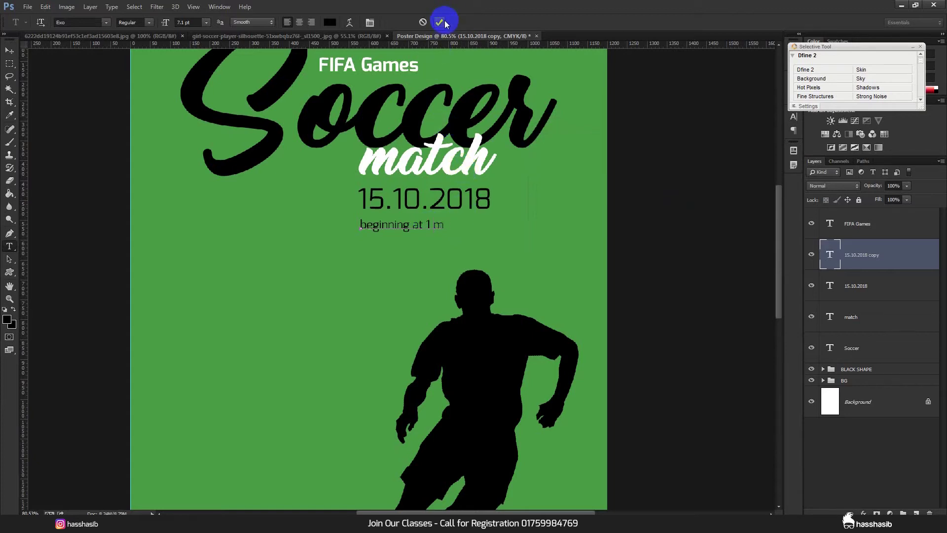
pyautogui.click(445, 20)
pyautogui.press('v')
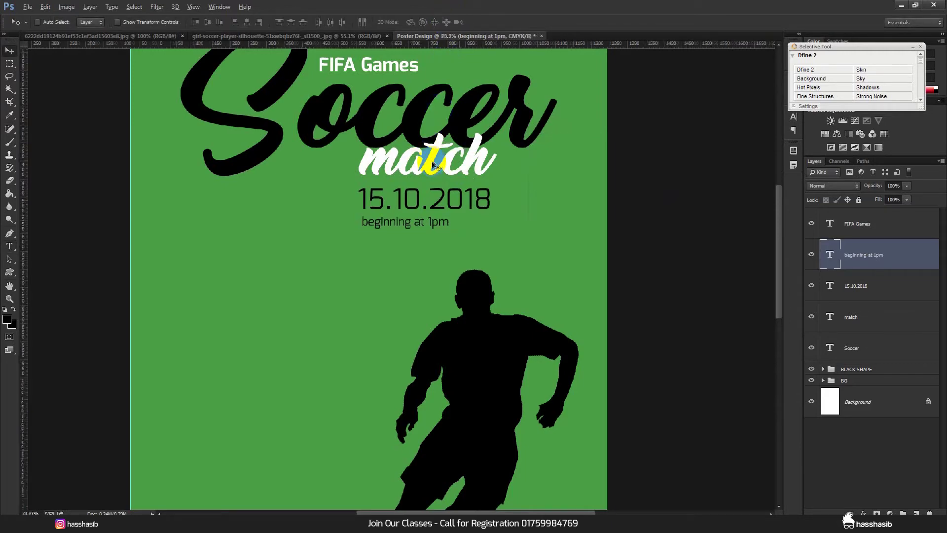
# Step: Duplicate the "beginning at 1pm" text into the empty area beside the player and place its layer between Soccer and the BLACK SHAPE group
pyautogui.scroll(-3, 432, 163)
pyautogui.scroll(2, 433, 211)
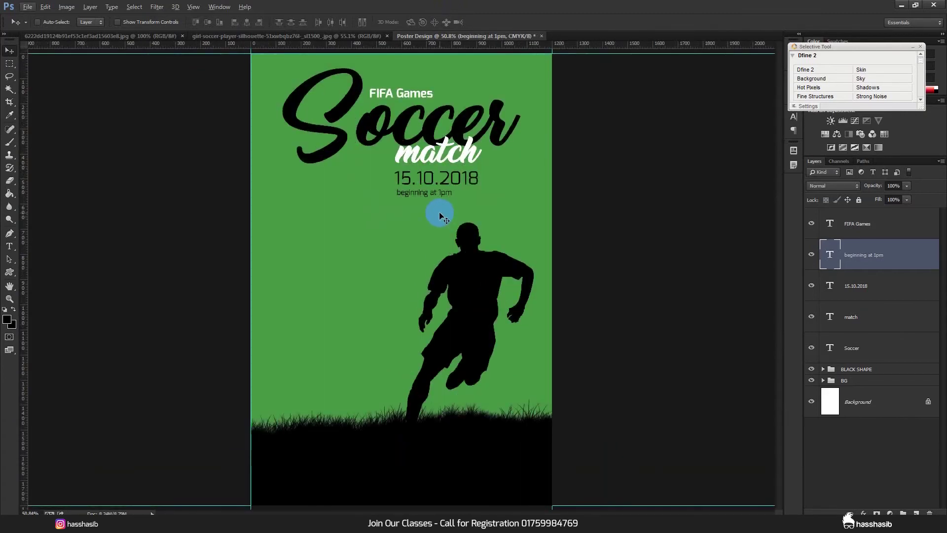
pyautogui.moveTo(447, 228); pyautogui.dragTo(353, 275)
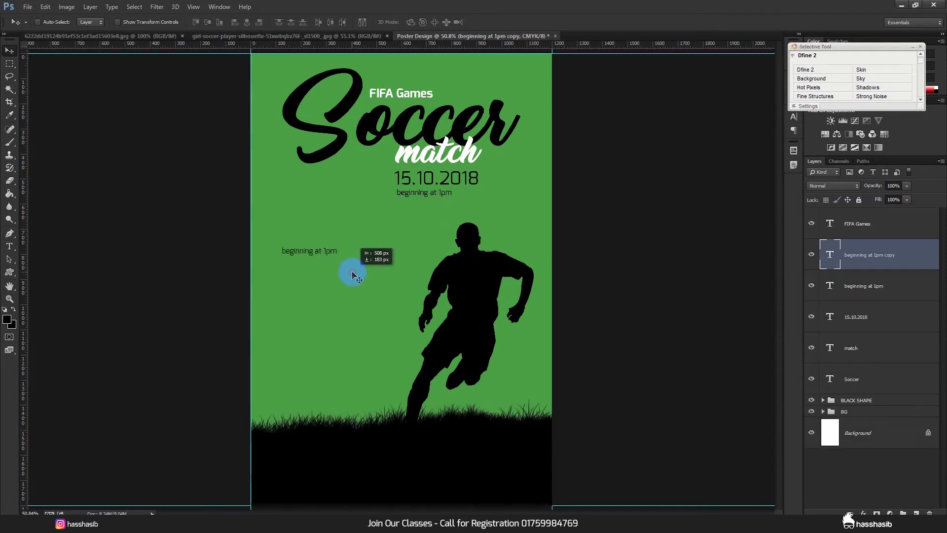
pyautogui.moveTo(845, 257); pyautogui.dragTo(842, 379)
pyautogui.moveTo(380, 270); pyautogui.dragTo(372, 267)
# Step: Replace the copy's text with "FCB AND EDM Playing This Match", set it to 8.1 pt, move it up slightly and commit
pyautogui.doubleClick(827, 376)
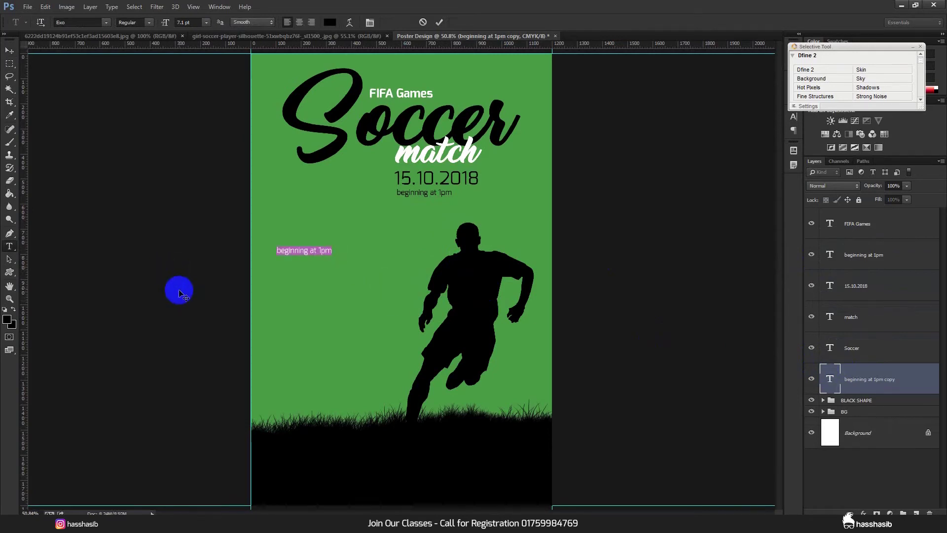
pyautogui.write('FCB AND EDM Playing This Match')
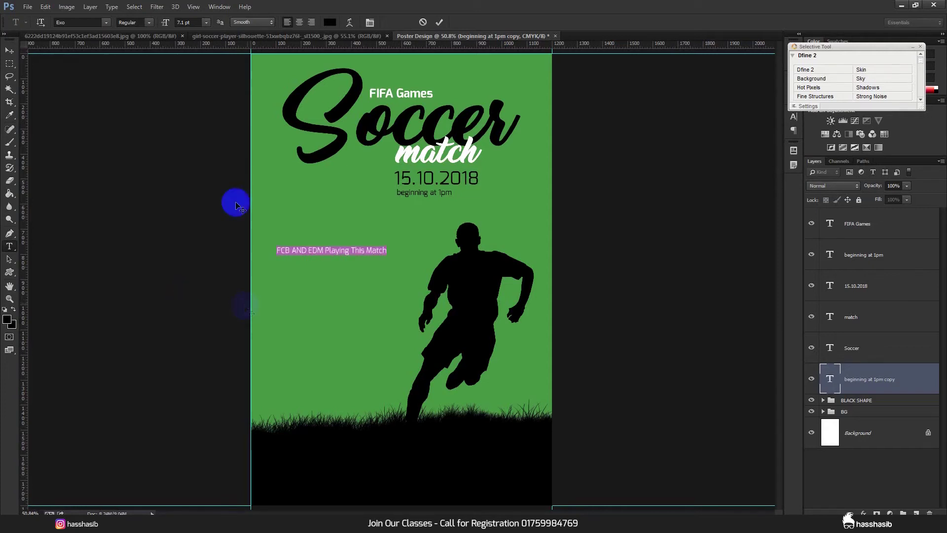
pyautogui.click(199, 22)
pyautogui.write('6.97')
pyautogui.press('Return')
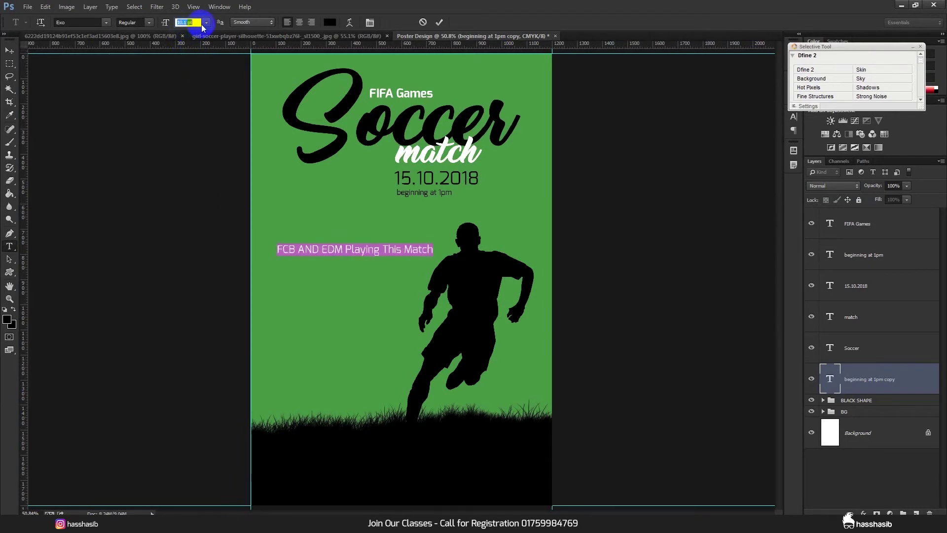
pyautogui.moveTo(317, 152); pyautogui.dragTo(316, 149)
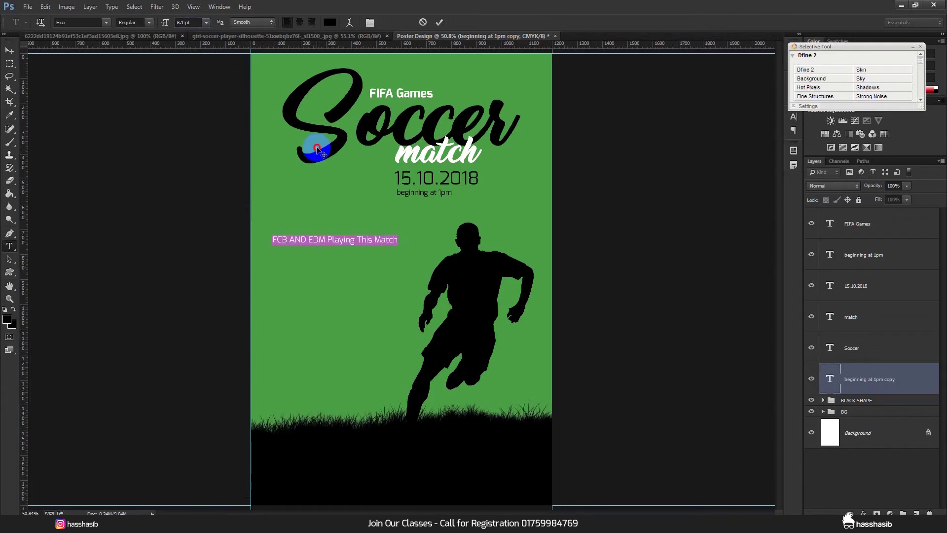
pyautogui.click(439, 22)
pyautogui.press('v')
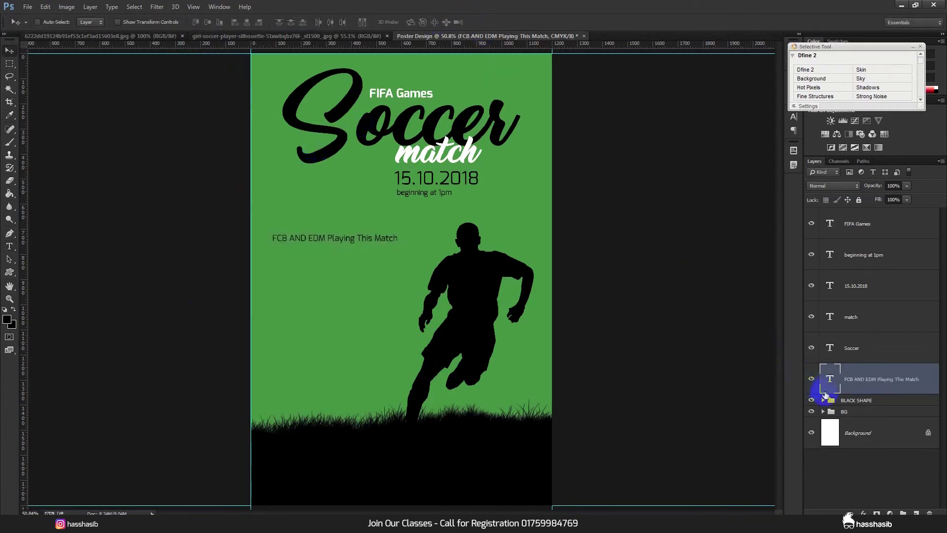
# Step: Scale the player silhouette in the BLACK SHAPE group to about 90%, shift it toward the poster's right edge and stretch it slightly taller
pyautogui.click(831, 400)
pyautogui.click(823, 400)
pyautogui.click(839, 420)
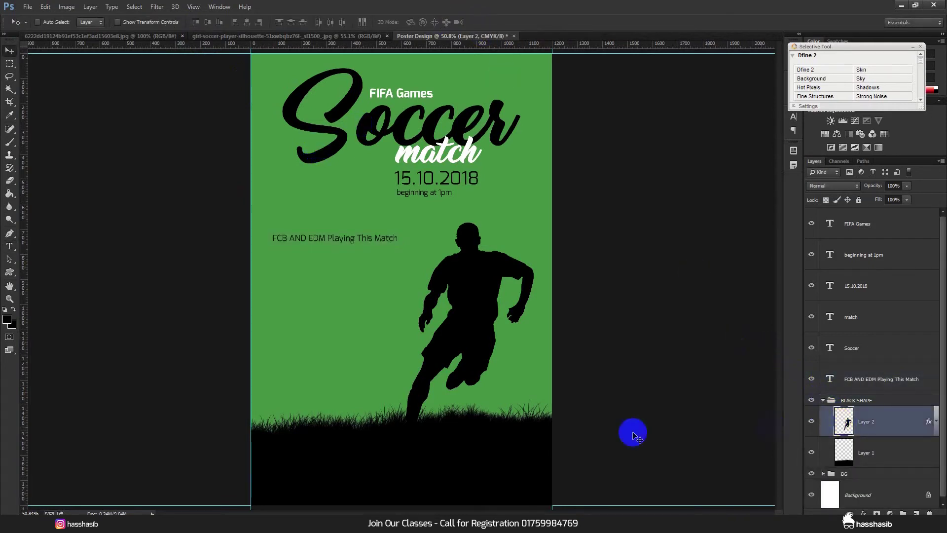
pyautogui.hotkey('ctrl', 't')
pyautogui.moveTo(395, 222); pyautogui.dragTo(413, 239)
pyautogui.moveTo(473, 298); pyautogui.dragTo(484, 299)
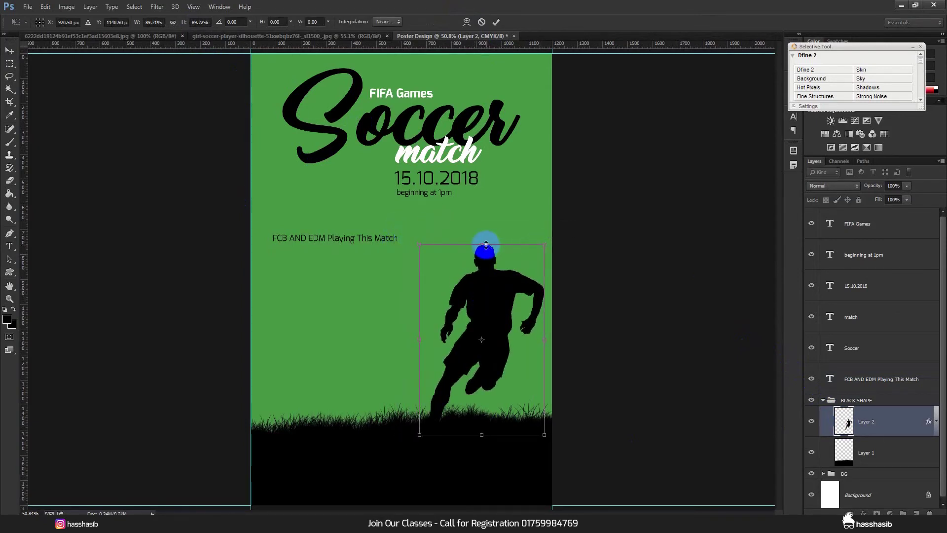
pyautogui.moveTo(483, 243); pyautogui.dragTo(483, 233)
pyautogui.click(496, 22)
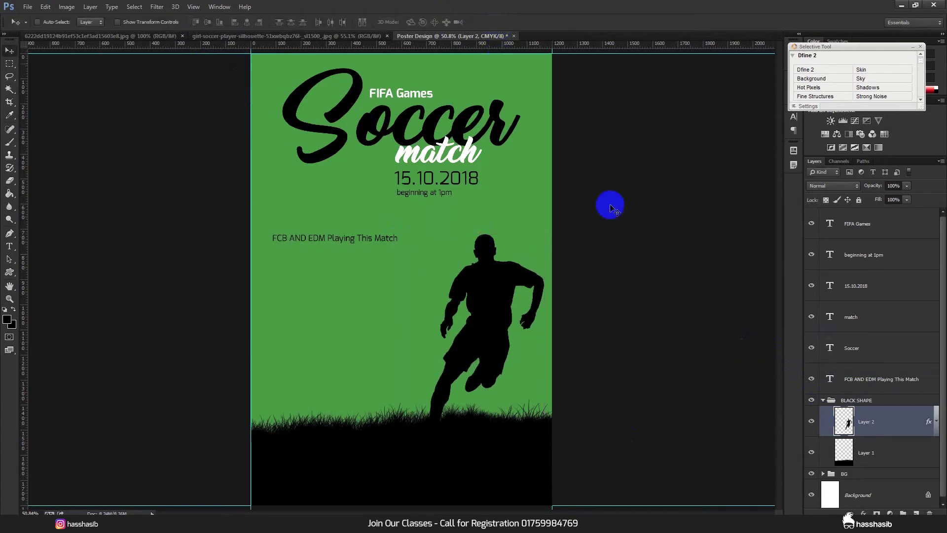
# Step: Set the "FCB AND EDM Playing This Match" text to 10 pt and commit the edit
pyautogui.click(855, 230)
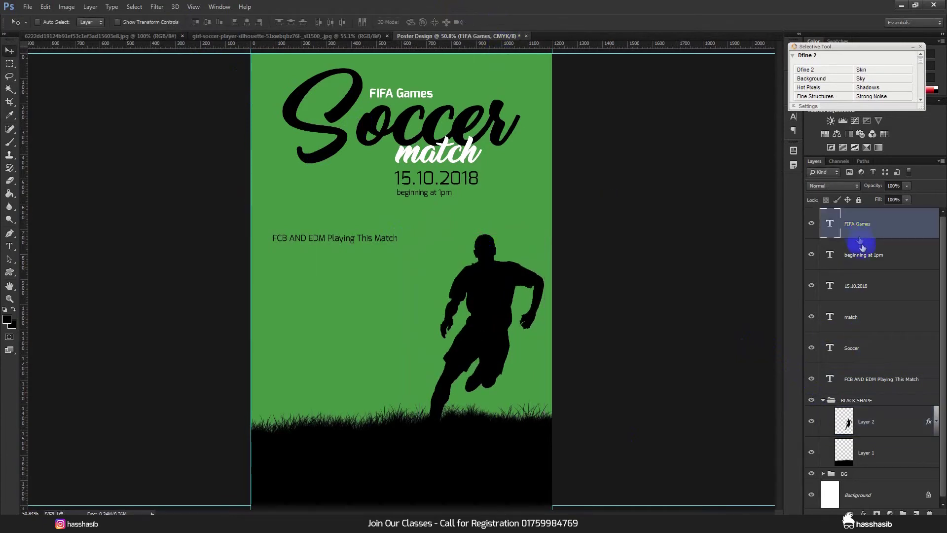
pyautogui.click(894, 379)
pyautogui.doubleClick(832, 379)
pyautogui.click(206, 23)
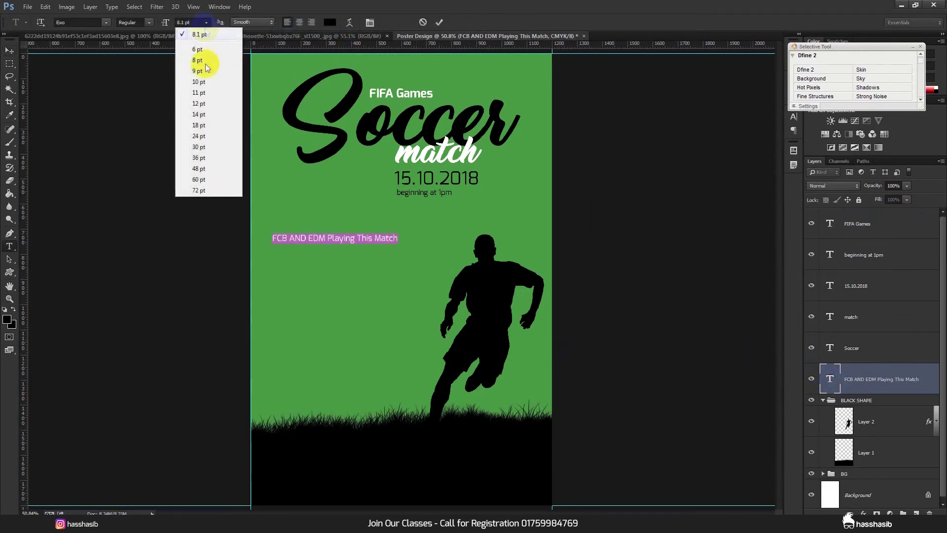
pyautogui.click(201, 82)
pyautogui.click(439, 23)
pyautogui.press('v')
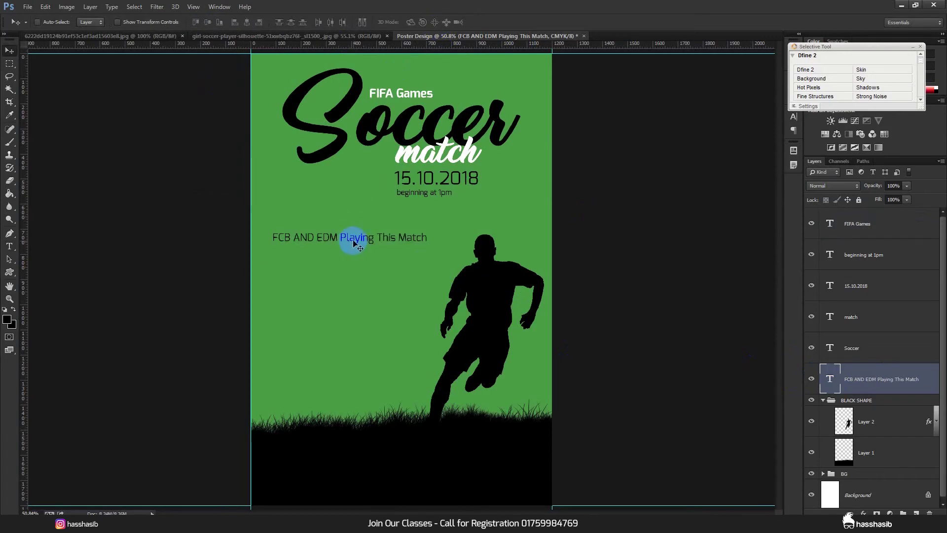
# Step: Duplicate the FCB AND EDM line directly below itself and replace the copy's text with a dotted line of the same width
pyautogui.moveTo(355, 244); pyautogui.dragTo(354, 268)
pyautogui.doubleClick(831, 378)
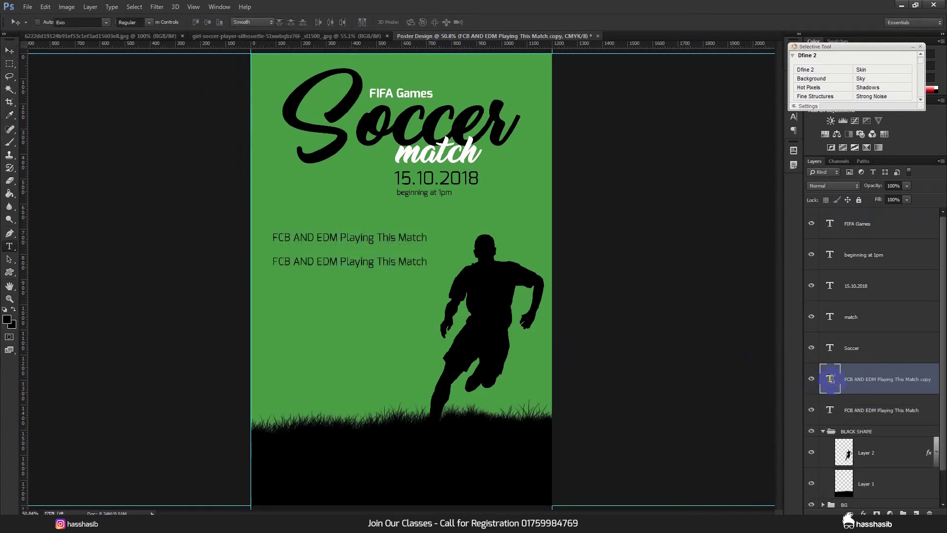
pyautogui.press('BackSpace')
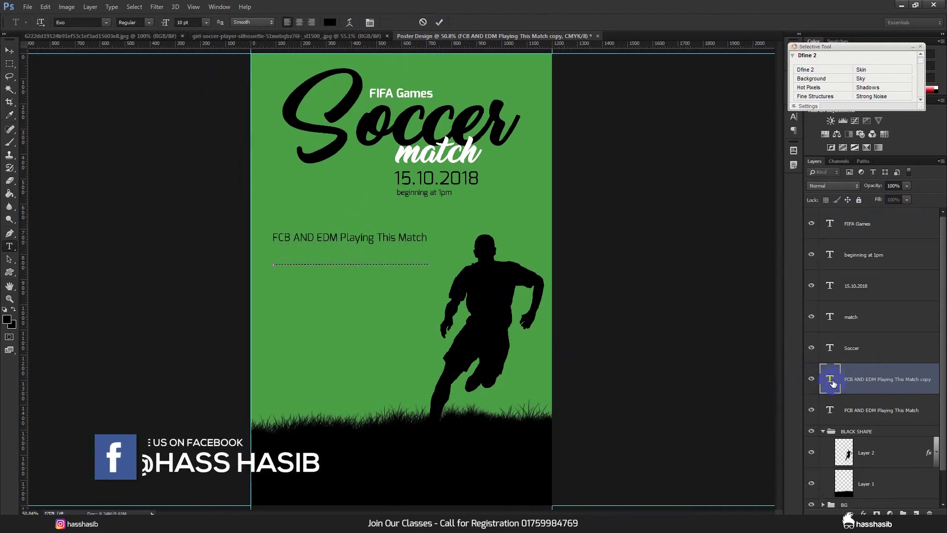
pyautogui.click(439, 22)
pyautogui.press('v')
# Step: Duplicate the dotted line directly below itself and replace the copy's text with "FOOD & DRINKS"
pyautogui.moveTo(402, 271)
pyautogui.mouseDown()
pyautogui.moveTo(402, 258)
pyautogui.moveTo(402, 275)
pyautogui.mouseUp()
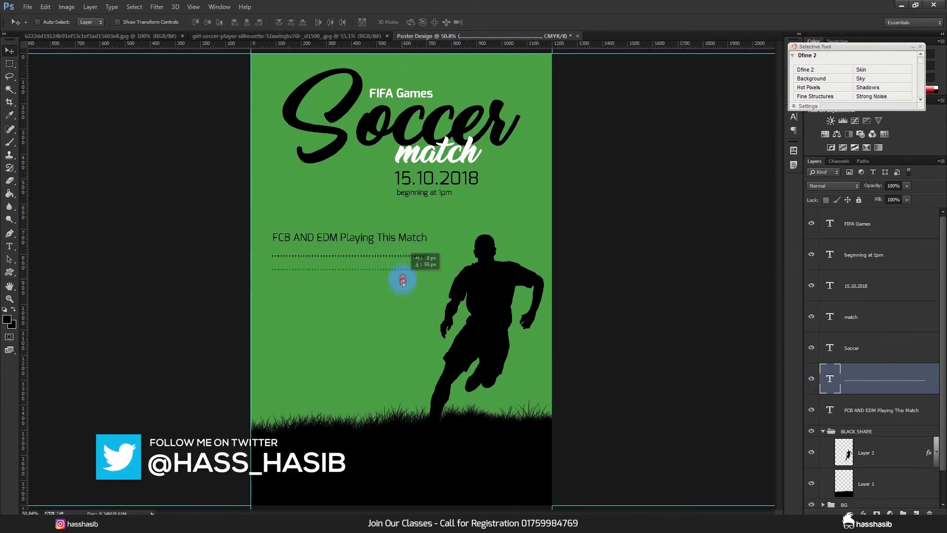
pyautogui.doubleClick(829, 379)
pyautogui.write('FOOD')
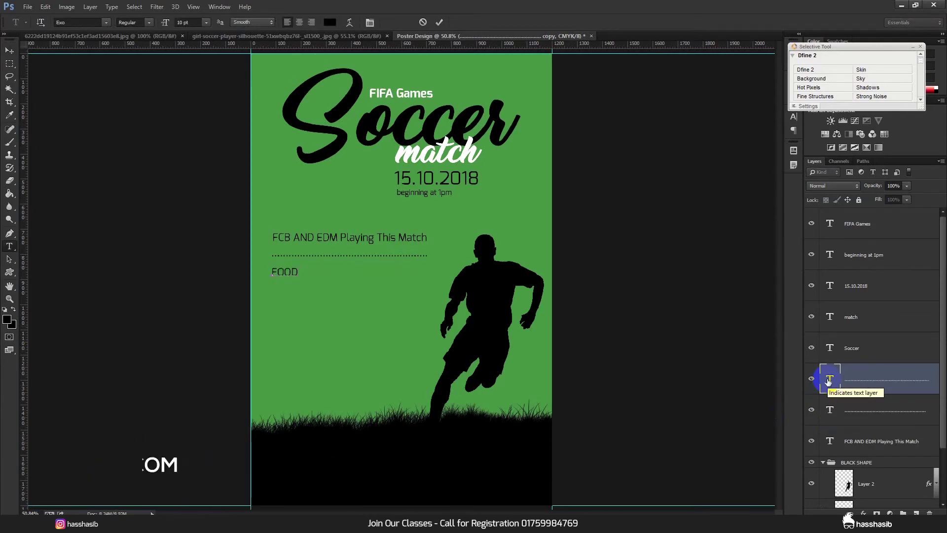
pyautogui.write(' &')
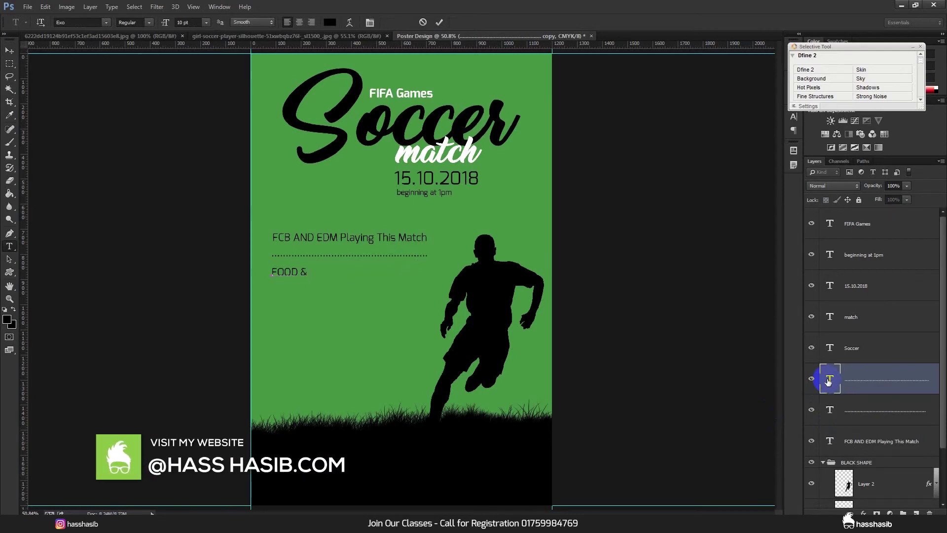
pyautogui.write(' DR')
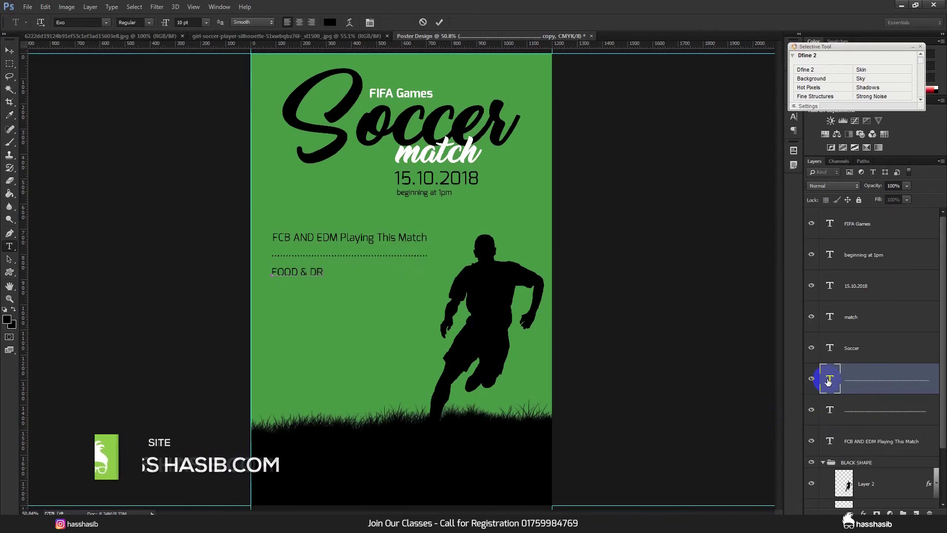
pyautogui.write('INKS')
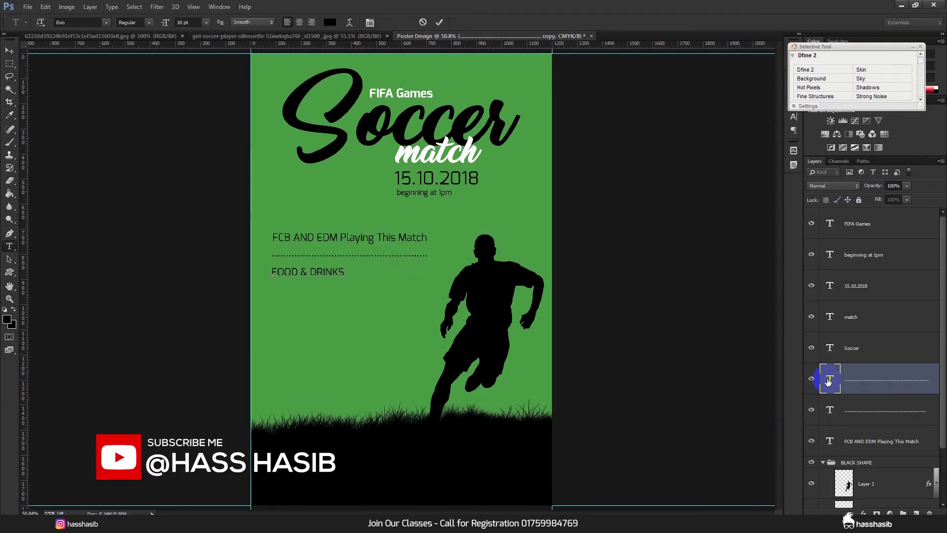
# Step: Set the "FOOD & DRINKS" text to 18 pt
pyautogui.doubleClick(830, 379)
pyautogui.click(204, 23)
pyautogui.click(208, 114)
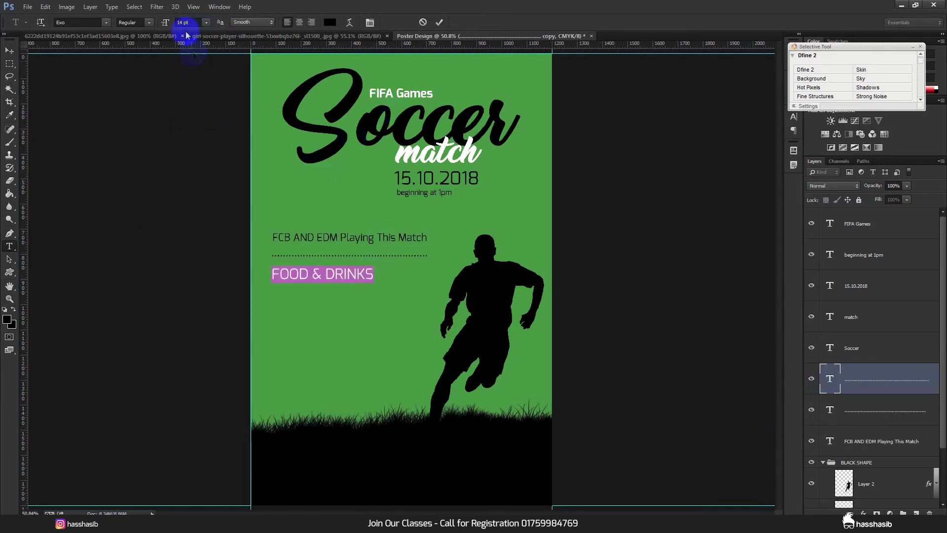
pyautogui.click(205, 23)
pyautogui.click(198, 126)
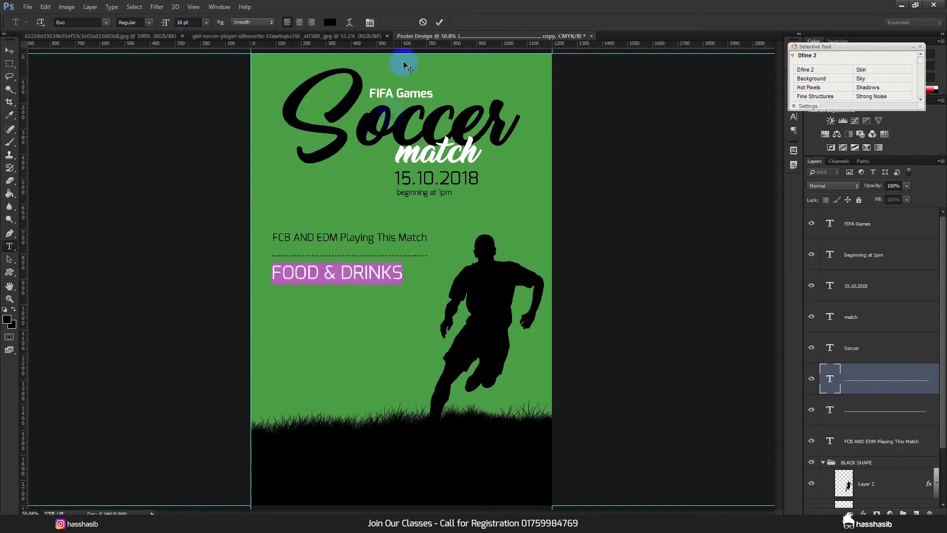
# Step: Add a second line reading "will be provides" under FOOD & DRINKS and set it to 11 pt
pyautogui.click(407, 271)
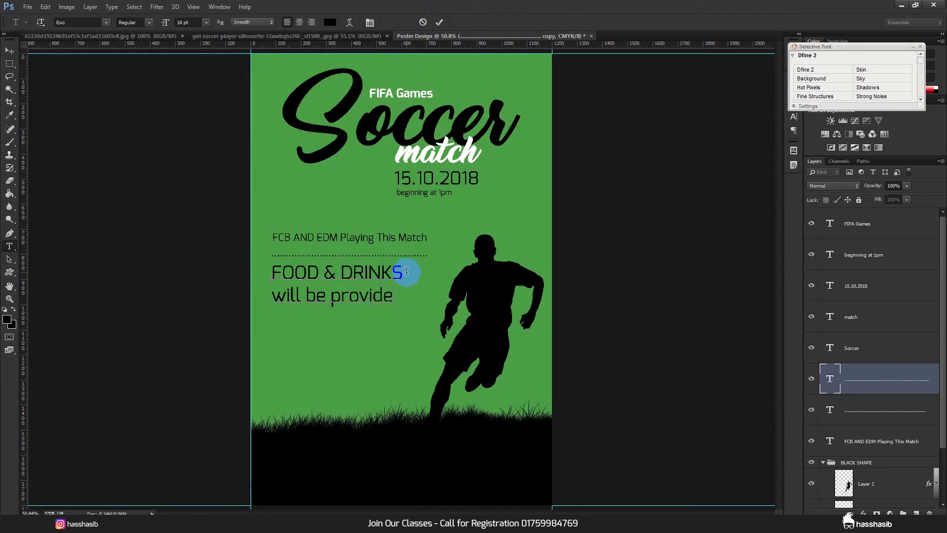
pyautogui.moveTo(397, 296); pyautogui.dragTo(134, 311)
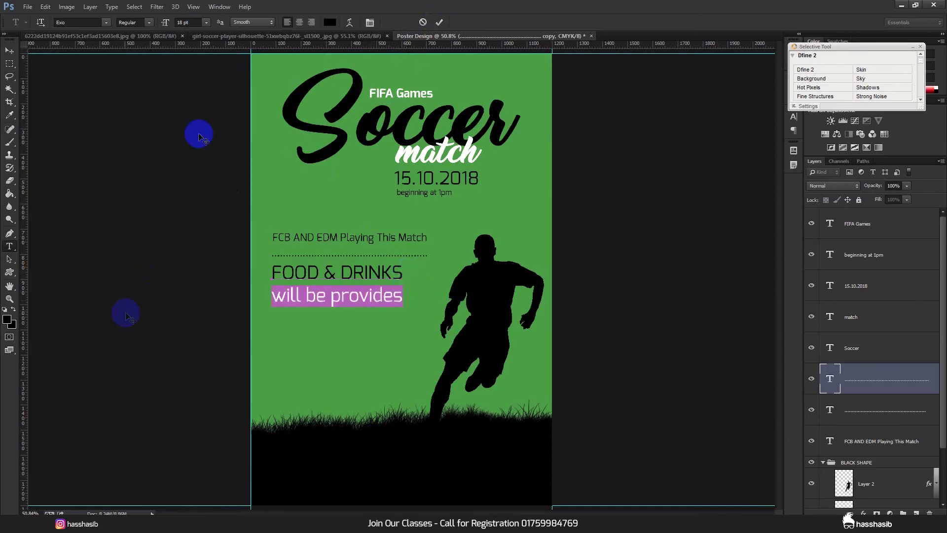
pyautogui.click(205, 22)
pyautogui.click(199, 82)
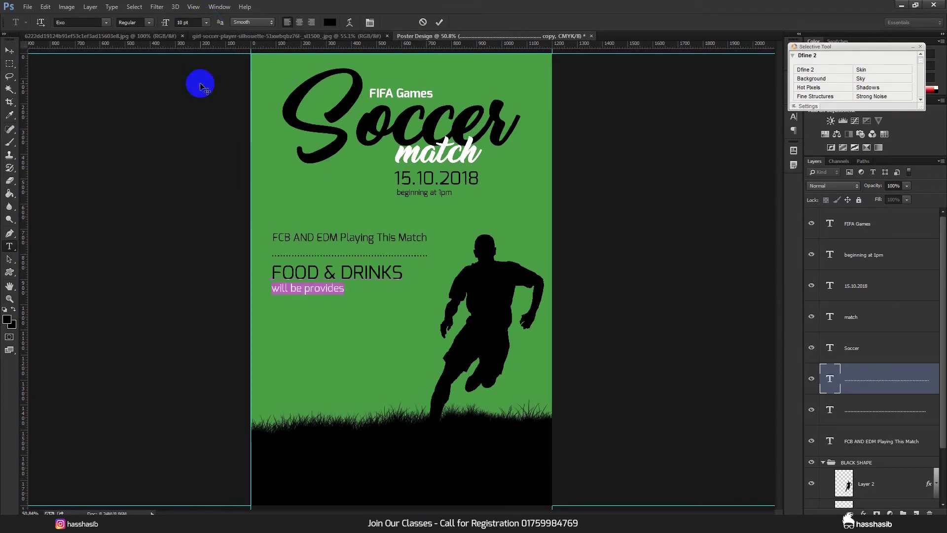
pyautogui.click(206, 23)
pyautogui.click(198, 92)
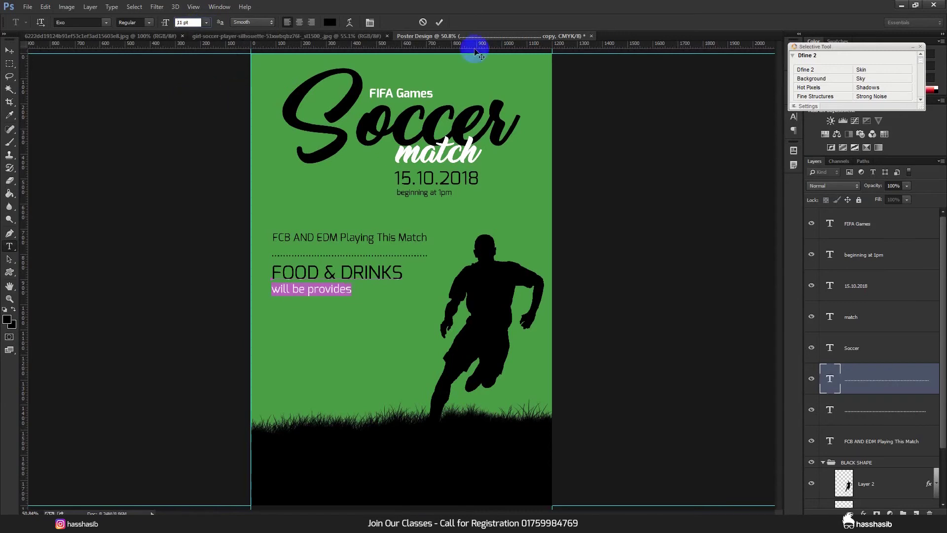
# Step: Commit the edited two-line FOOD & DRINKS text
pyautogui.click(439, 22)
pyautogui.press('v')
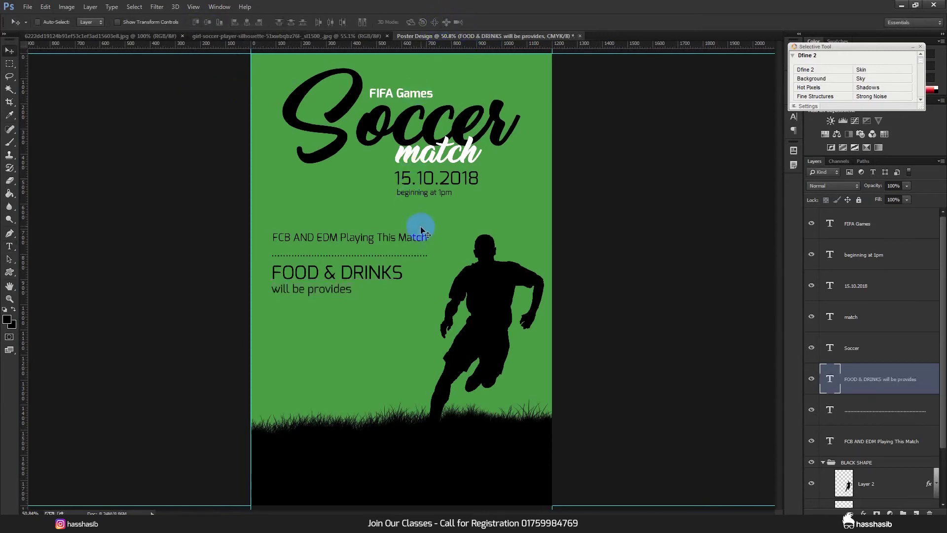
pyautogui.click(391, 300)
pyautogui.moveTo(390, 301); pyautogui.dragTo(391, 331)
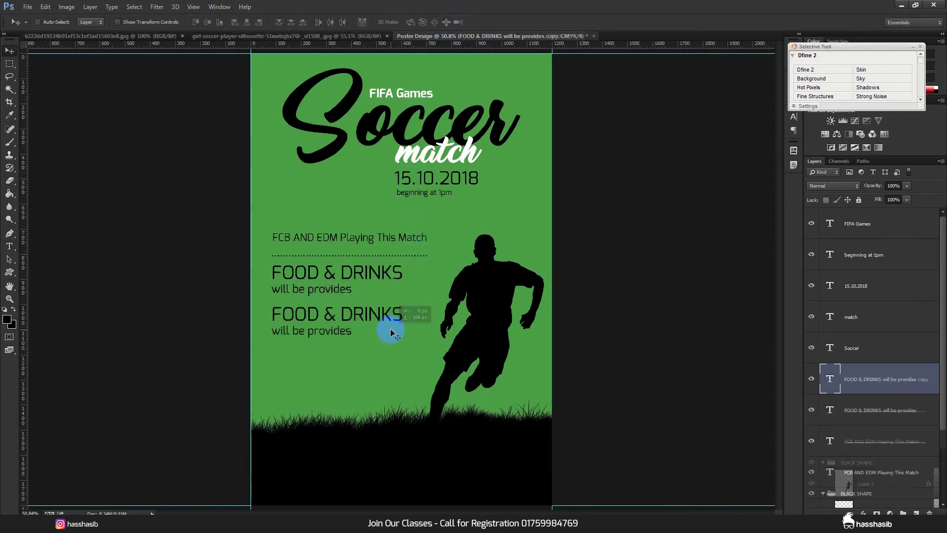
pyautogui.hotkey('ctrl', 'z')
# Step: Duplicate the dotted line directly below "will be provides" and shorten the copy to about the width of that text
pyautogui.click(859, 433)
pyautogui.click(861, 420)
pyautogui.moveTo(423, 243); pyautogui.dragTo(421, 294)
pyautogui.click(830, 416)
pyautogui.doubleClick(830, 416)
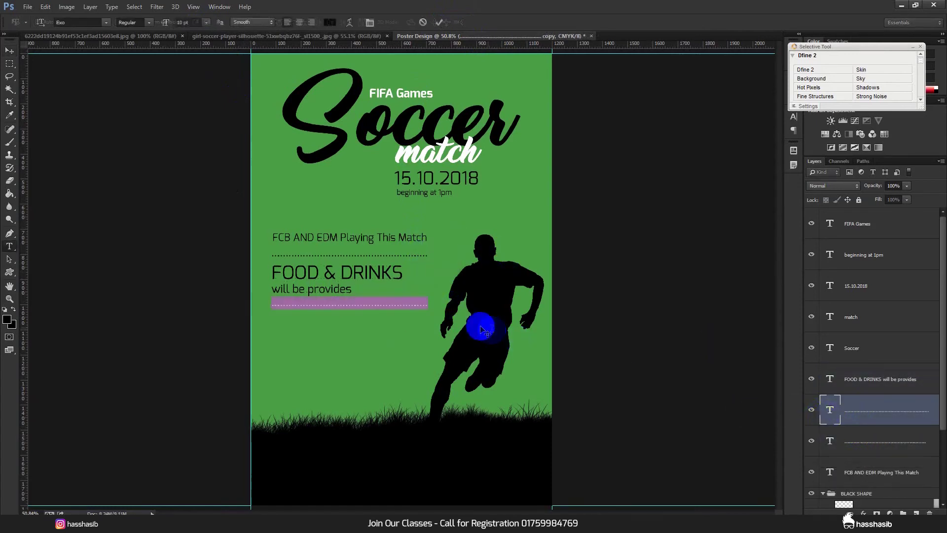
pyautogui.moveTo(432, 303); pyautogui.dragTo(354, 305)
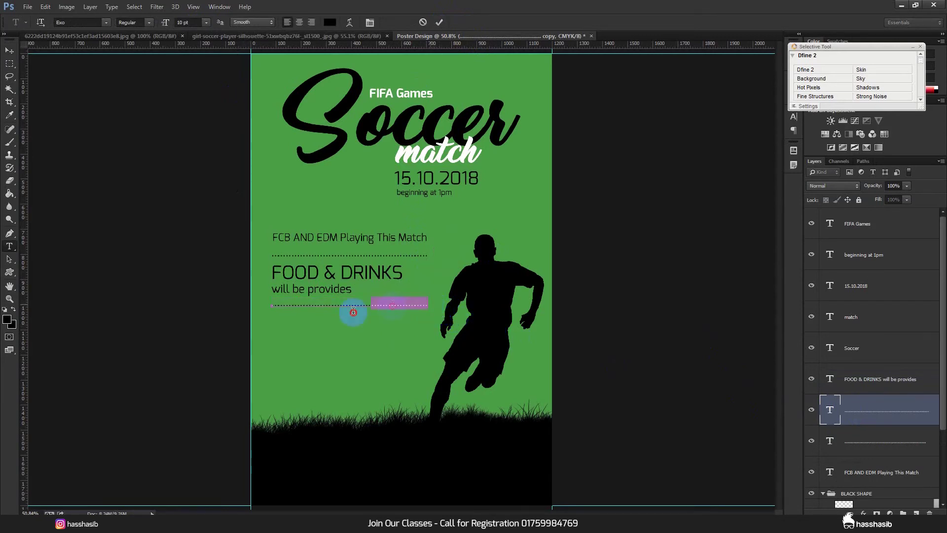
pyautogui.press('BackSpace')
pyautogui.click(439, 22)
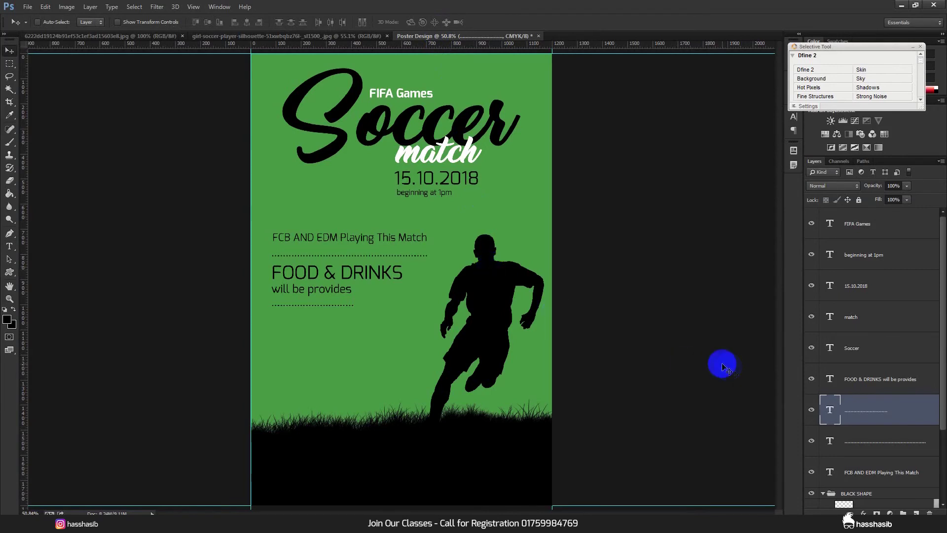
# Step: Duplicate the FOOD & DRINKS block below the short dotted line, replacing its text with "Match Start will be 1pm" and "and End 90mint after araund 4 pm" on two lines
pyautogui.click(847, 383)
pyautogui.moveTo(421, 341); pyautogui.dragTo(417, 377)
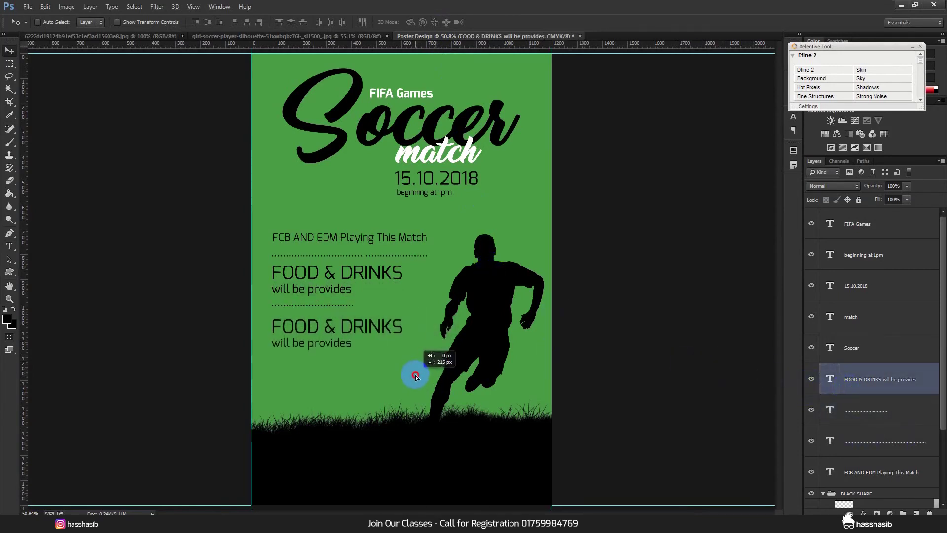
pyautogui.doubleClick(828, 383)
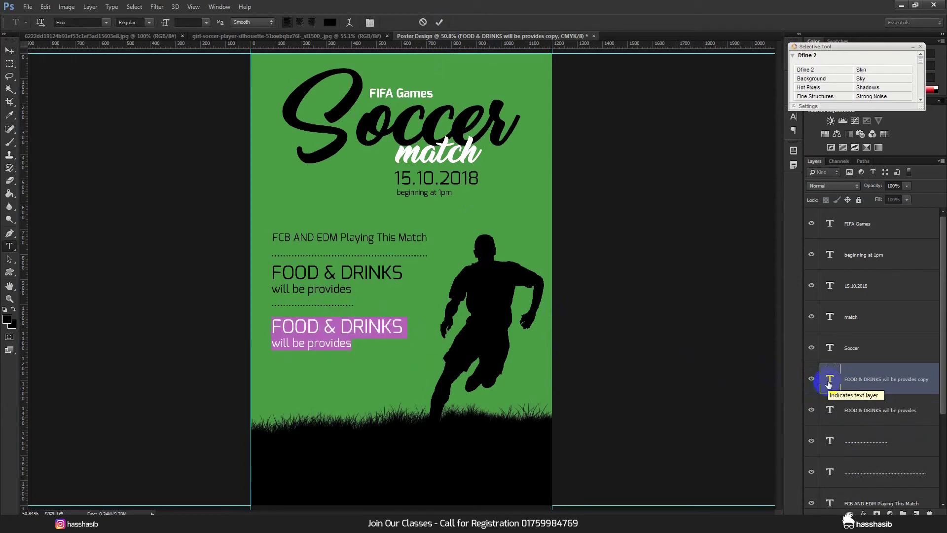
pyautogui.write('S')
pyautogui.press('BackSpace')
pyautogui.write('Mat')
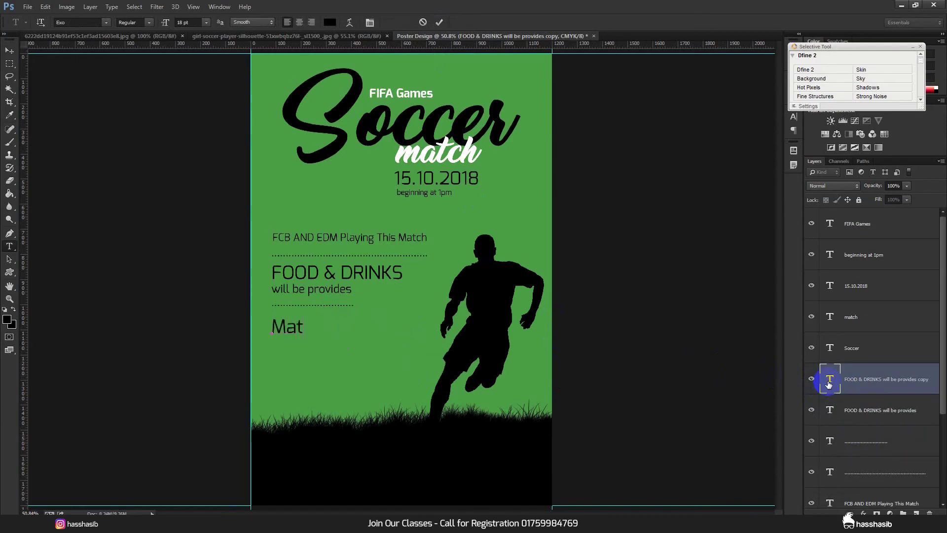
pyautogui.write('ch Start will')
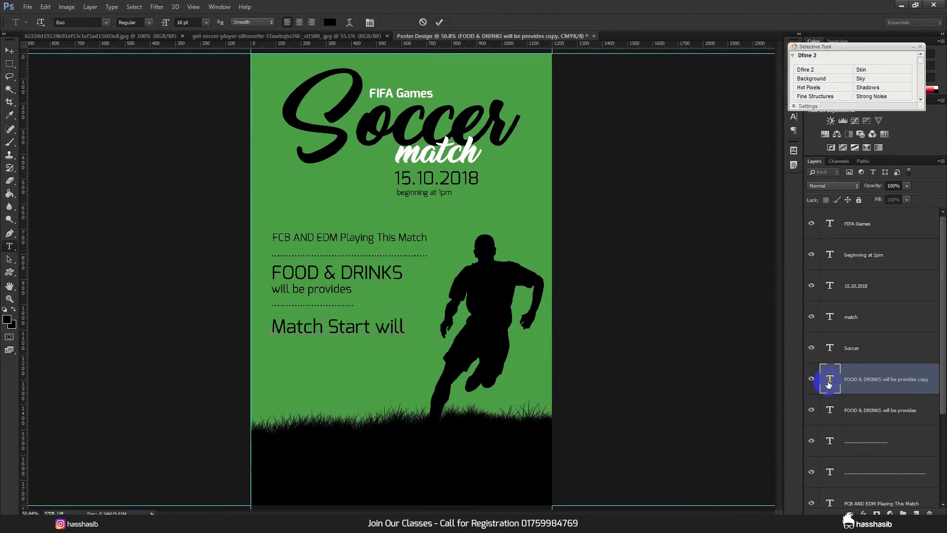
pyautogui.write(' be 1pm')
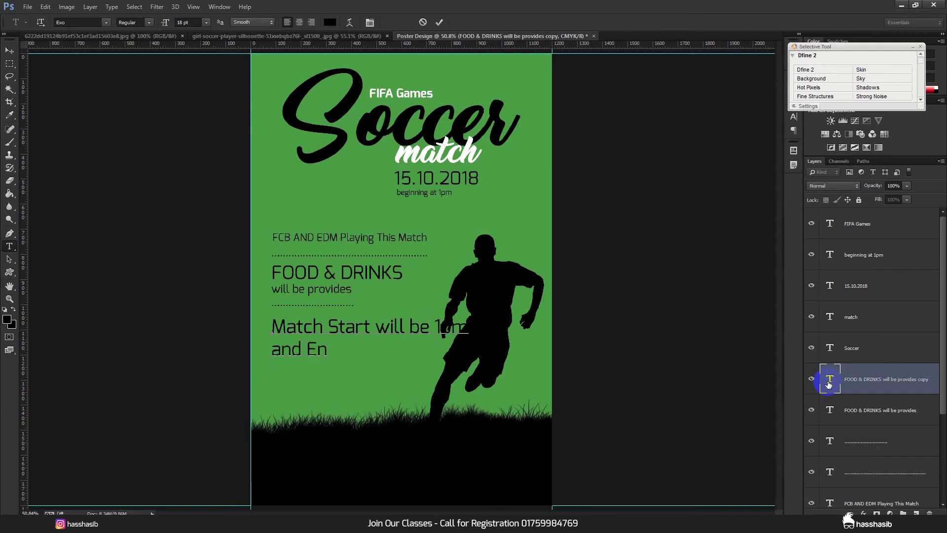
pyautogui.write('90mint a')
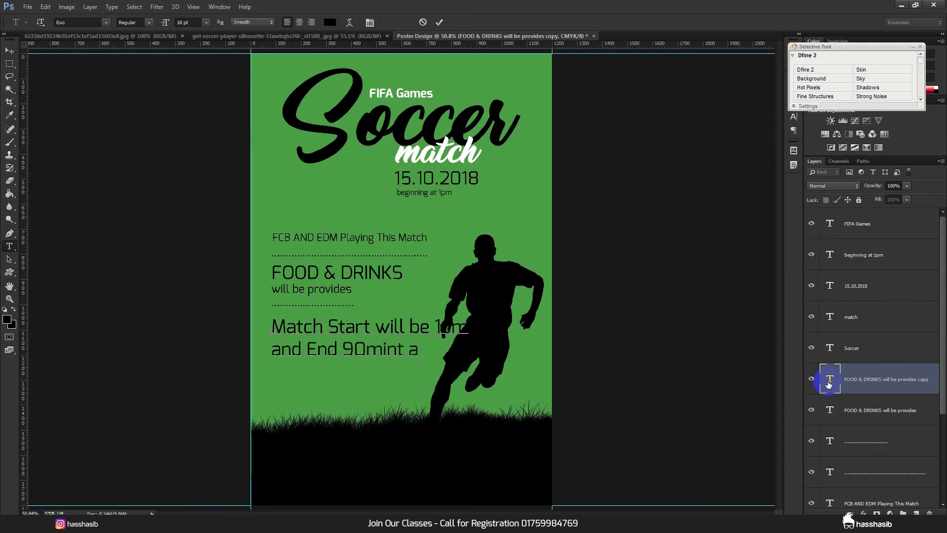
pyautogui.write('er')
pyautogui.write('pm')
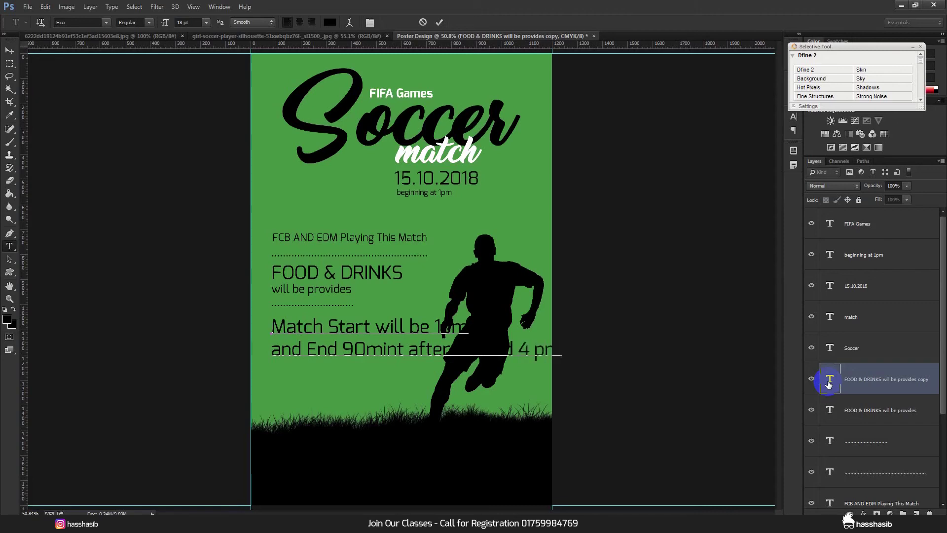
# Step: Set the two-line match time text to 10 pt and move it slightly up toward the short dotted line
pyautogui.hotkey('ctrl', 'a')
pyautogui.click(191, 21)
pyautogui.click(206, 22)
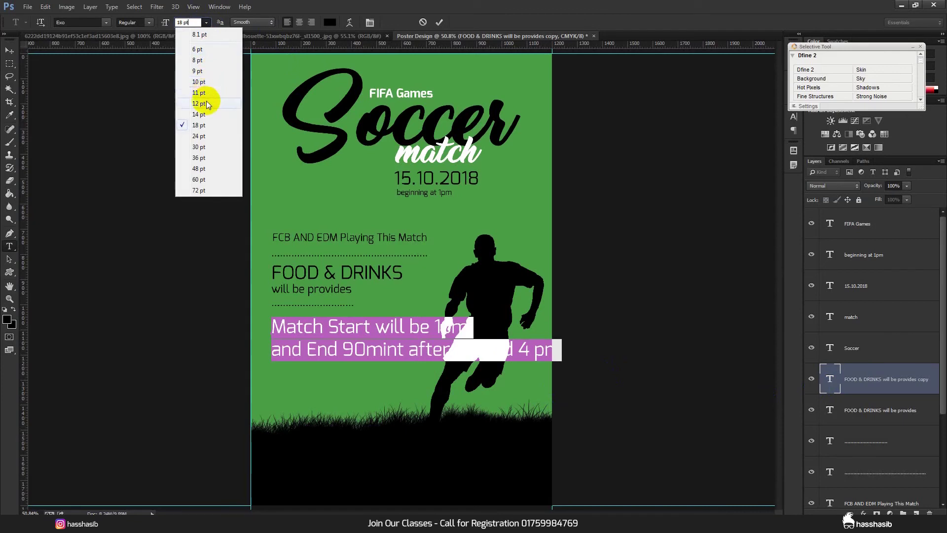
pyautogui.click(207, 104)
pyautogui.click(207, 22)
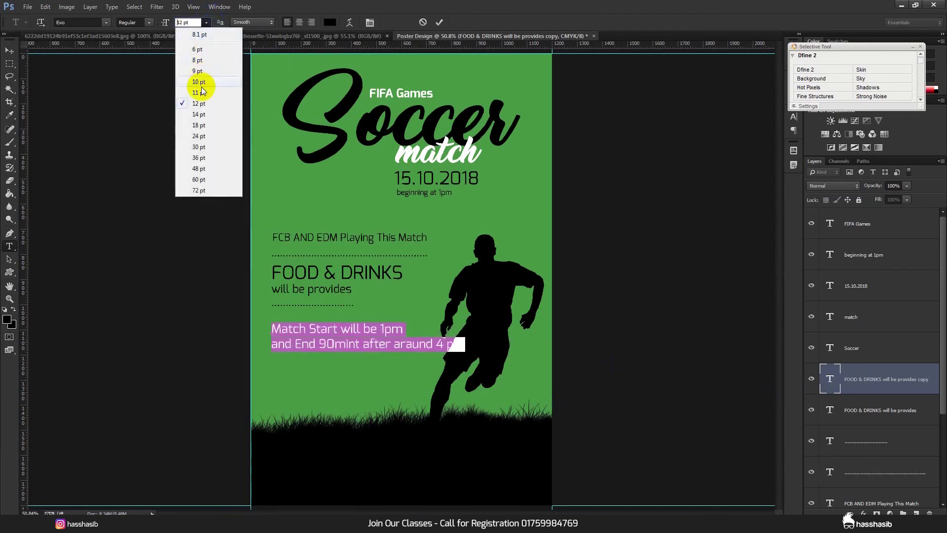
pyautogui.click(200, 83)
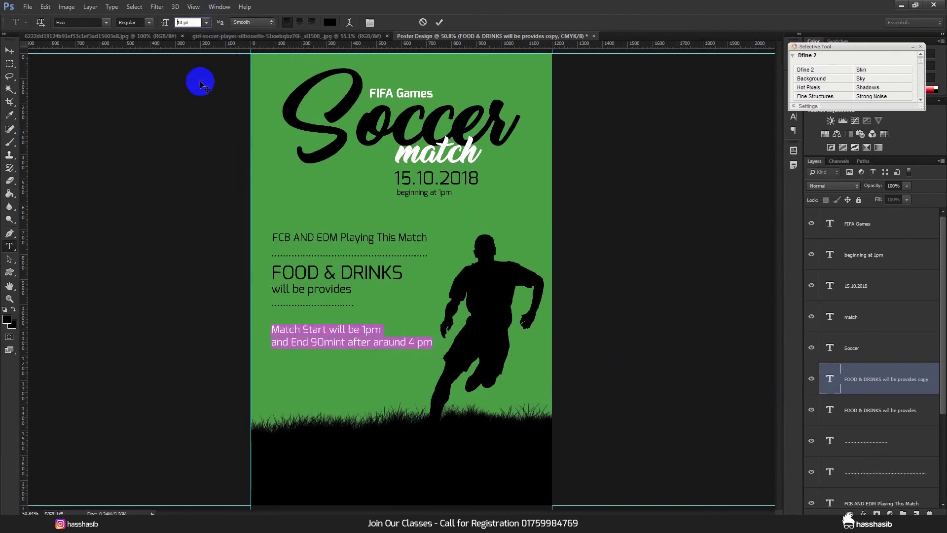
pyautogui.click(440, 24)
pyautogui.press('v')
pyautogui.moveTo(330, 290); pyautogui.dragTo(337, 283)
# Step: Duplicate the match time text directly below itself and replace the copy with "Call For Booking Tekite" and the booking phone number on a second line
pyautogui.moveTo(369, 316); pyautogui.dragTo(405, 354)
pyautogui.doubleClick(836, 379)
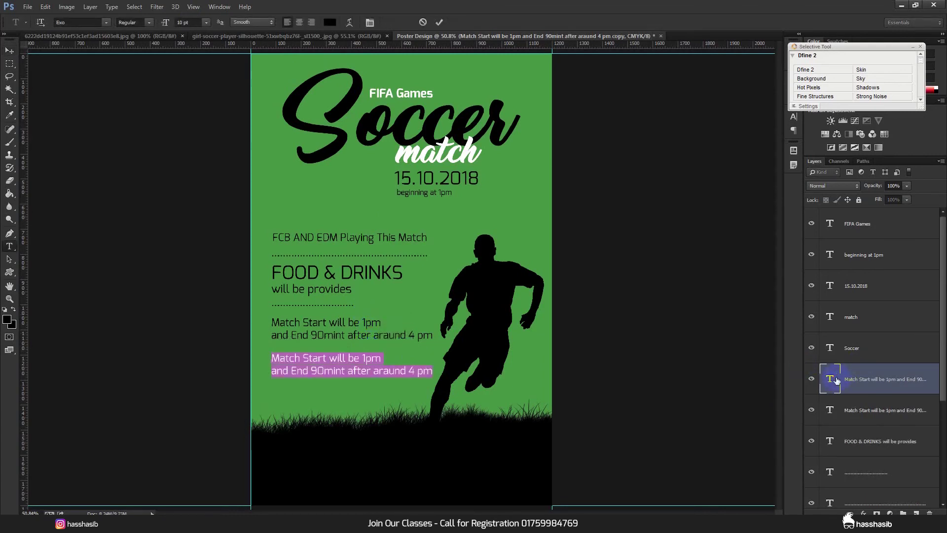
pyautogui.write('Call For')
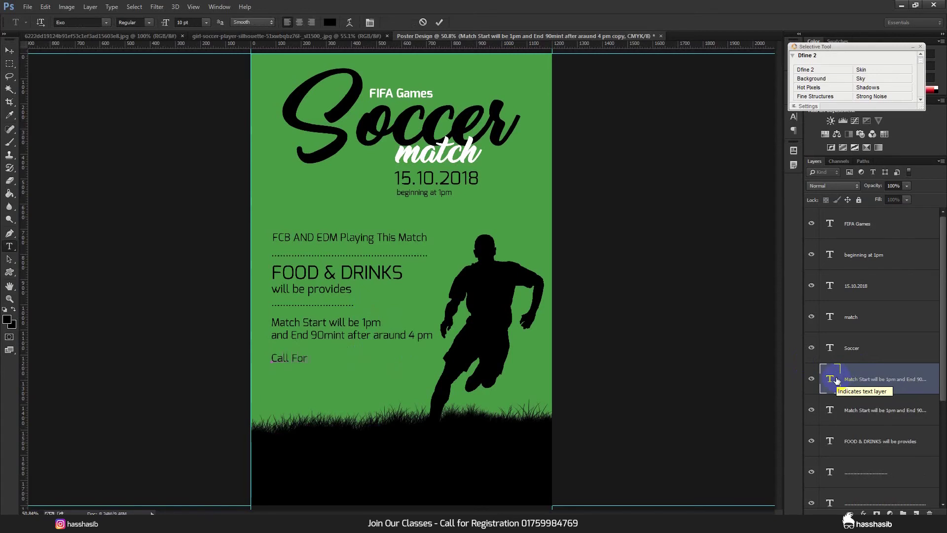
pyautogui.write(' Booking Tekite')
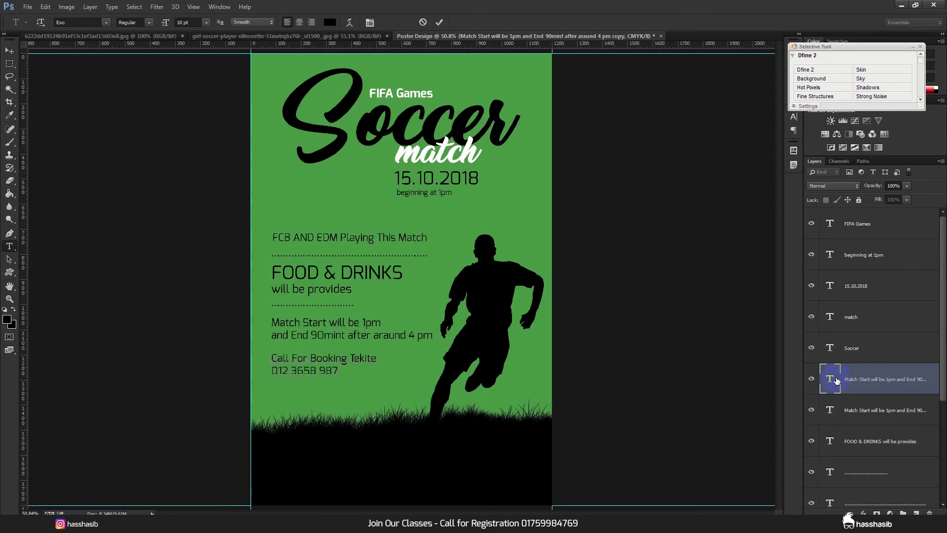
pyautogui.click(439, 22)
pyautogui.press('v')
pyautogui.moveTo(332, 400)
pyautogui.mouseDown()
pyautogui.moveTo(339, 393)
pyautogui.moveTo(344, 404)
pyautogui.mouseUp()
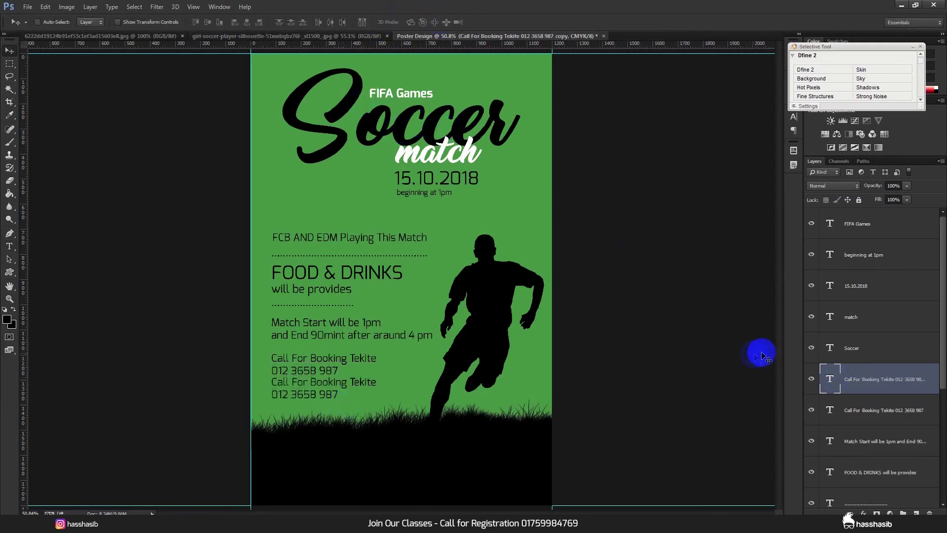
pyautogui.doubleClick(830, 380)
pyautogui.write('ww')
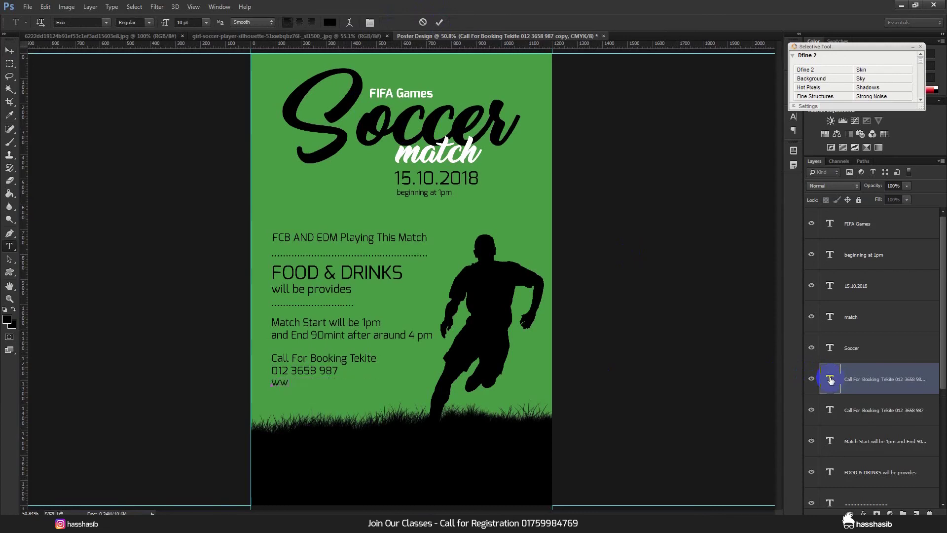
pyautogui.write('w.gameplay.com')
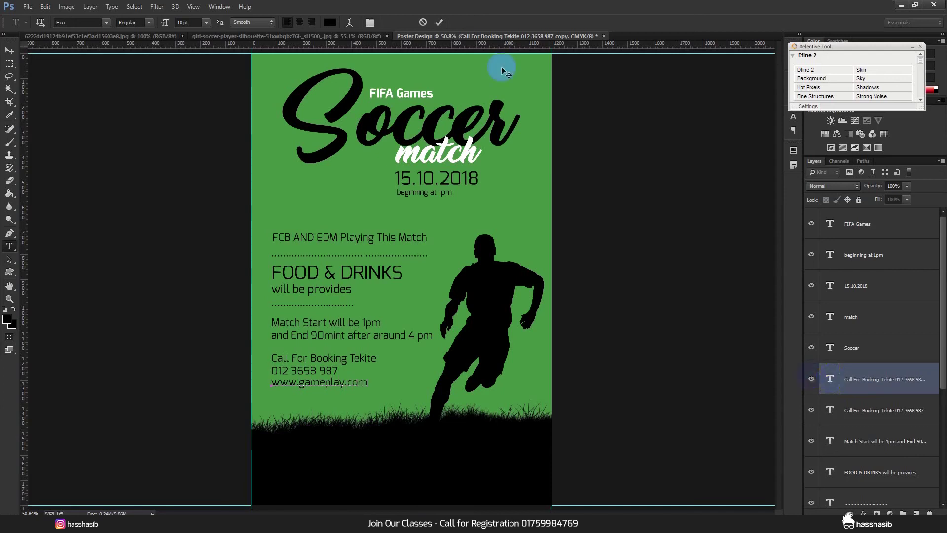
pyautogui.click(438, 22)
pyautogui.press('v')
pyautogui.hotkey('shift', 'Down')
pyautogui.hotkey('shift', 'Down')
pyautogui.hotkey('shift', 'Down')
pyautogui.hotkey('shift', 'Down')
pyautogui.hotkey('shift', 'Down')
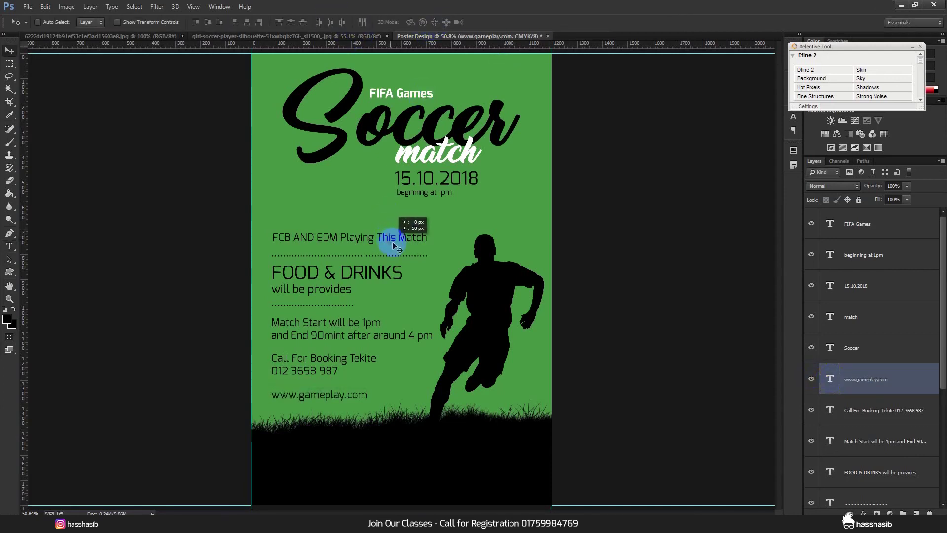
pyautogui.doubleClick(830, 379)
pyautogui.click(206, 22)
pyautogui.click(203, 61)
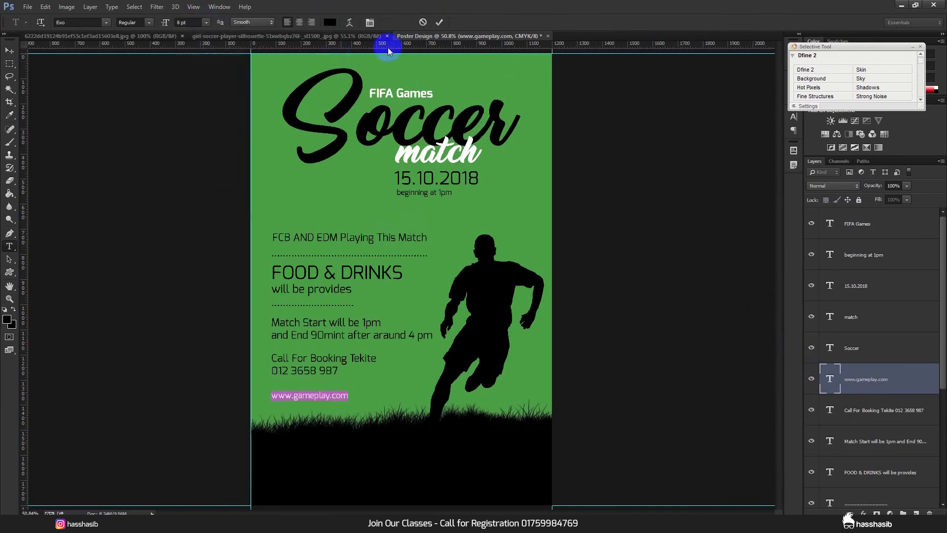
pyautogui.click(438, 23)
pyautogui.press('v')
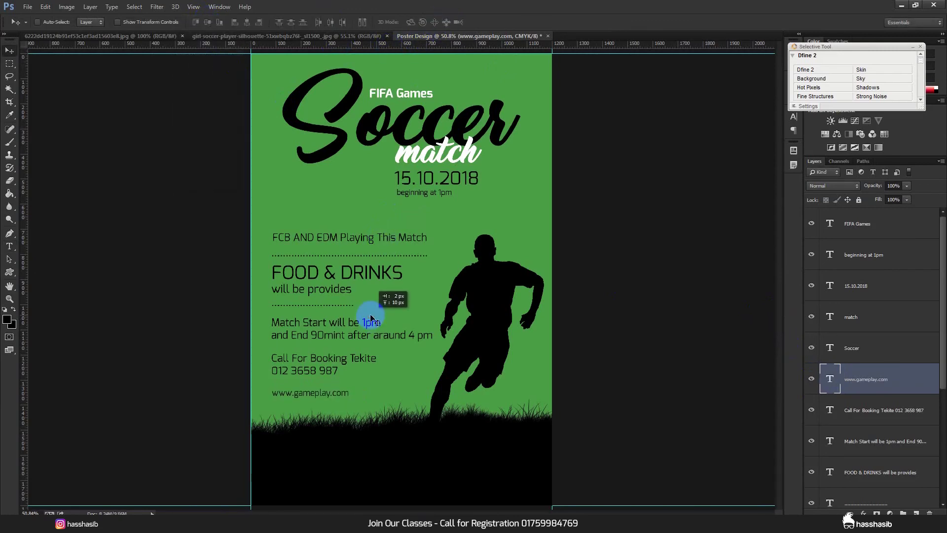
# Step: Transform the black grass ground layer: rotate it about 2° and scale it to about 108% in width and height, covering the poster's bottom edge
pyautogui.scroll(-2, 371, 318)
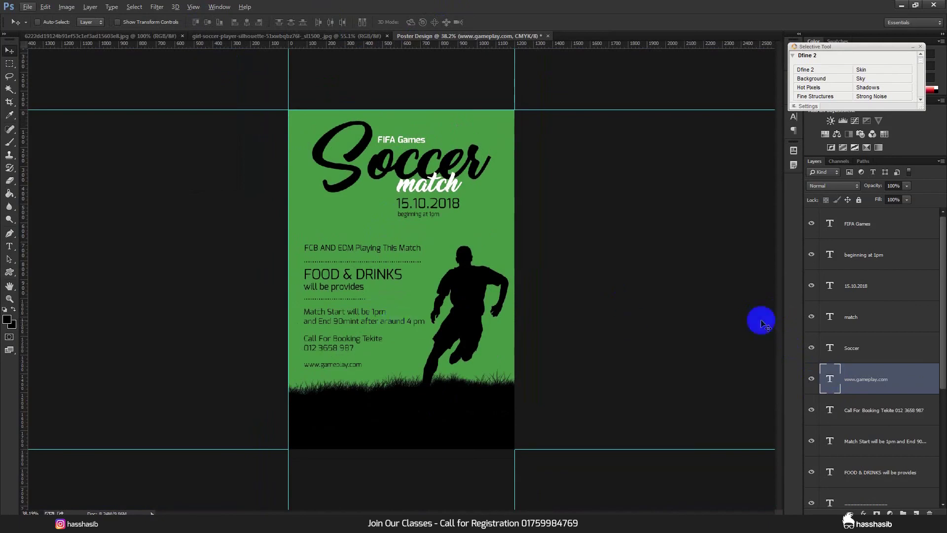
pyautogui.scroll(1, 451, 282)
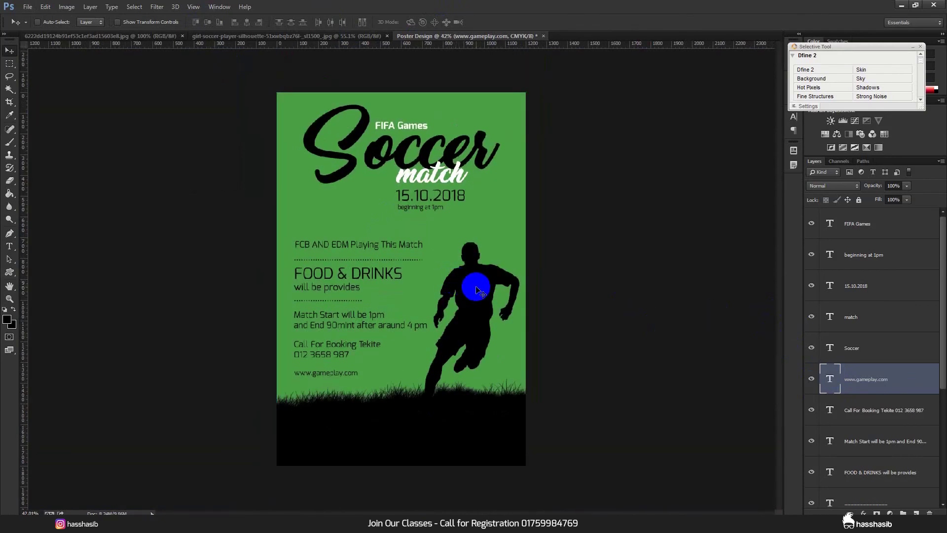
pyautogui.hotkey('ctrl', ';')
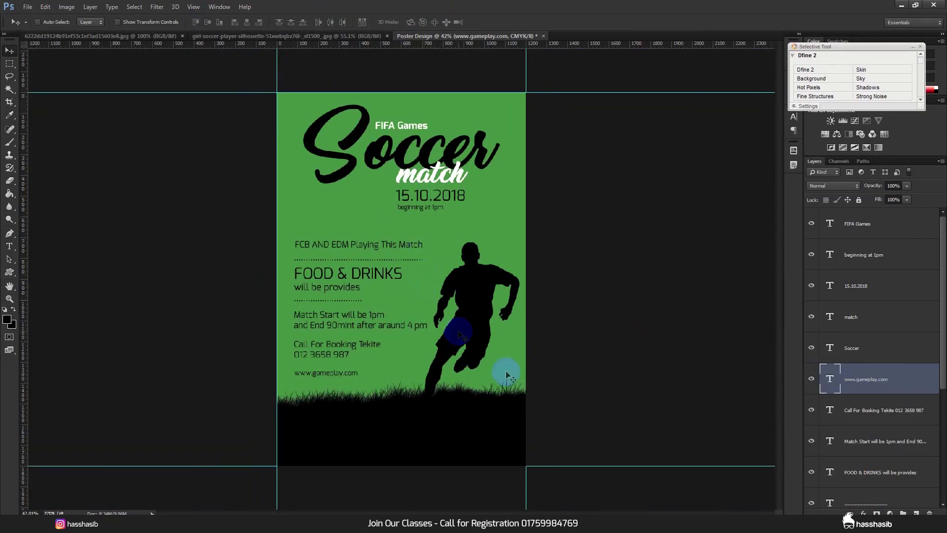
pyautogui.scroll(-5, 867, 444)
pyautogui.click(870, 445)
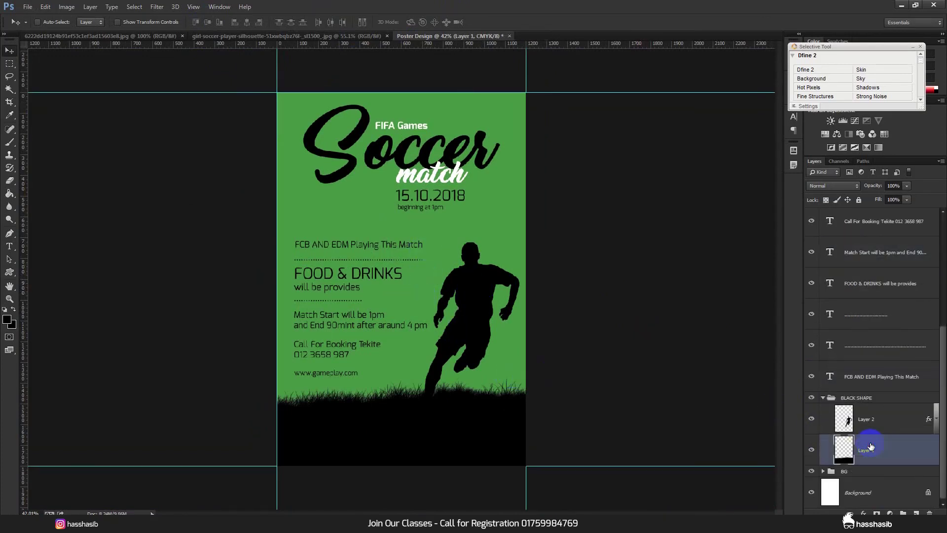
pyautogui.hotkey('ctrl', 't')
pyautogui.moveTo(529, 422); pyautogui.dragTo(578, 422)
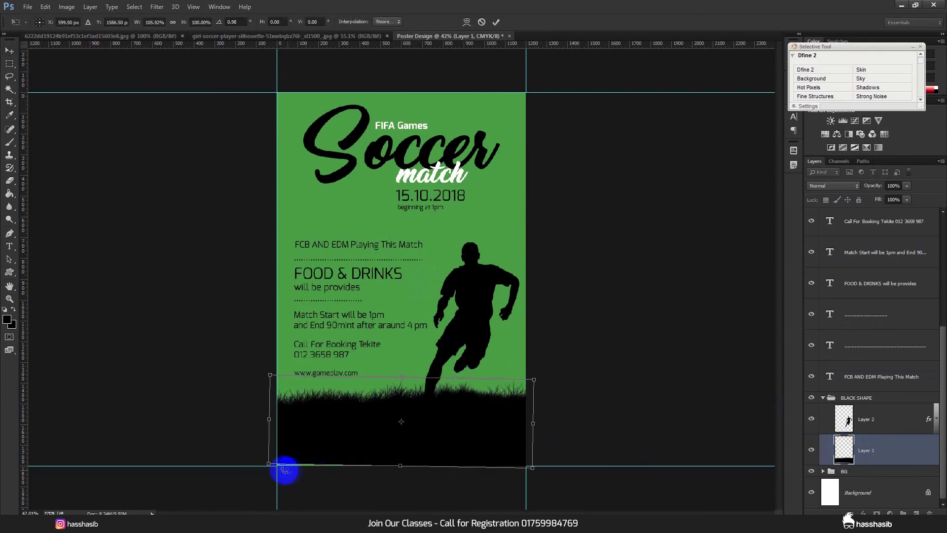
pyautogui.moveTo(269, 464); pyautogui.dragTo(263, 465)
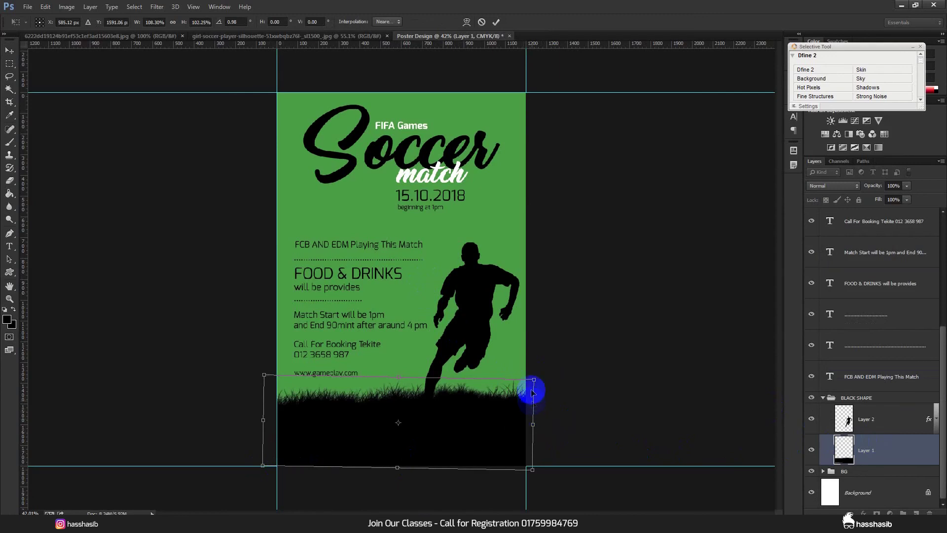
pyautogui.moveTo(554, 379); pyautogui.dragTo(555, 381)
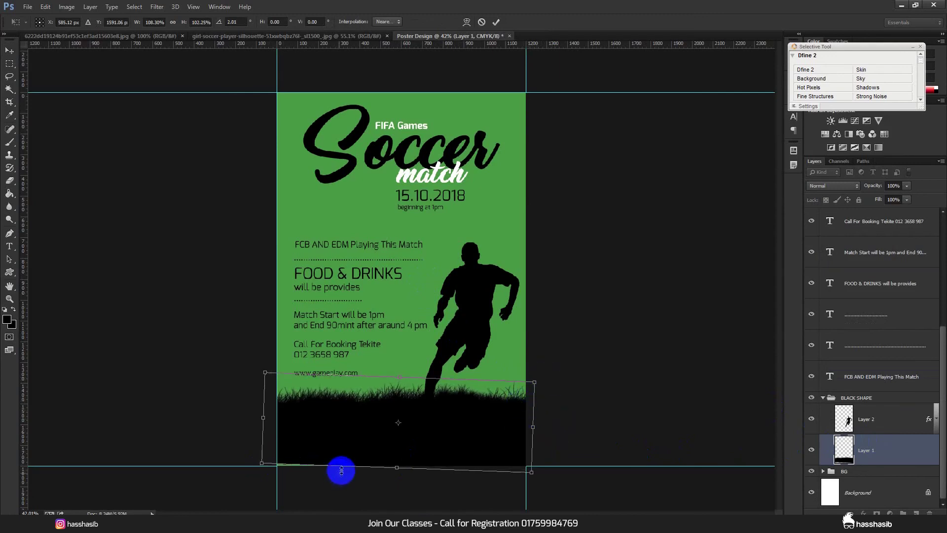
pyautogui.moveTo(342, 466); pyautogui.dragTo(340, 473)
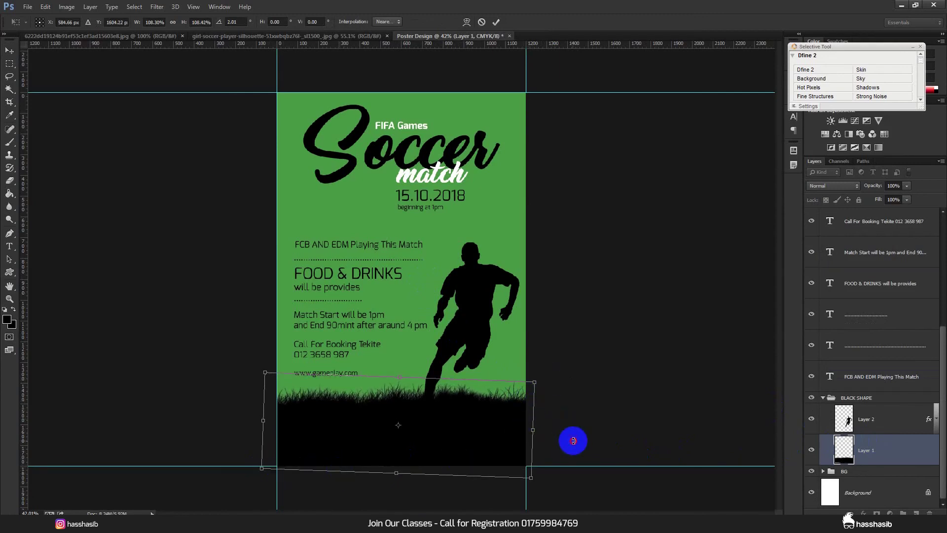
pyautogui.click(496, 22)
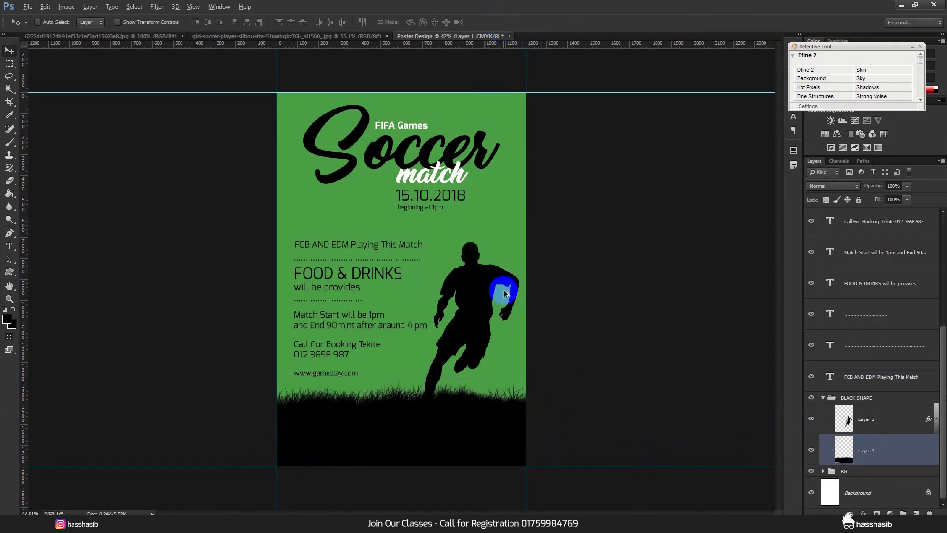
# Step: Select the BLACK SHAPE layer group and collapse it
pyautogui.scroll(1, 501, 286)
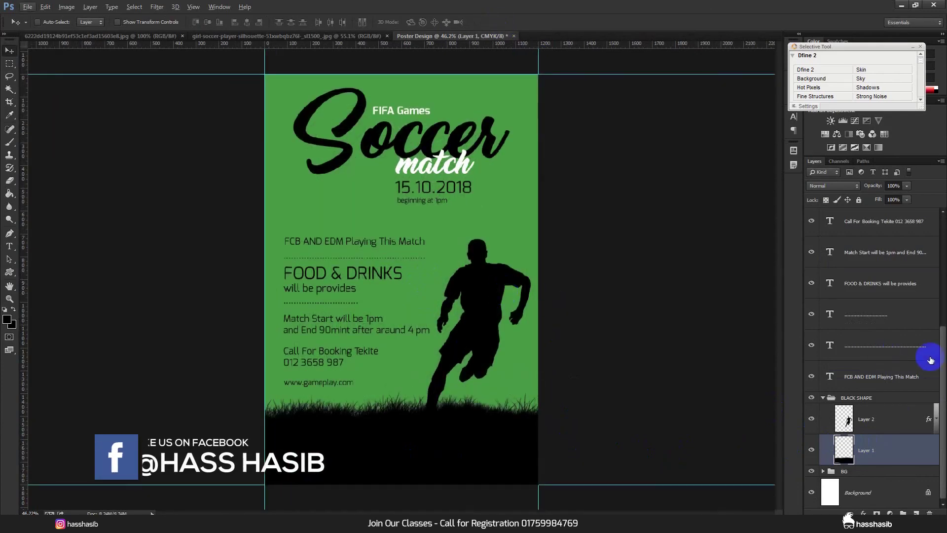
pyautogui.scroll(1, 834, 380)
pyautogui.click(829, 429)
pyautogui.click(823, 429)
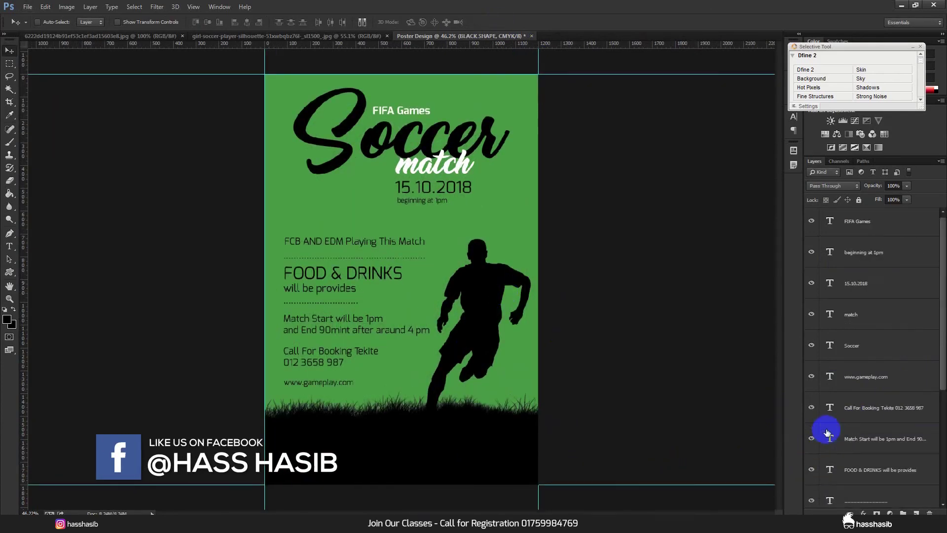
# Step: Group all the text layers from FIFA Games to FCB AND EDM Playing This Match and name the group TEXT
pyautogui.scroll(1, 845, 380)
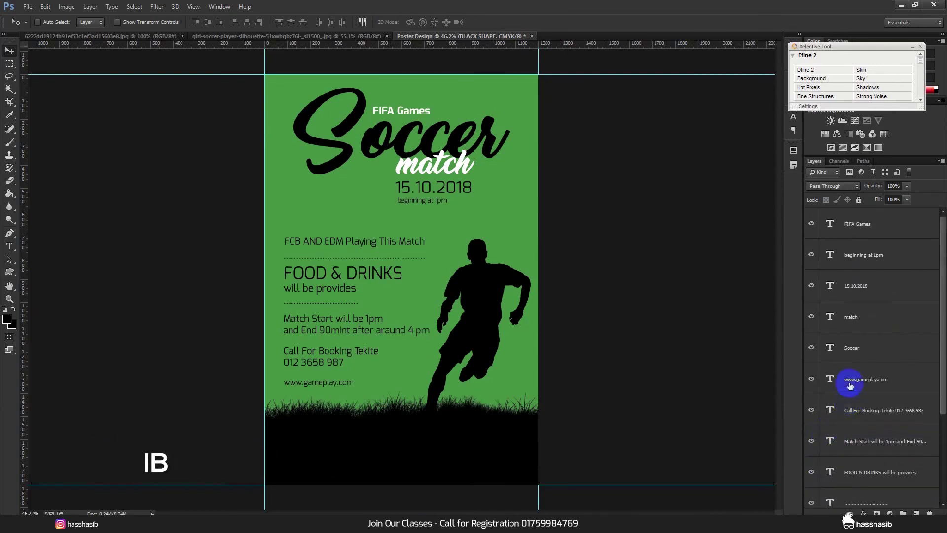
pyautogui.click(853, 232)
pyautogui.keyDown('shift'); pyautogui.click(882, 429); pyautogui.keyUp('shift')
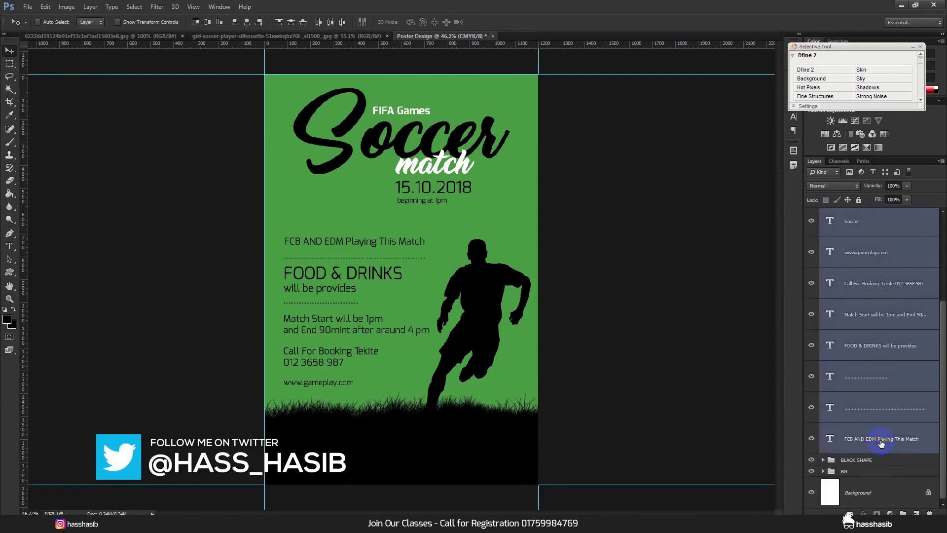
pyautogui.hotkey('ctrl', 'g')
pyautogui.doubleClick(850, 216)
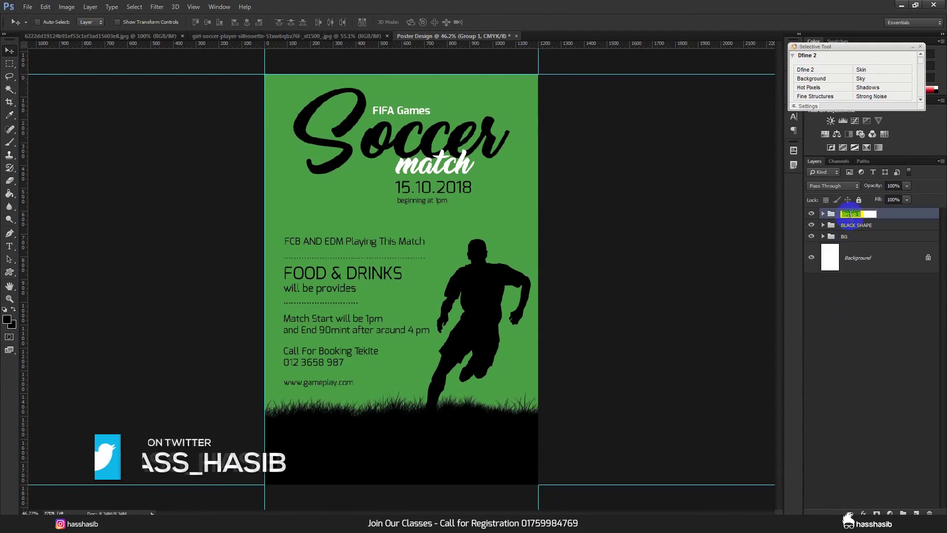
pyautogui.write('TEXT')
pyautogui.press('Return')
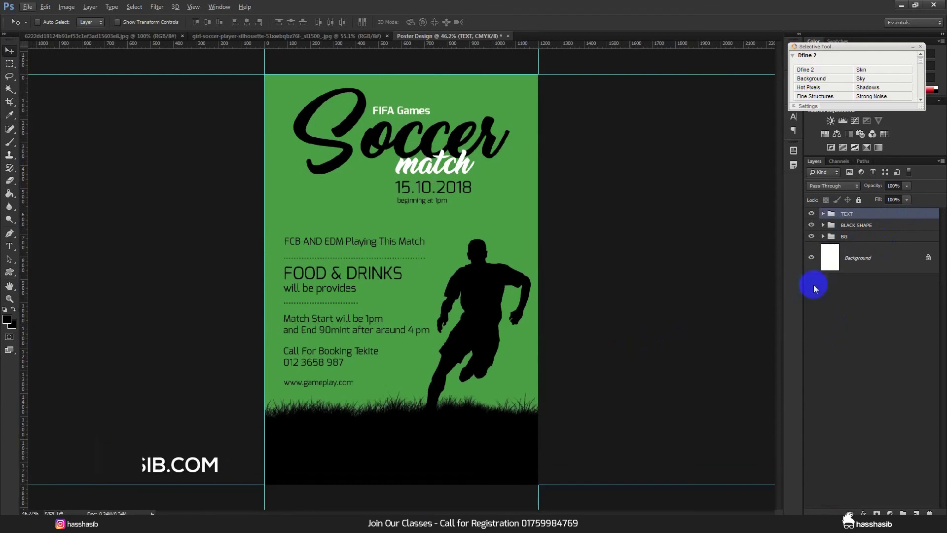
# Step: Add an empty layer above the BG group and set the foreground colour to a brighter shade of the poster's sampled green
pyautogui.click(844, 236)
pyautogui.hotkey('ctrl', 'shift', 'alt', 'n')
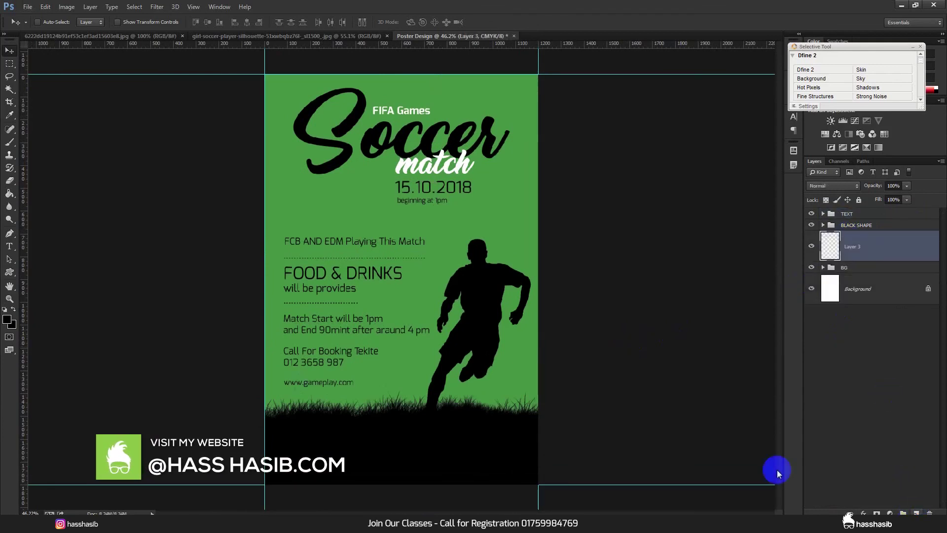
pyautogui.click(9, 115)
pyautogui.click(313, 194)
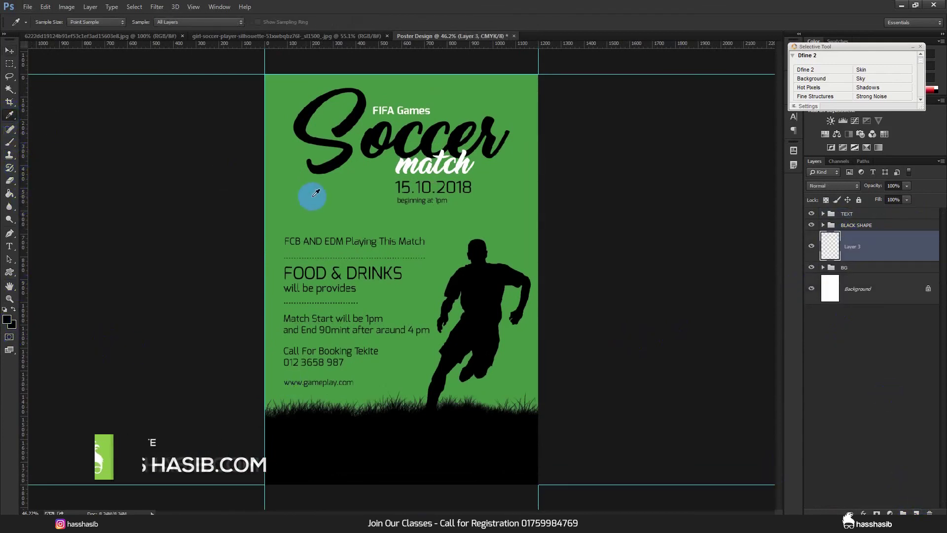
pyautogui.click(8, 321)
pyautogui.click(318, 215)
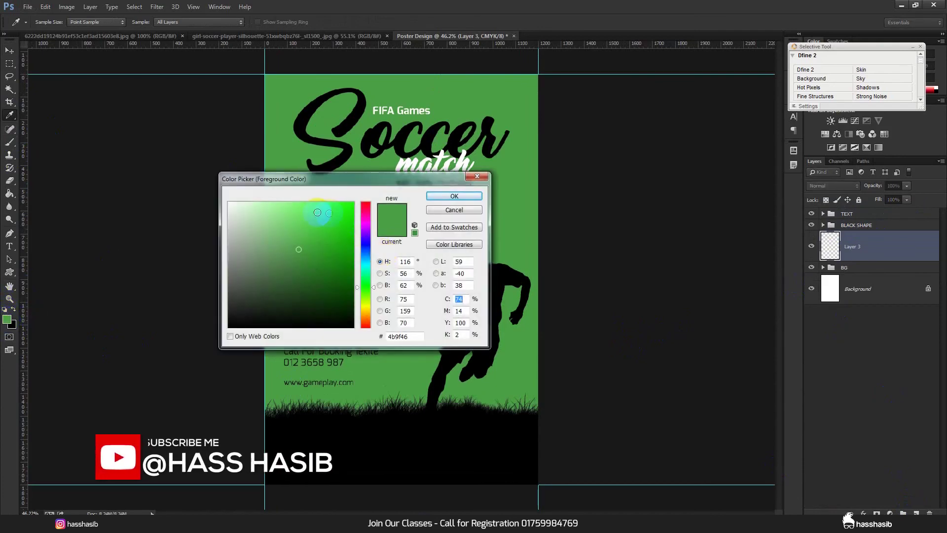
pyautogui.click(318, 219)
pyautogui.click(465, 196)
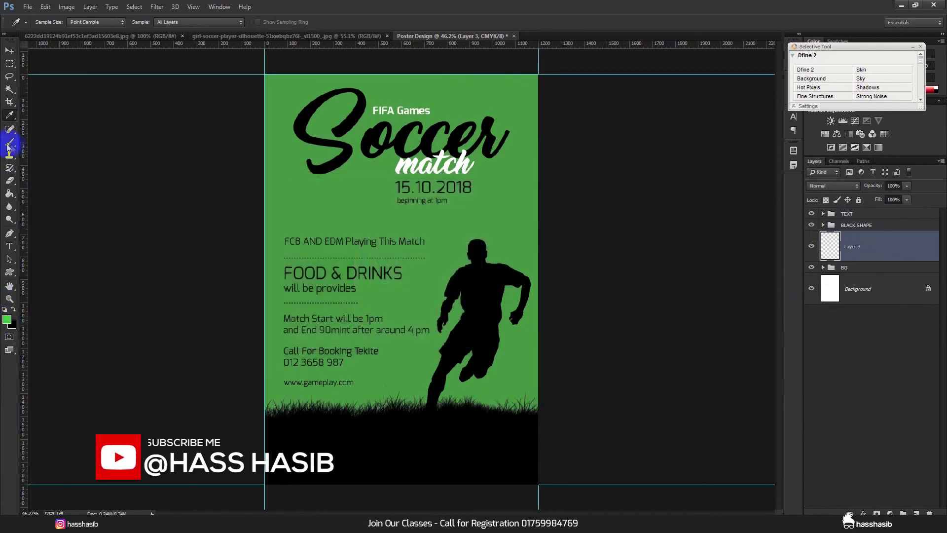
# Step: Paint a light green glow in the middle of the poster background with a soft 1200 px brush at 0% hardness
pyautogui.click(9, 142)
pyautogui.rightClick(315, 251)
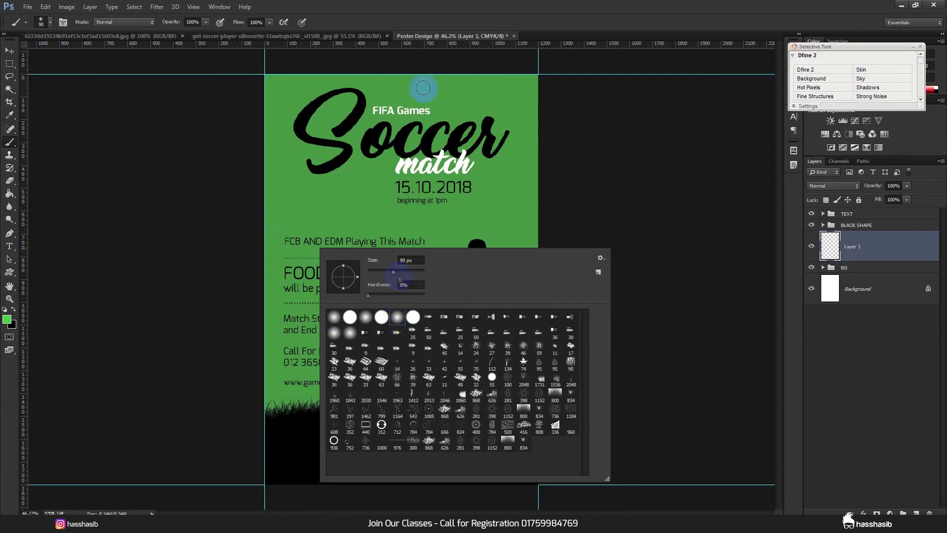
pyautogui.click(402, 128)
pyautogui.press(']')
pyautogui.press(']')
pyautogui.press(']')
pyautogui.press(']')
pyautogui.press(']')
pyautogui.press(']')
pyautogui.press(']')
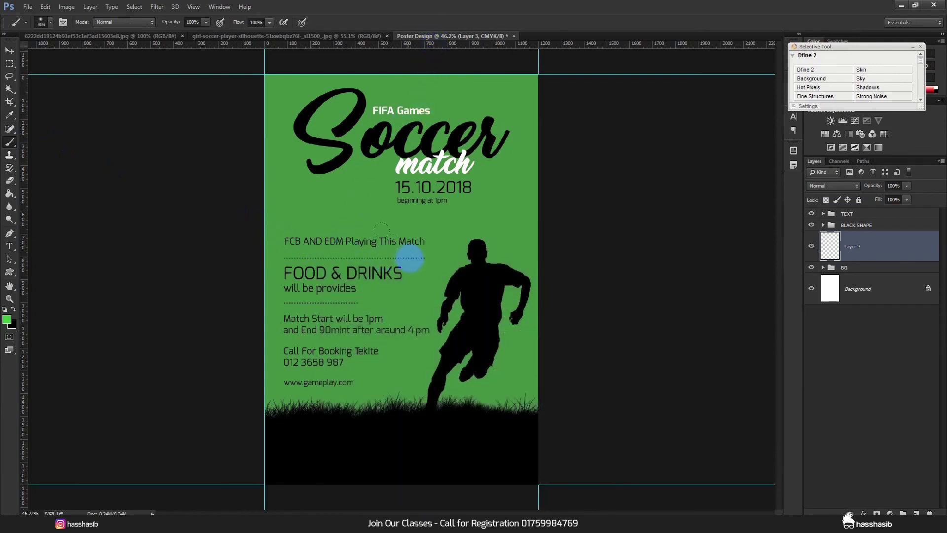
pyautogui.press(']')
pyautogui.press(']')
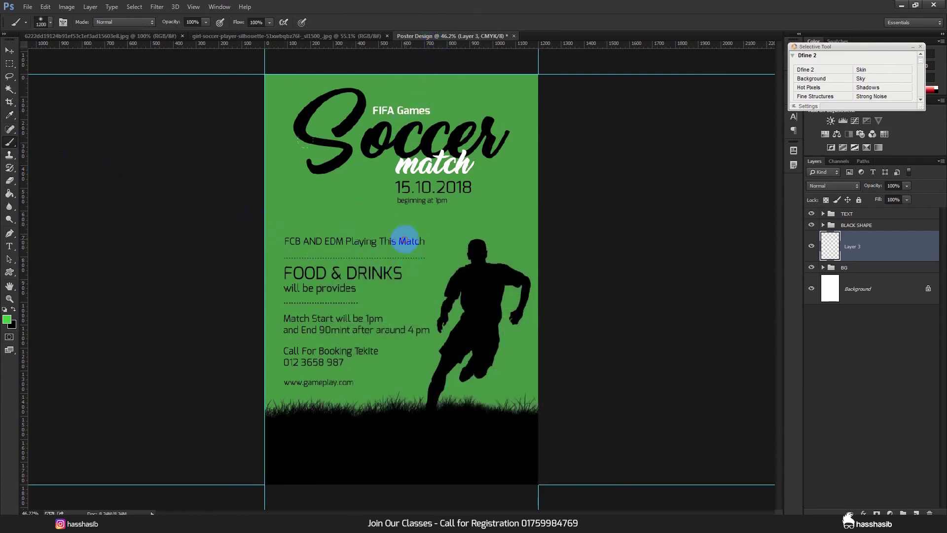
pyautogui.click(404, 240)
pyautogui.click(405, 241)
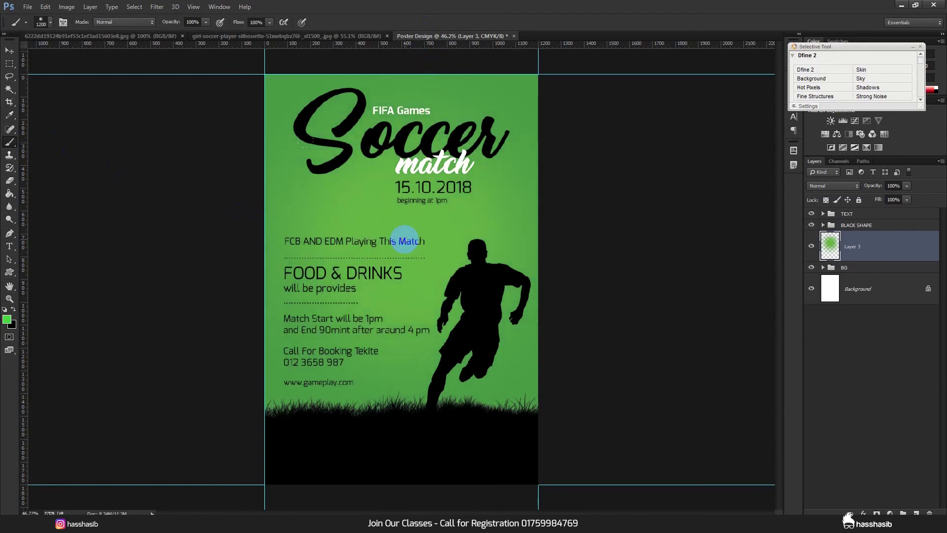
pyautogui.click(9, 48)
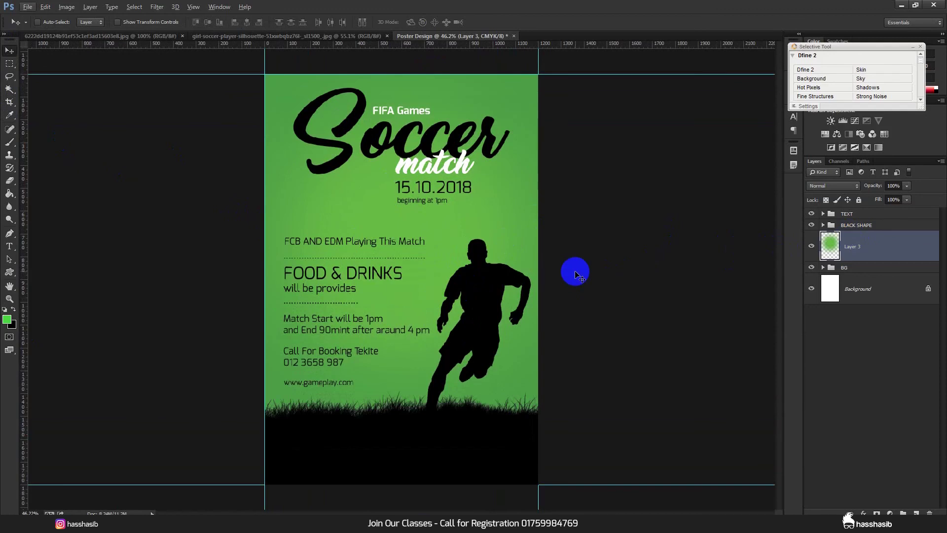
pyautogui.scroll(-1, 576, 274)
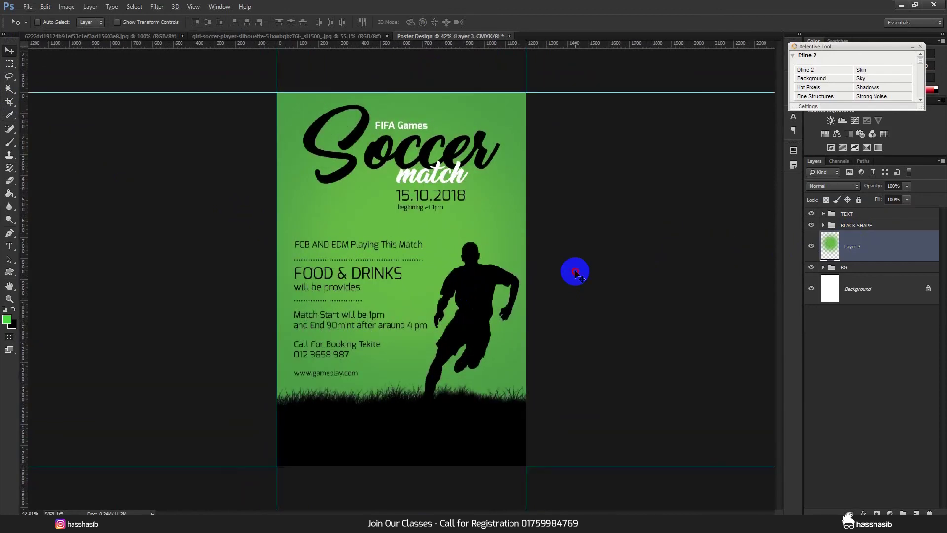